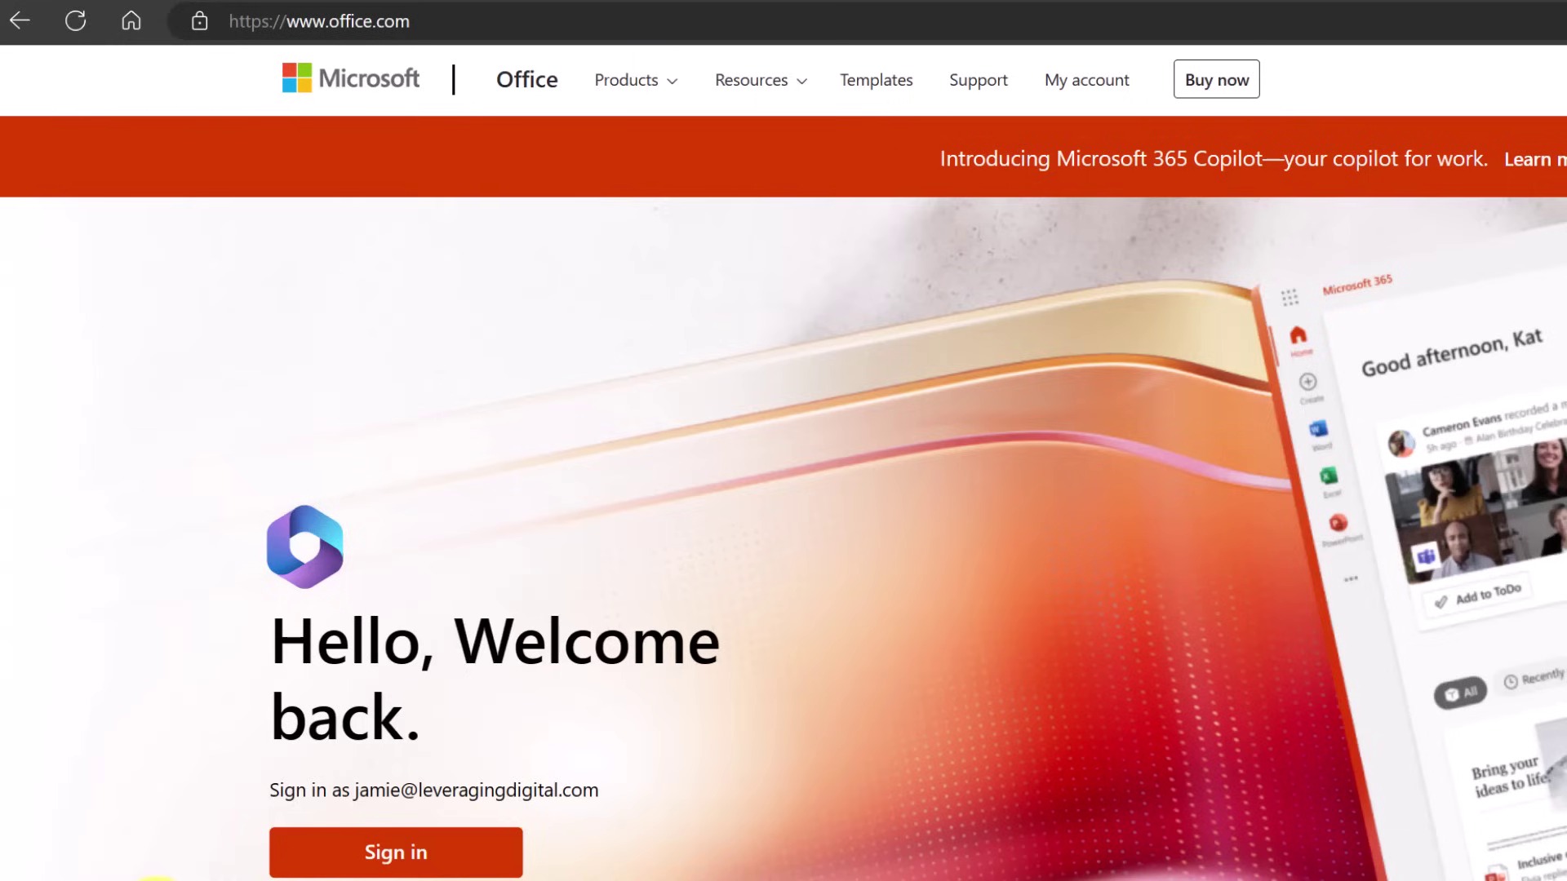
# Sign in to Microsoft 365, go to the All apps page and launch Power Automate
pyautogui.click(400, 857)
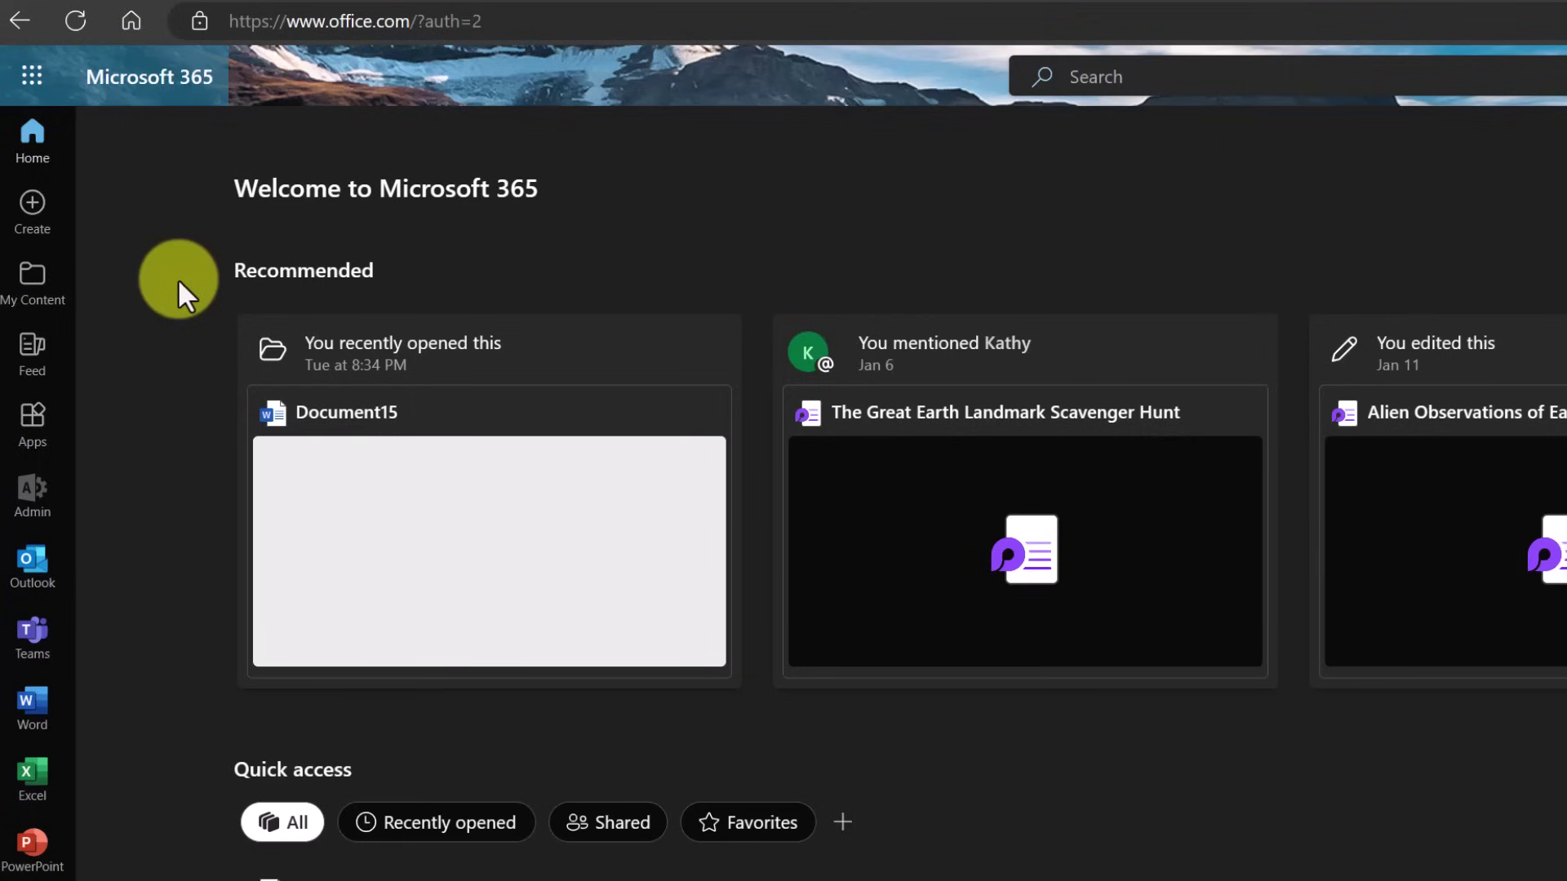
pyautogui.click(31, 81)
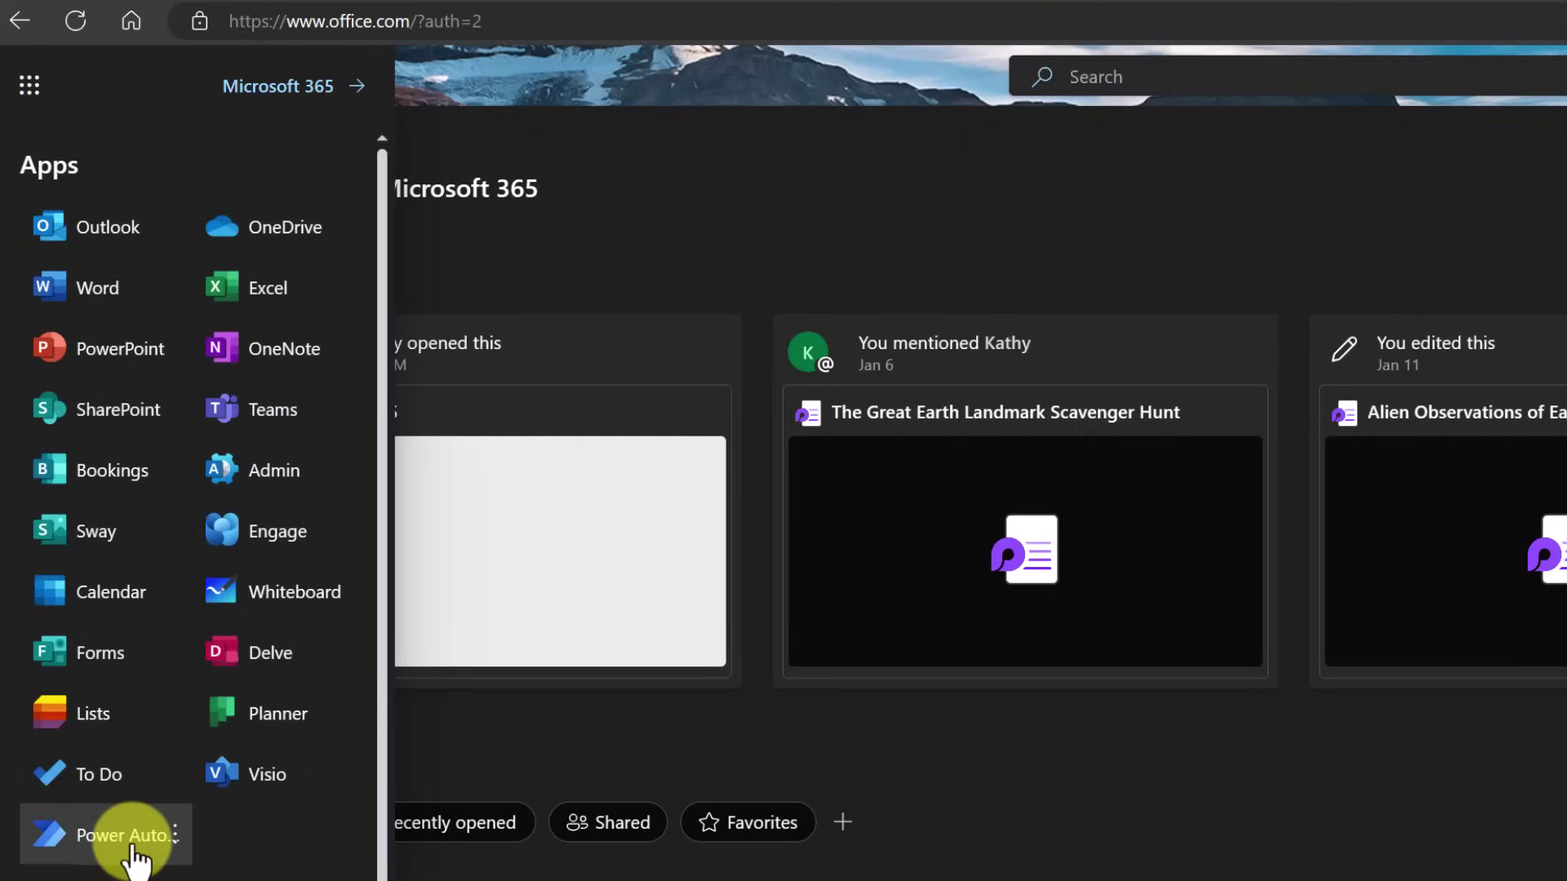
pyautogui.click(478, 741)
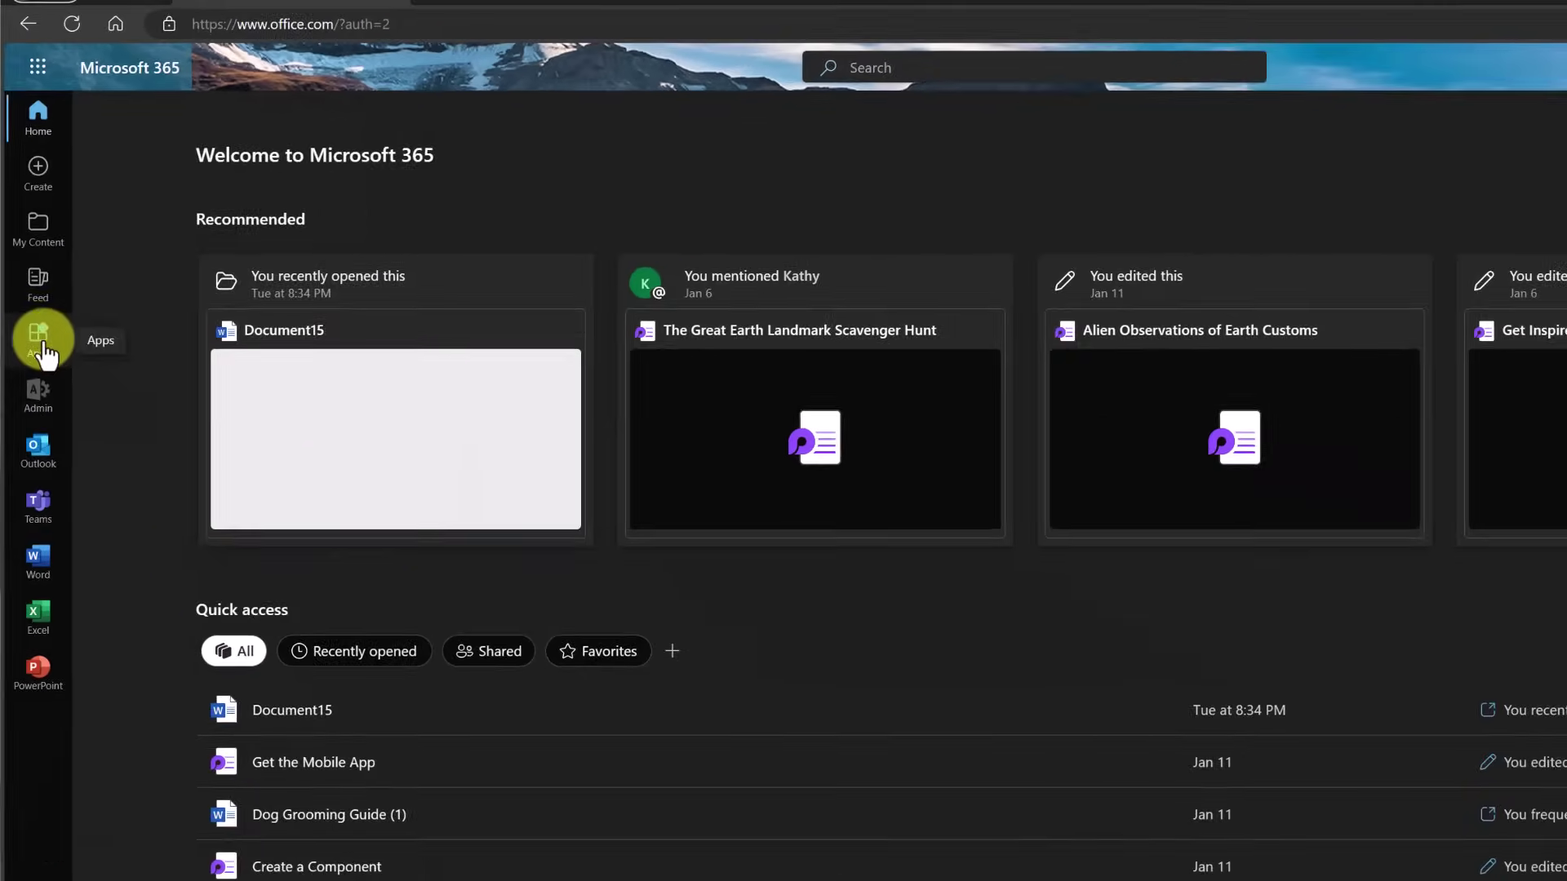
pyautogui.click(85, 356)
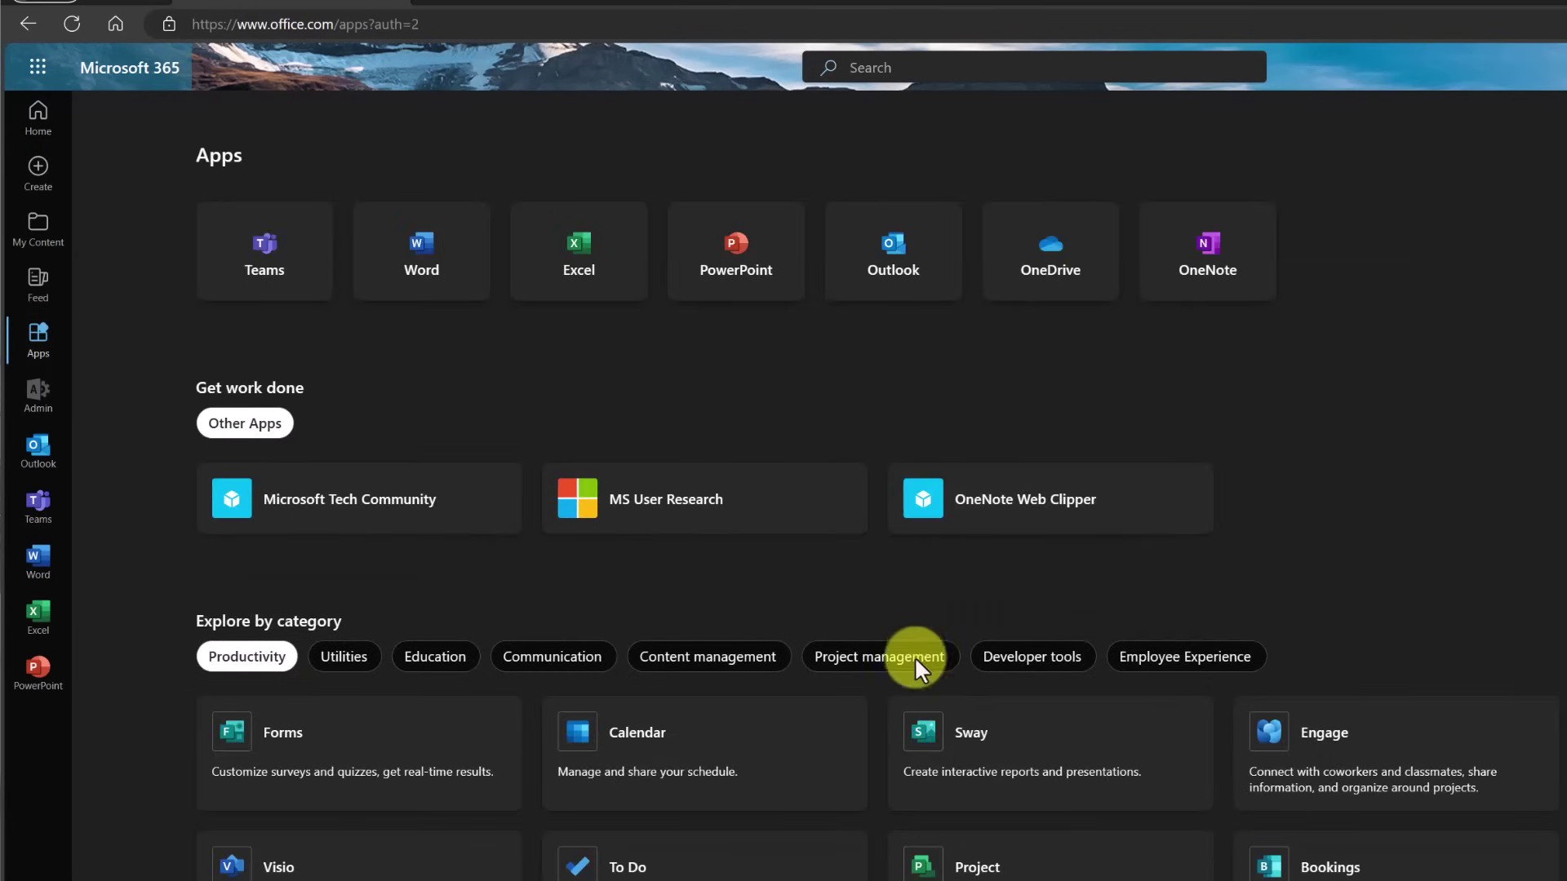
pyautogui.scroll(-2, 911, 728)
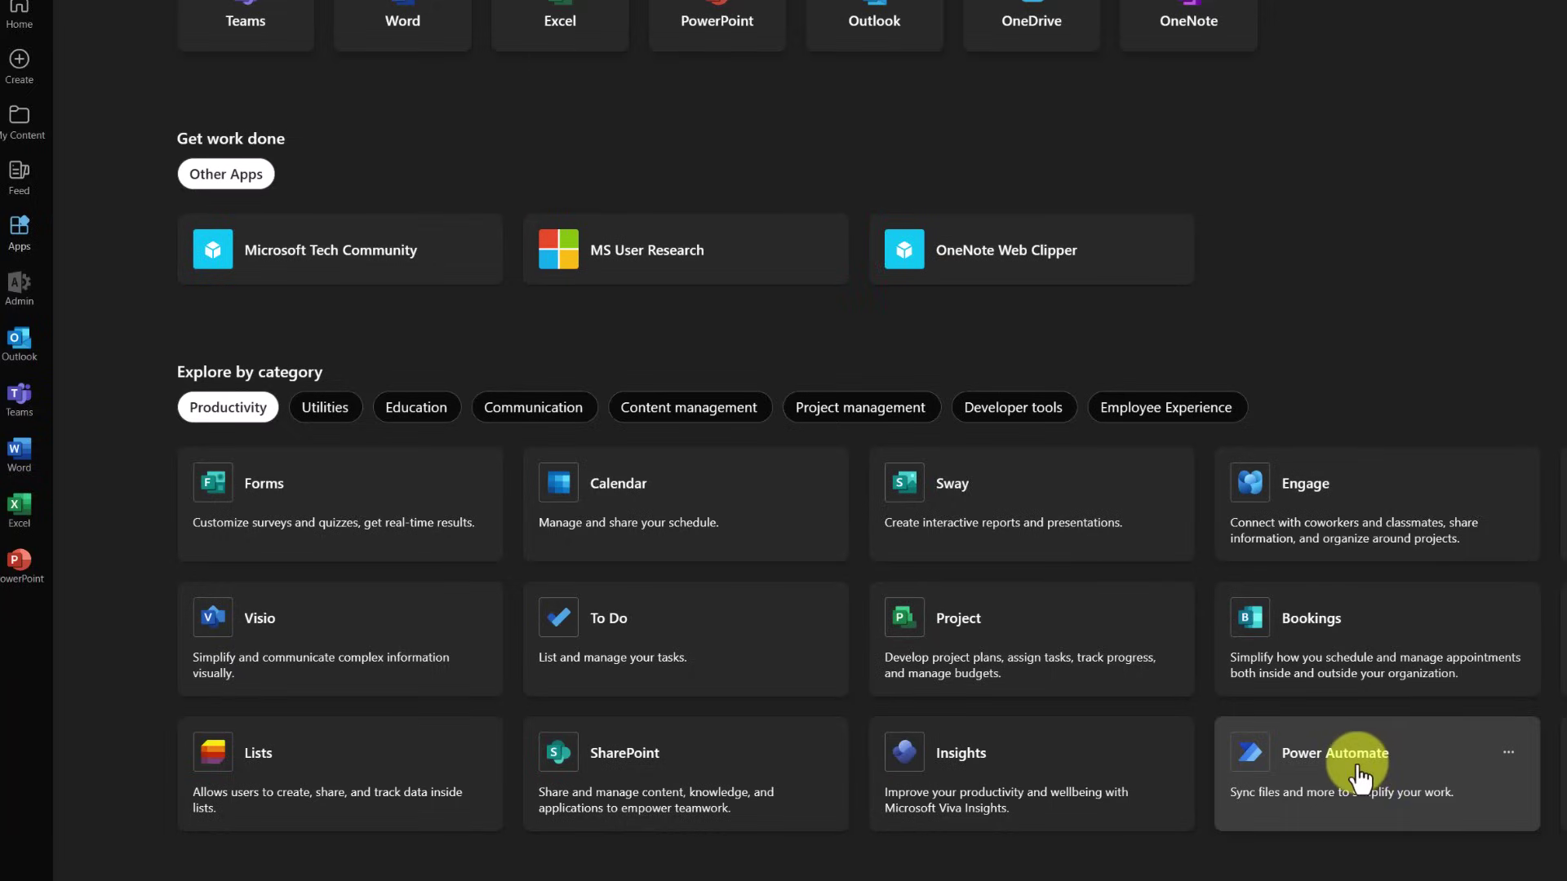
pyautogui.click(1359, 775)
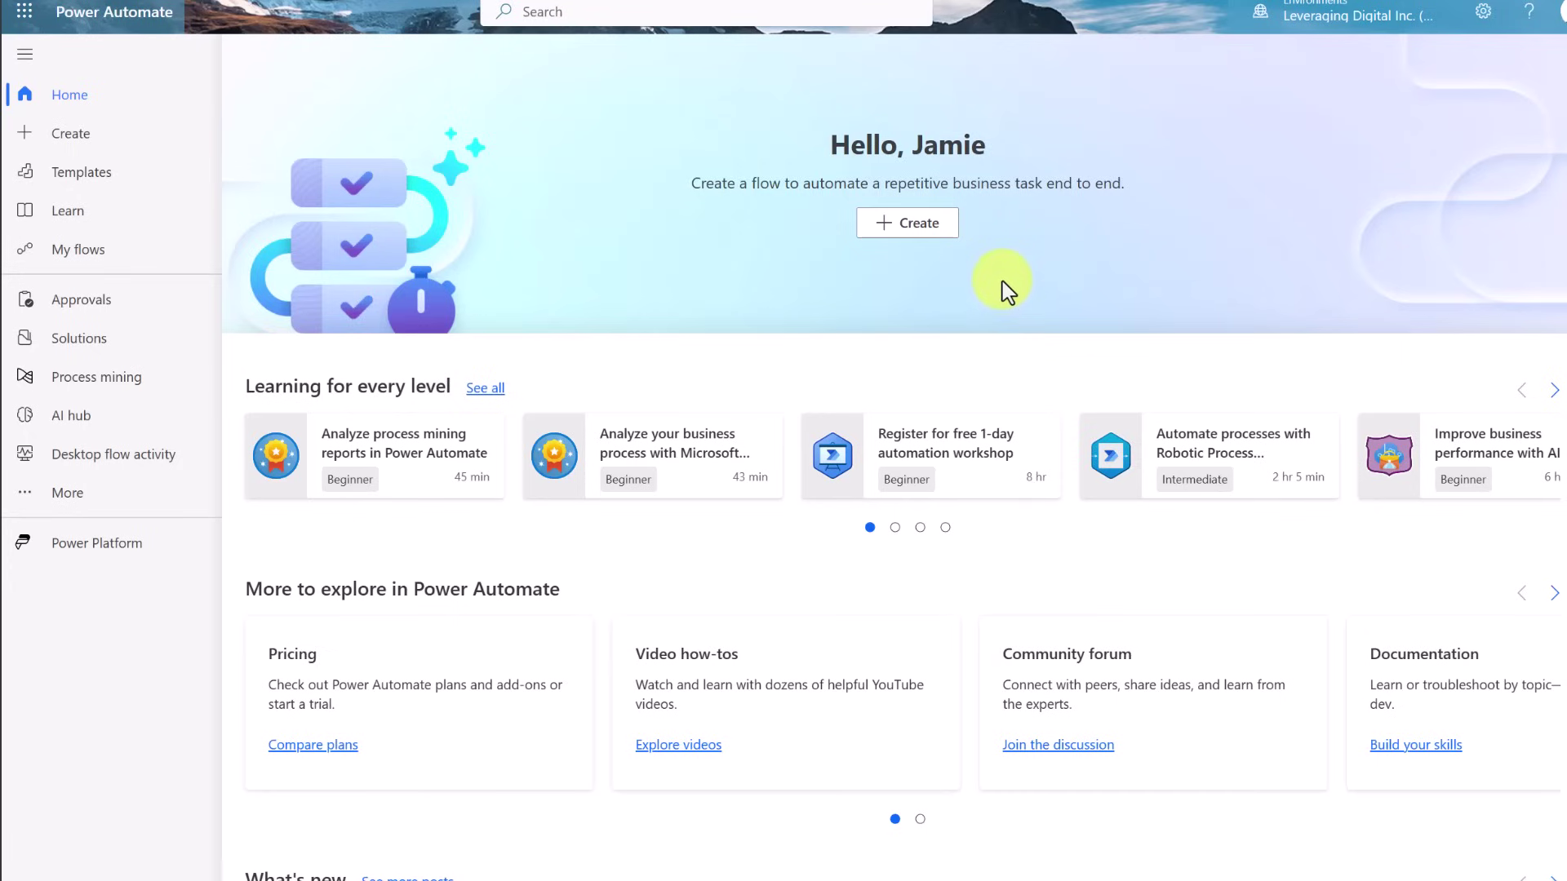
# Open the Create page, glance at the desktop install options, and scroll down to the templates
pyautogui.click(917, 229)
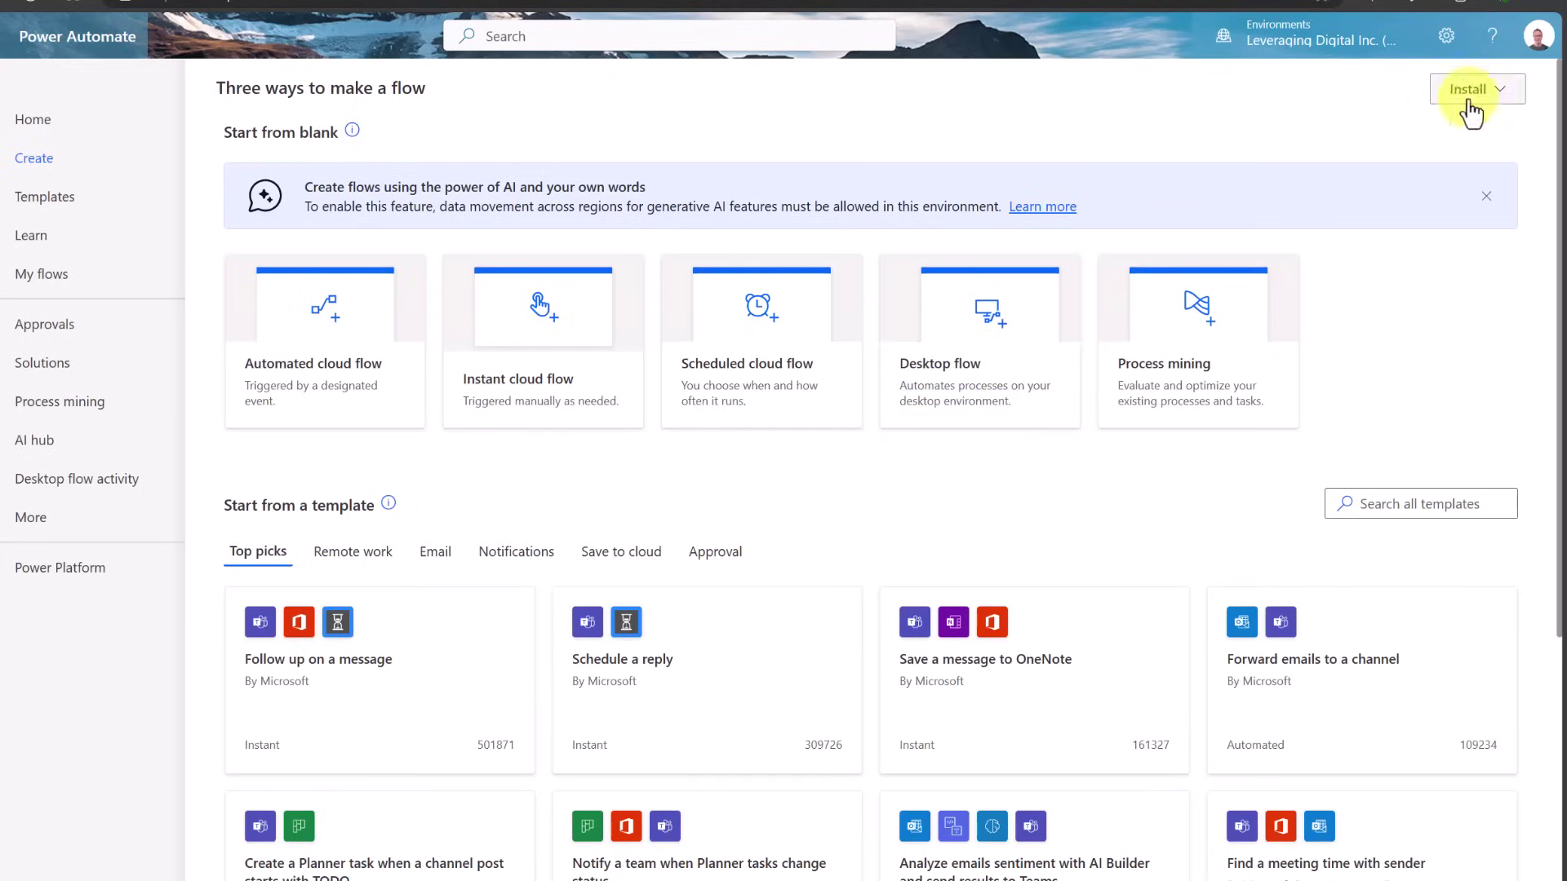
pyautogui.click(1502, 103)
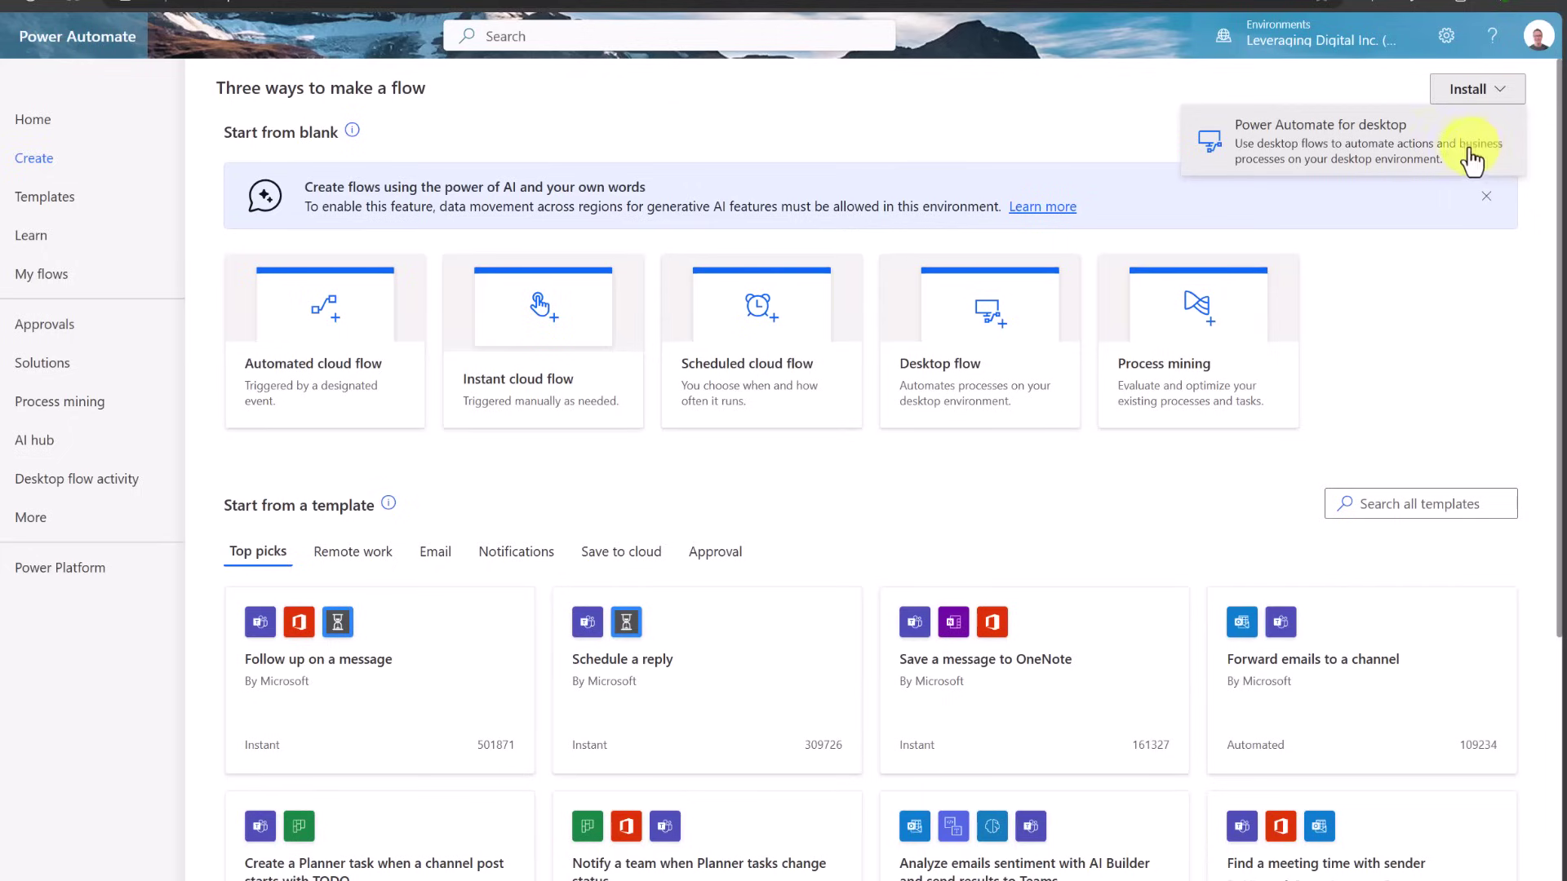
pyautogui.click(617, 464)
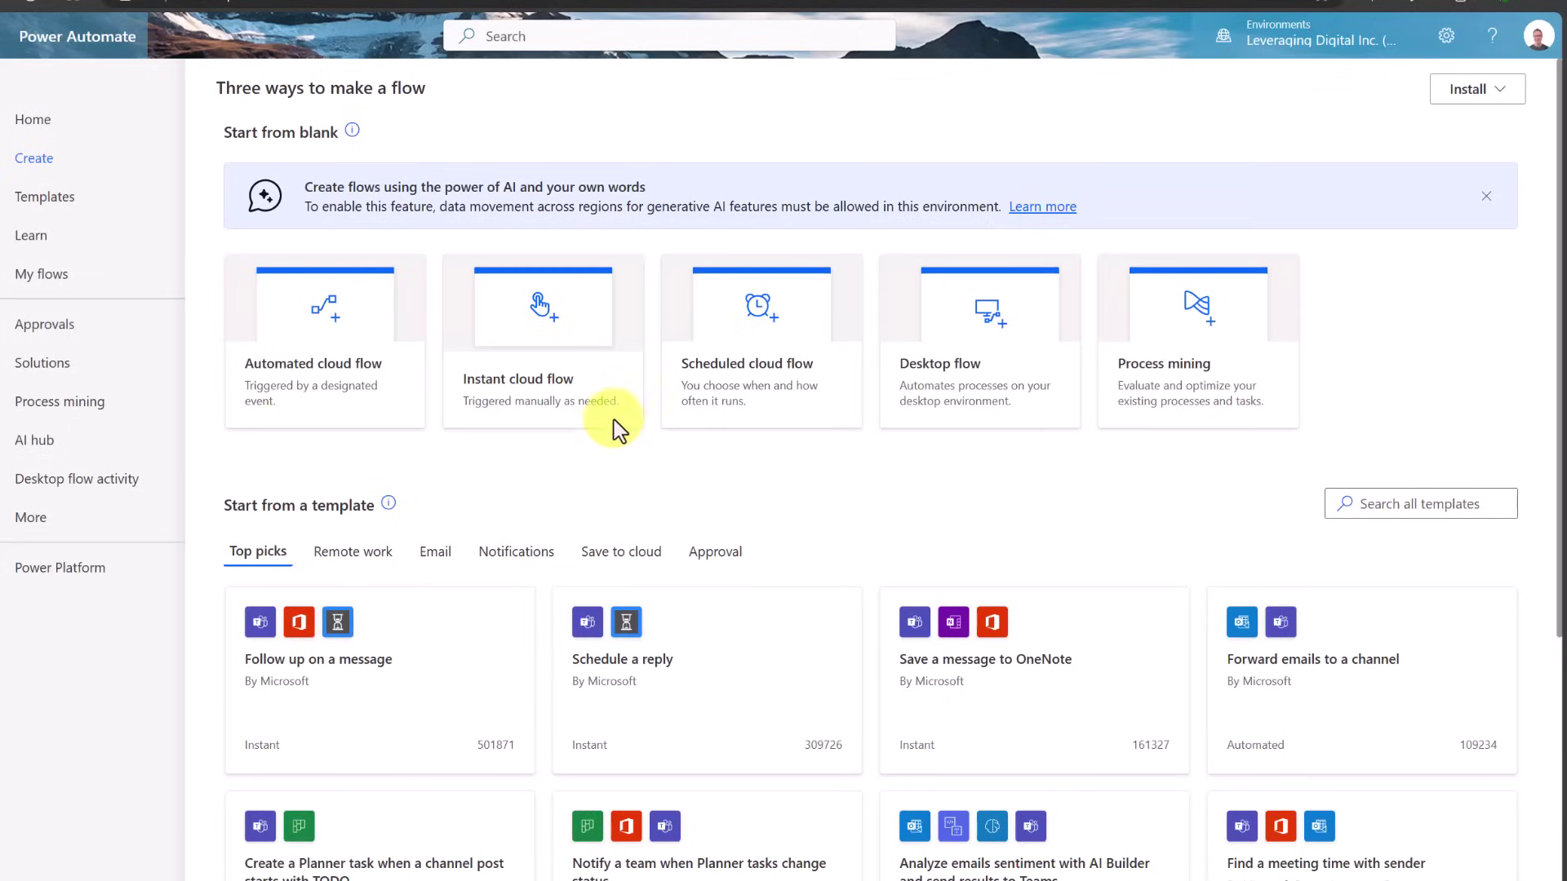
pyautogui.scroll(-3, 887, 474)
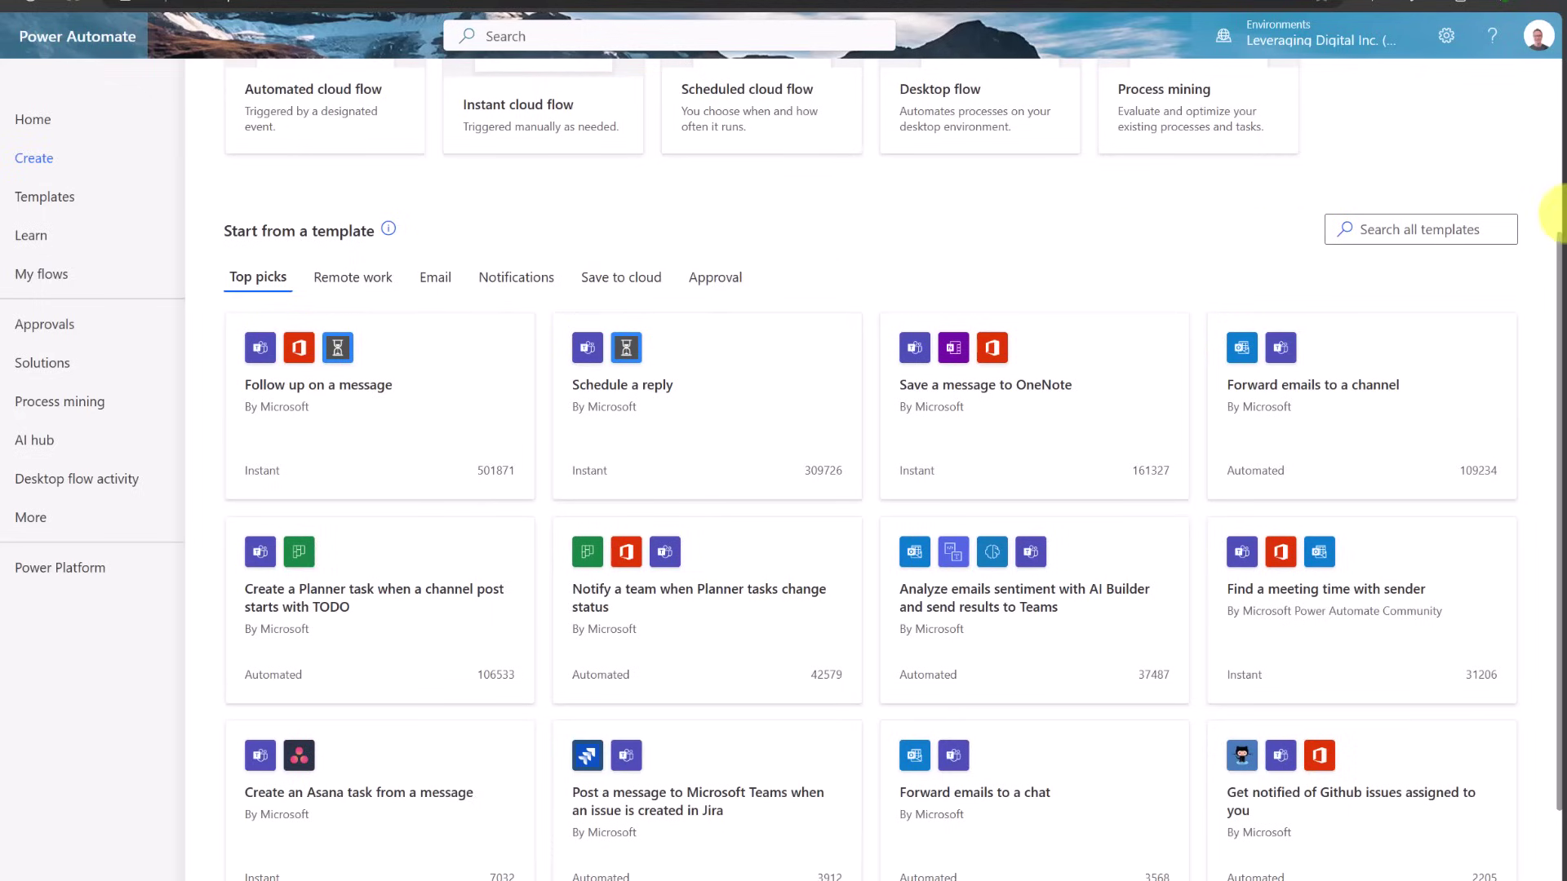
# Search templates for 'reminder' and pick Get daily reminders from your Outlook.com email
pyautogui.click(1460, 228)
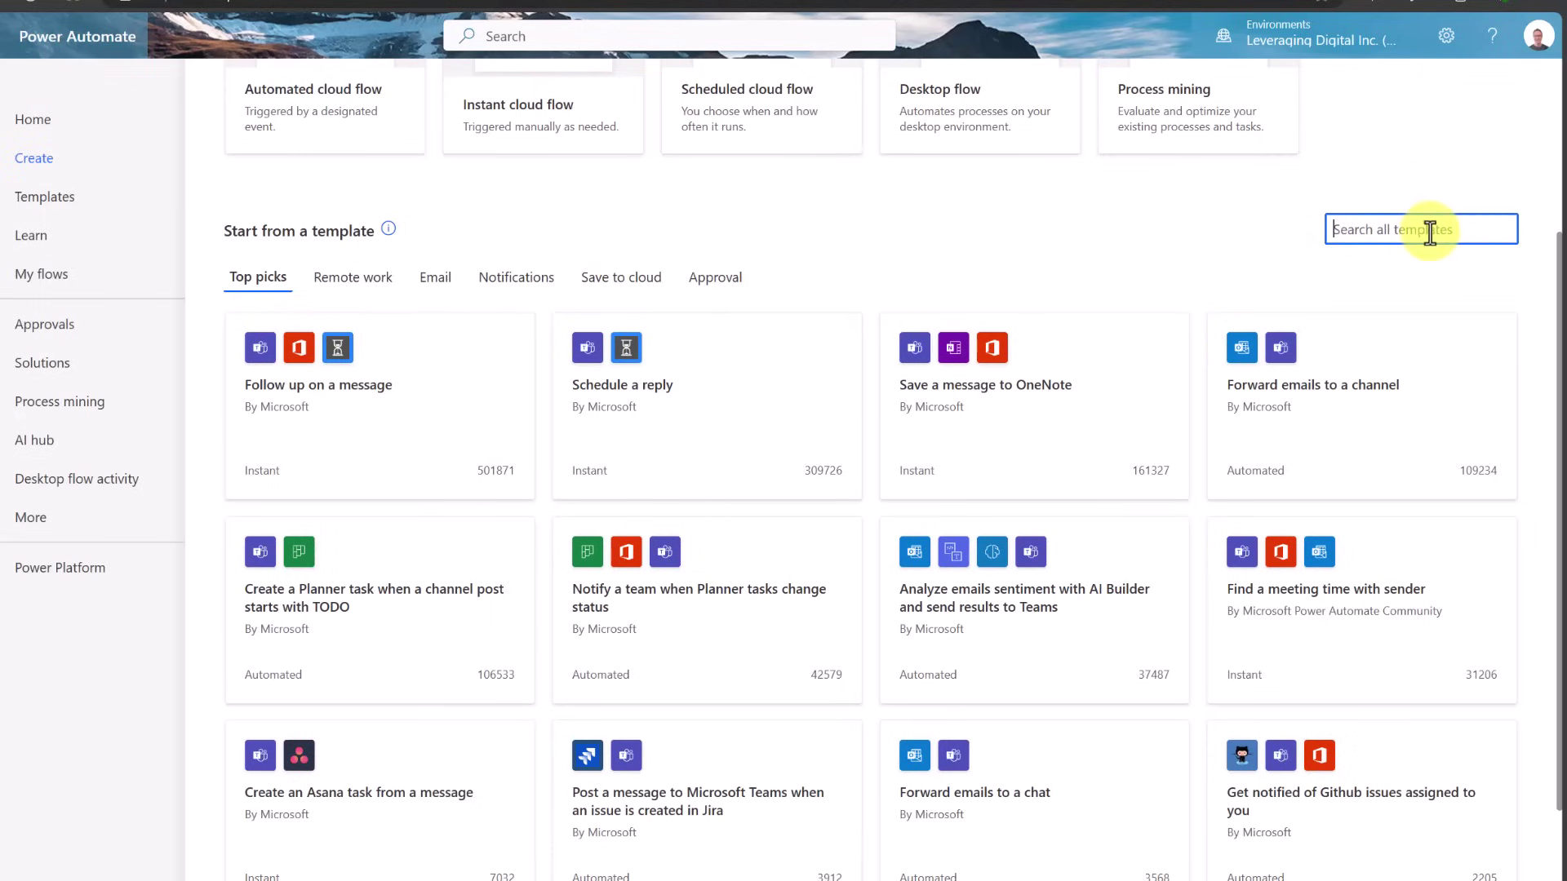
pyautogui.write('reminder')
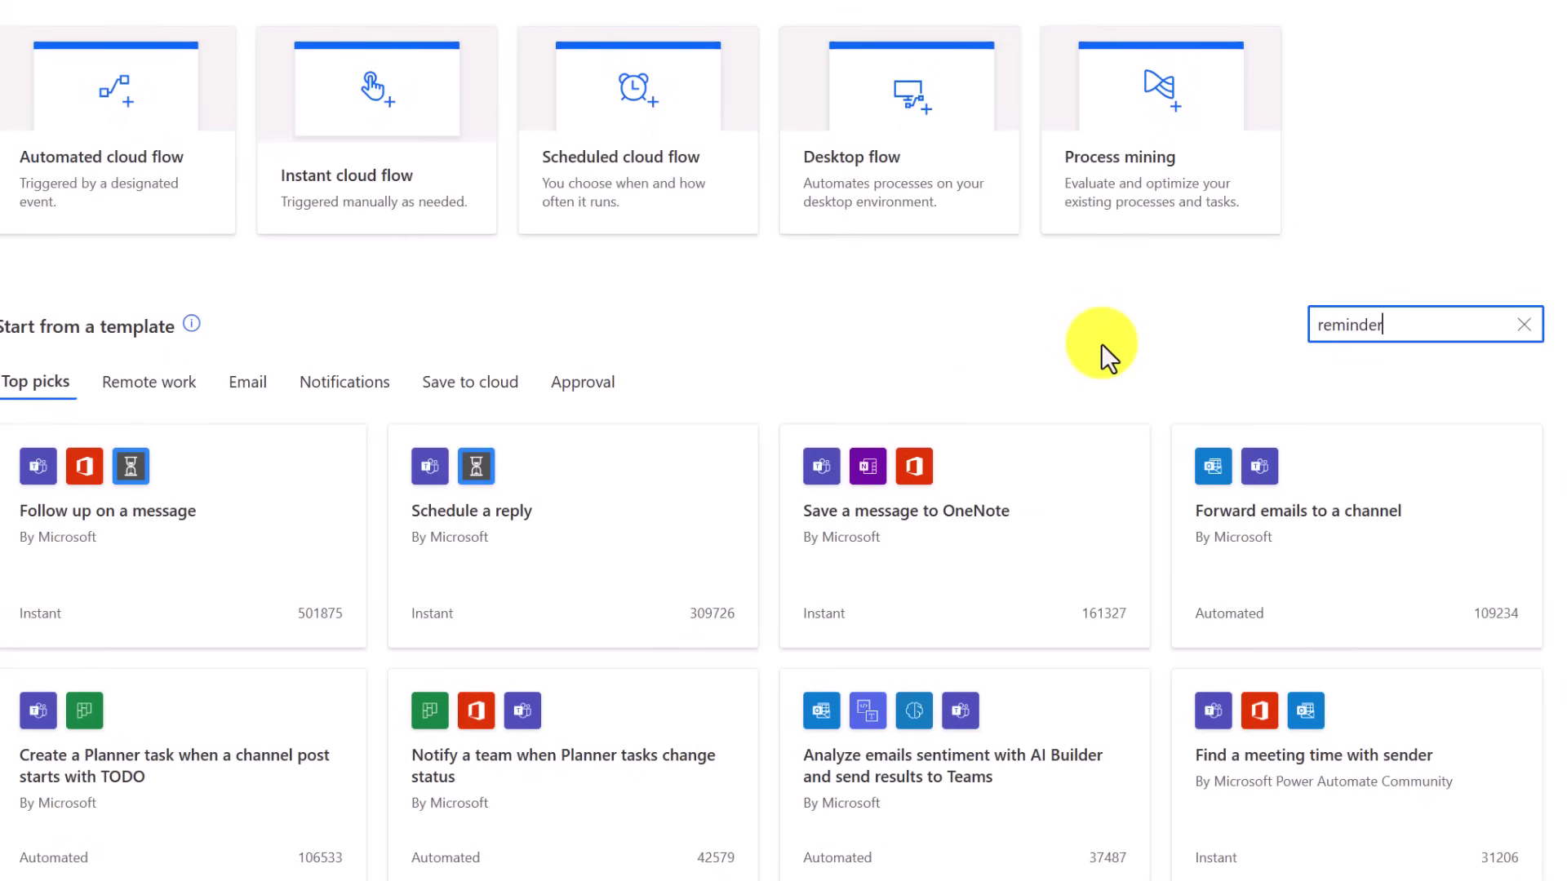
pyautogui.press('Return')
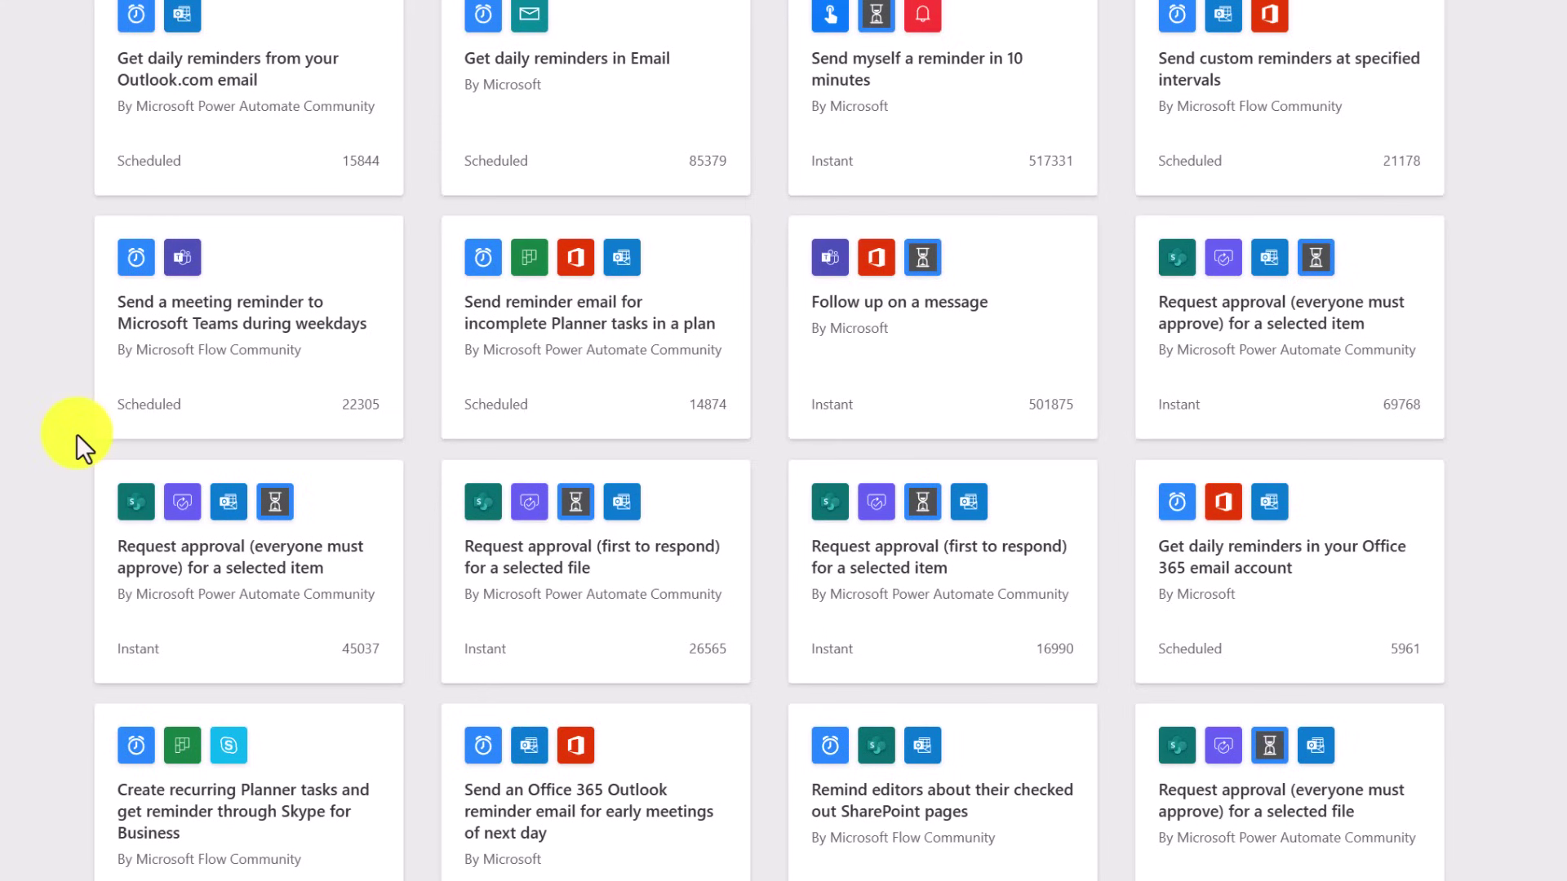
pyautogui.scroll(-2, 874, 359)
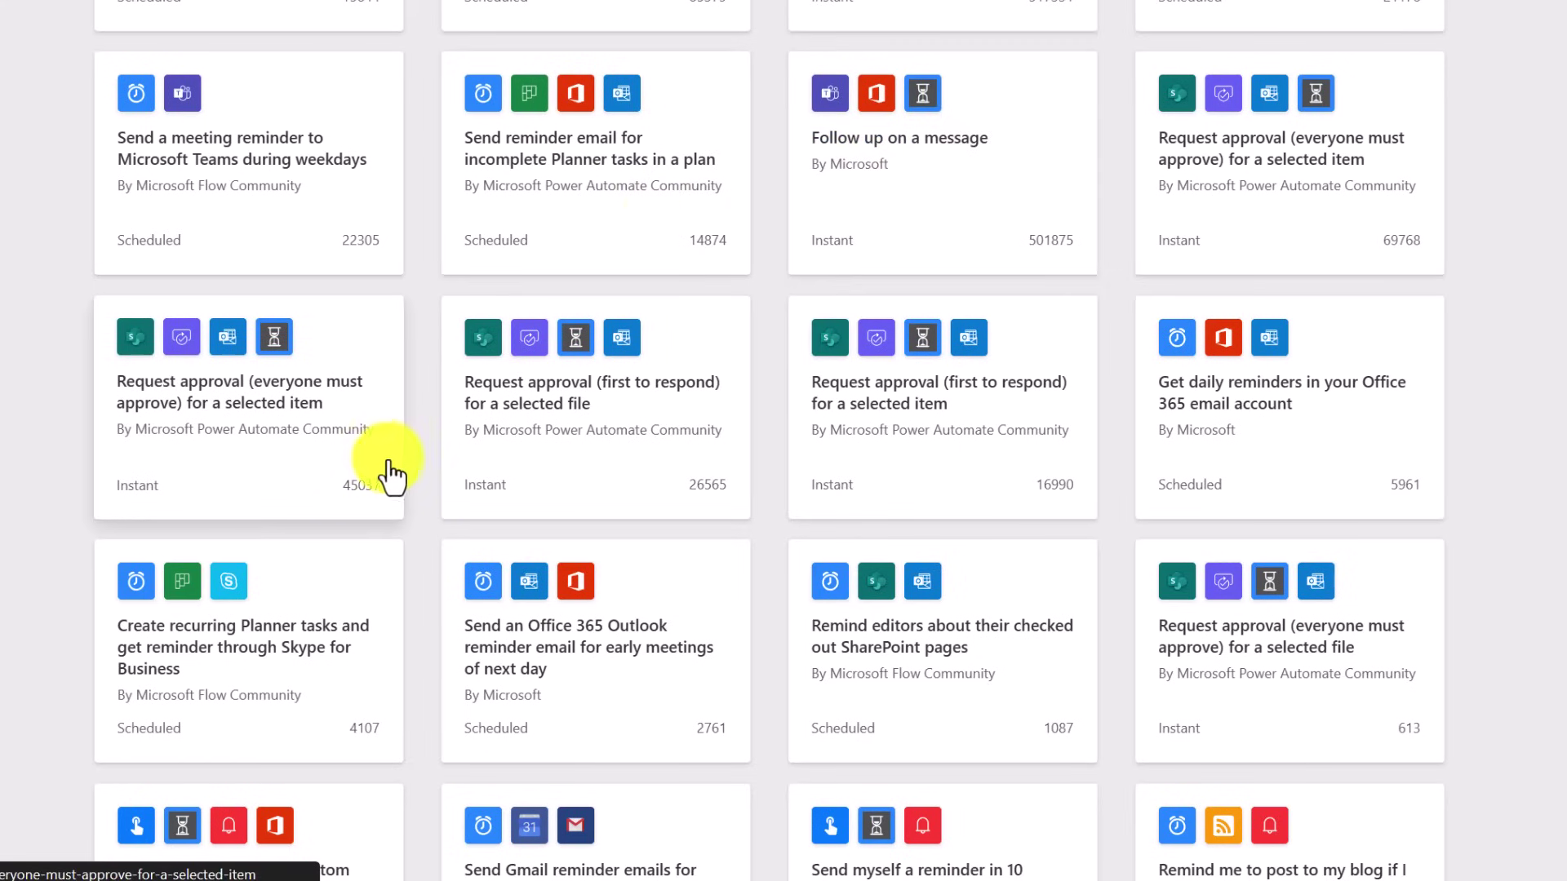
pyautogui.scroll(-4, 405, 470)
pyautogui.scroll(-2, 405, 470)
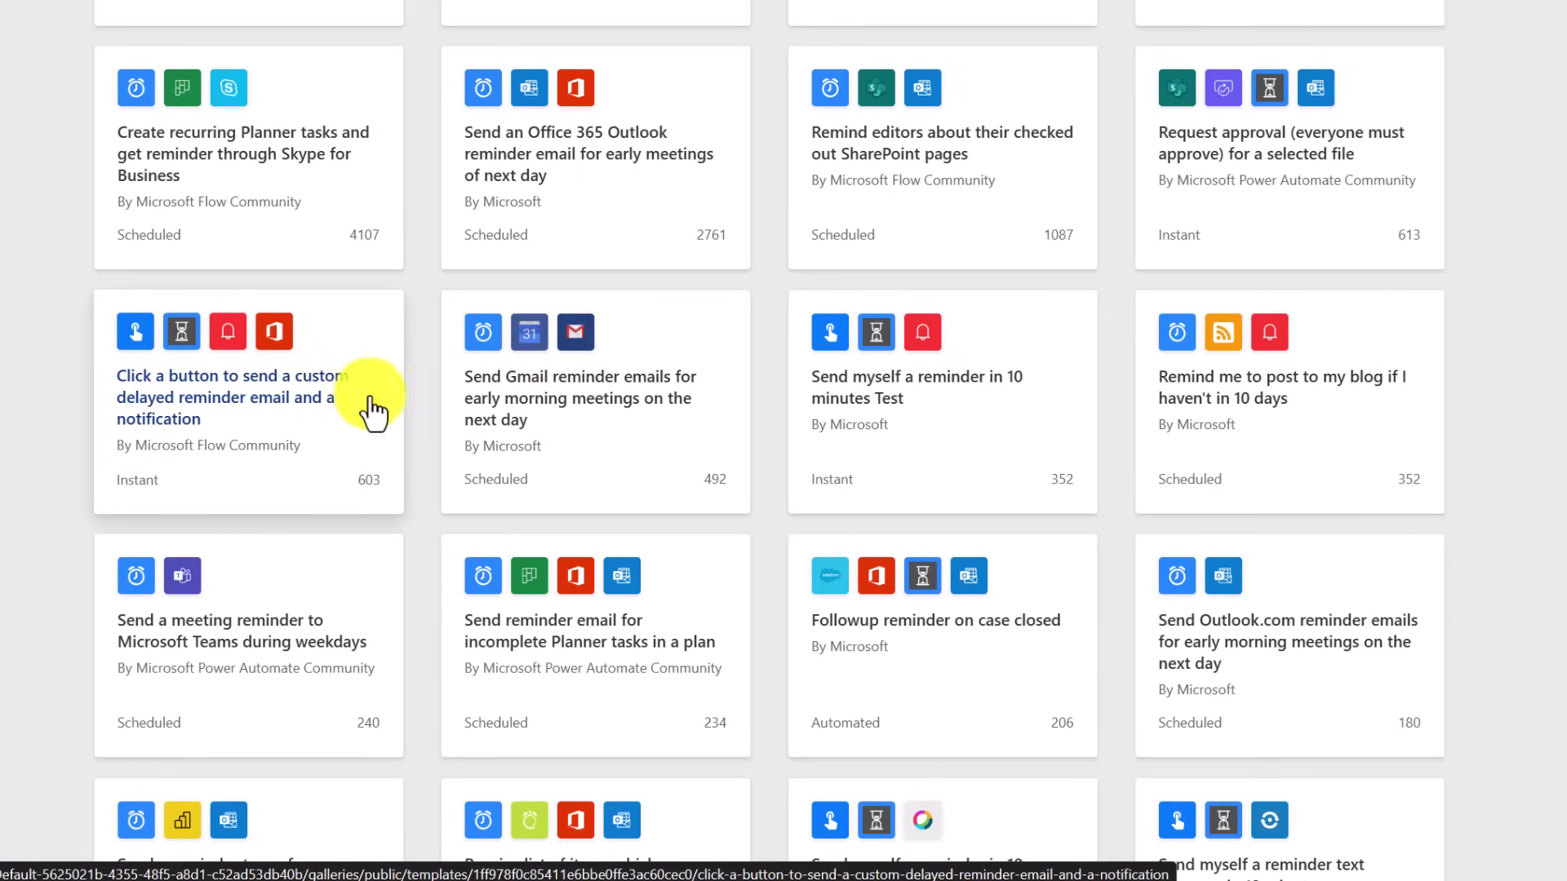
pyautogui.scroll(8, 423, 364)
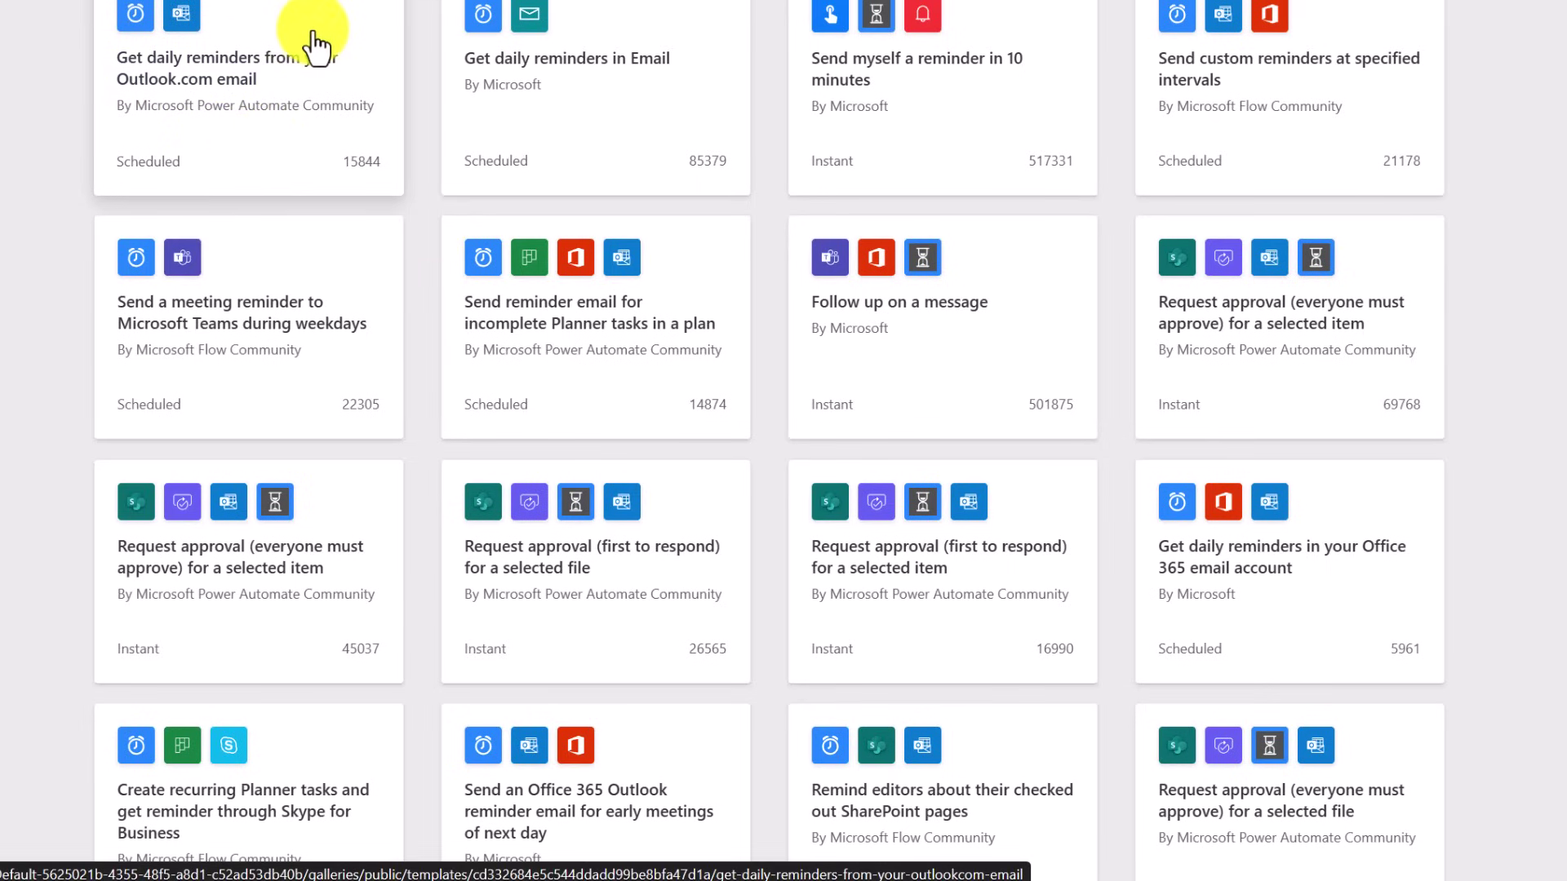
pyautogui.scroll(1, 276, 63)
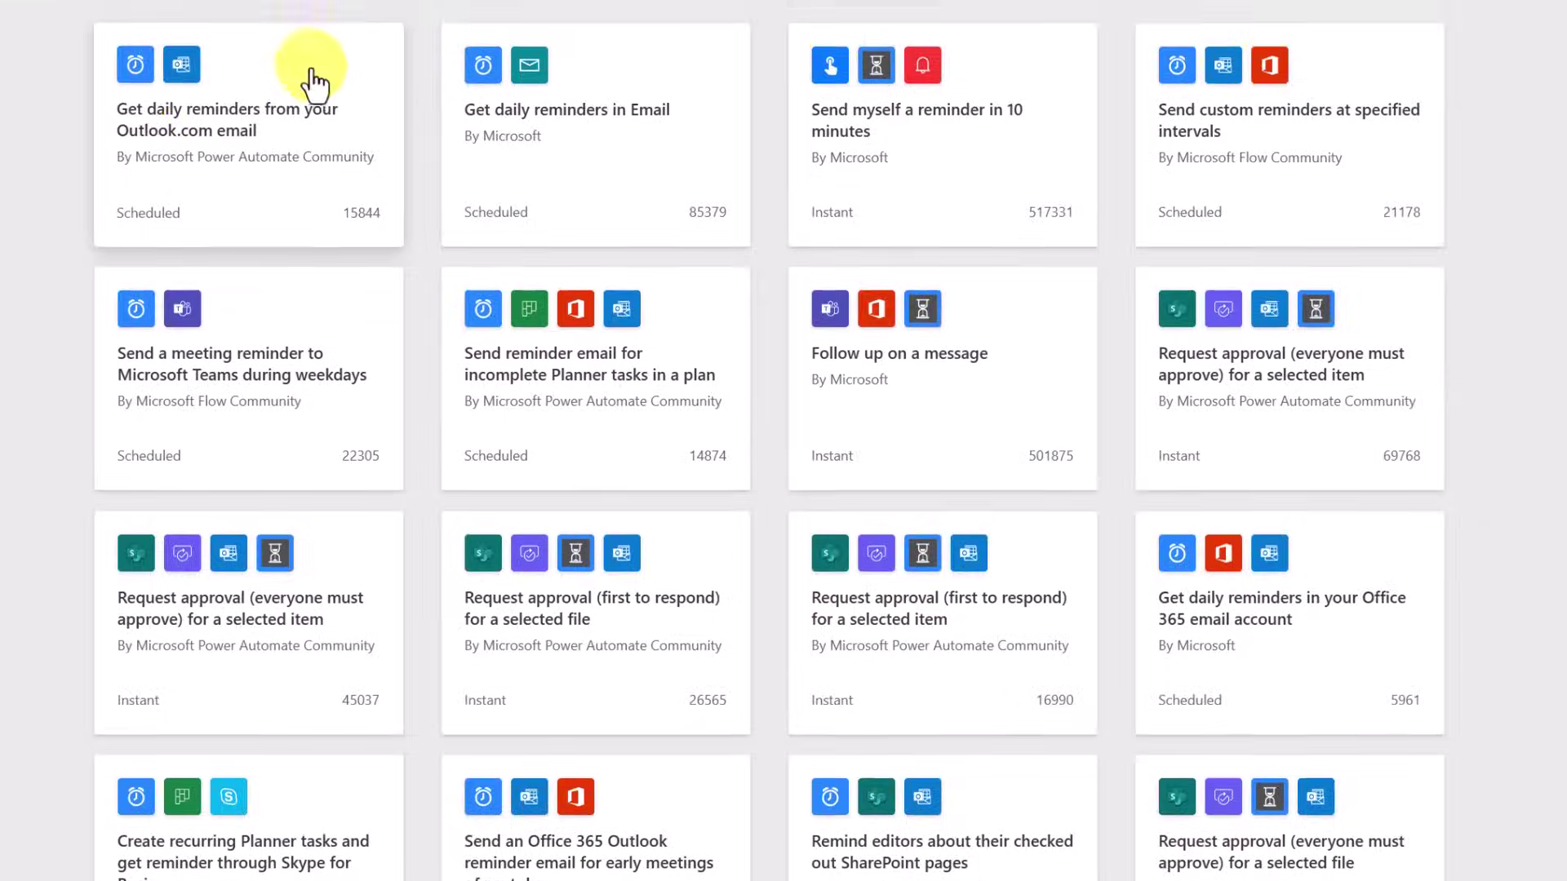
pyautogui.click(315, 81)
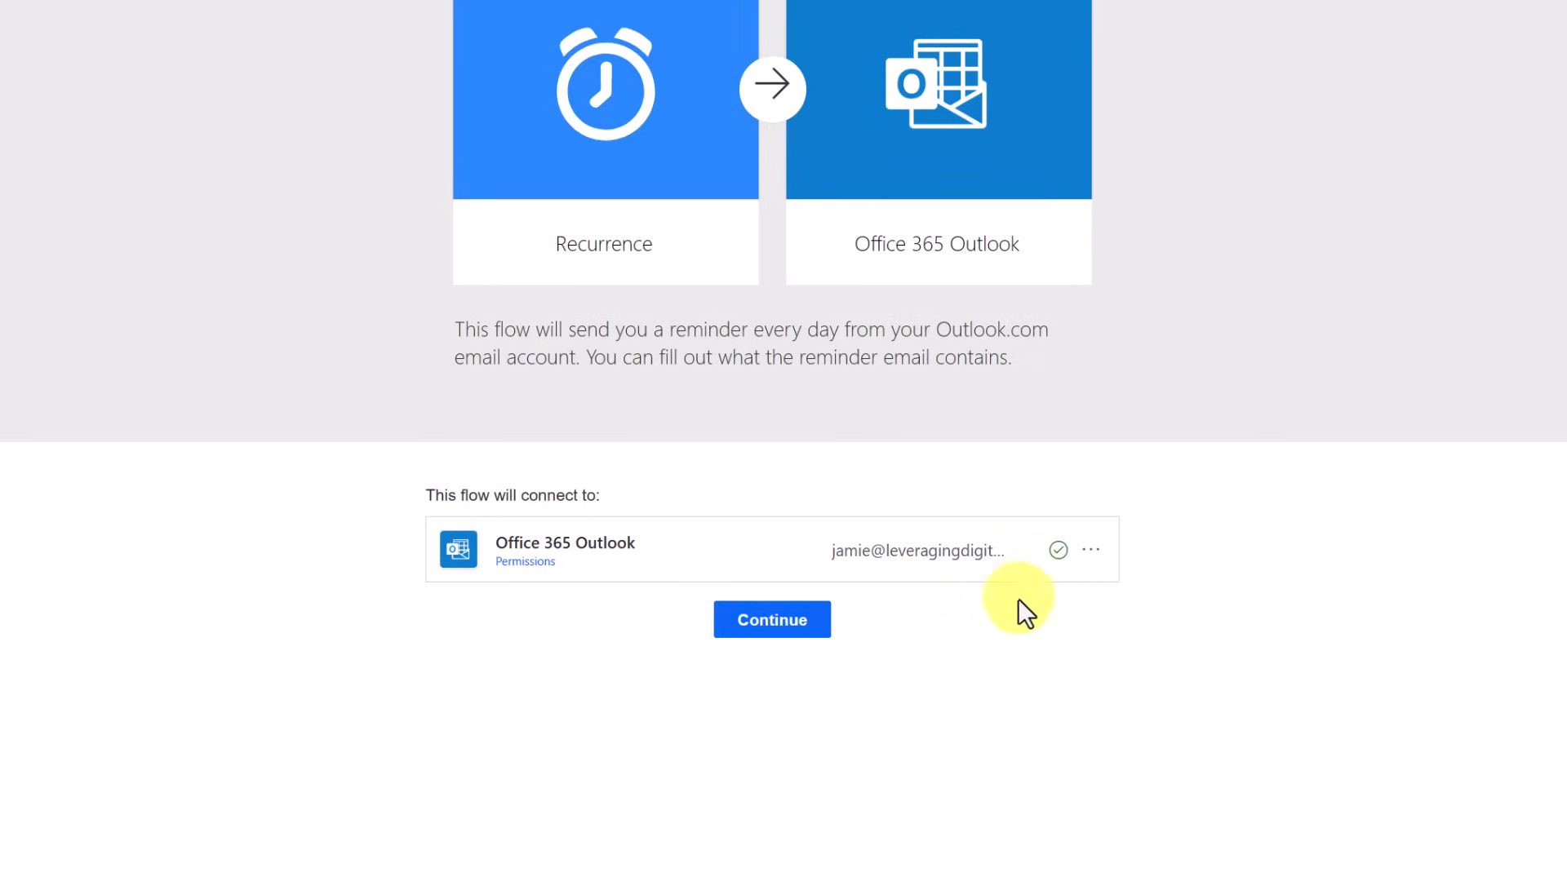
# Accept the Office 365 Outlook connection and create the flow from the template
pyautogui.click(786, 629)
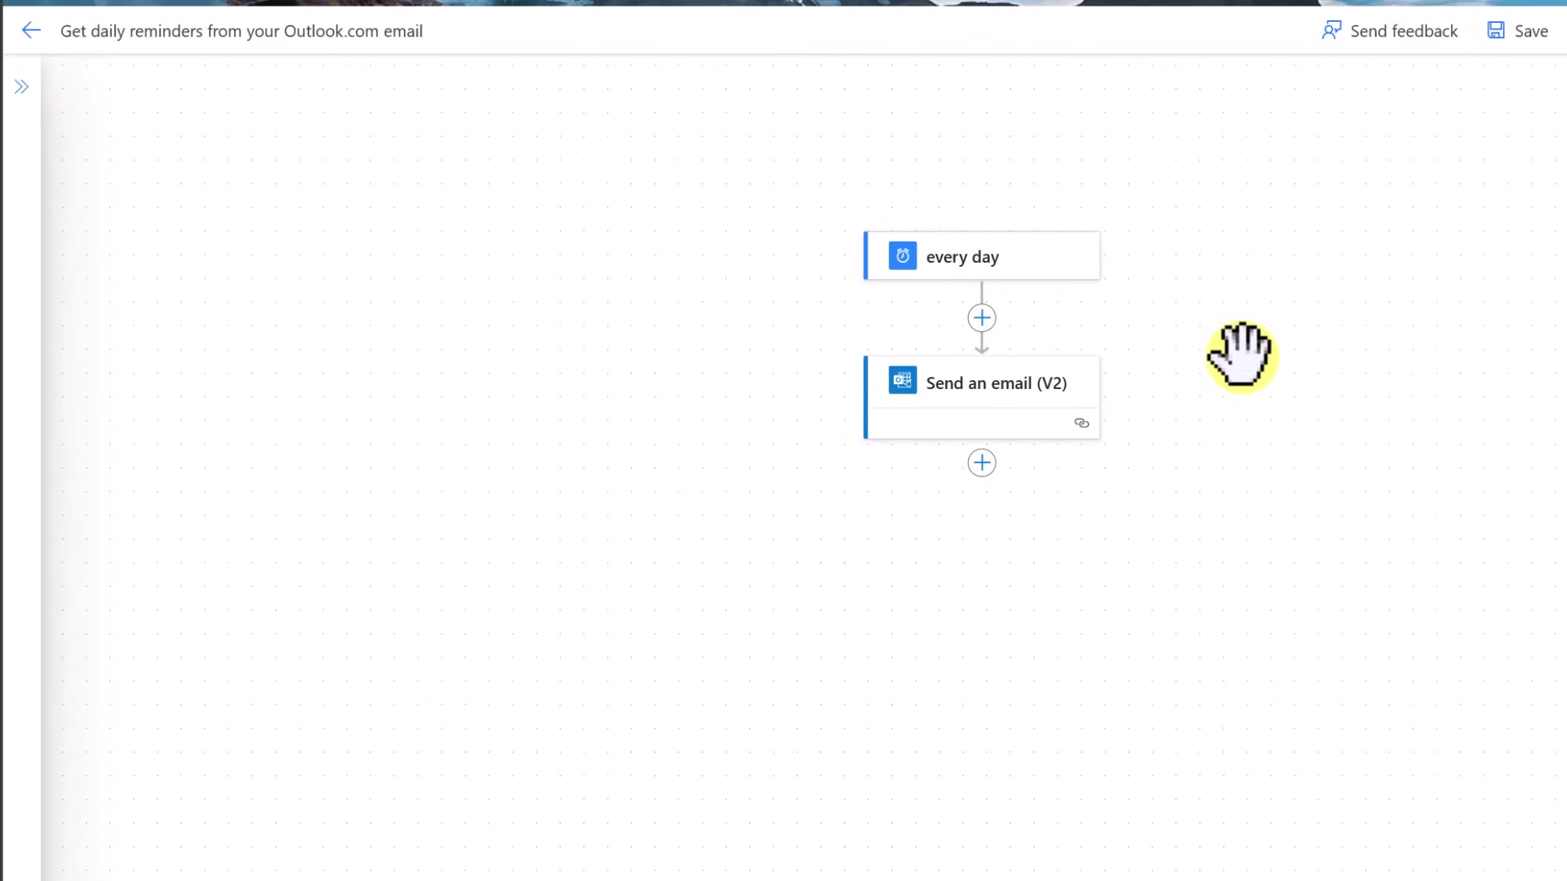
# Set the every day trigger's recurrence interval to 2, then select the Send an email (V2) step
pyautogui.click(947, 270)
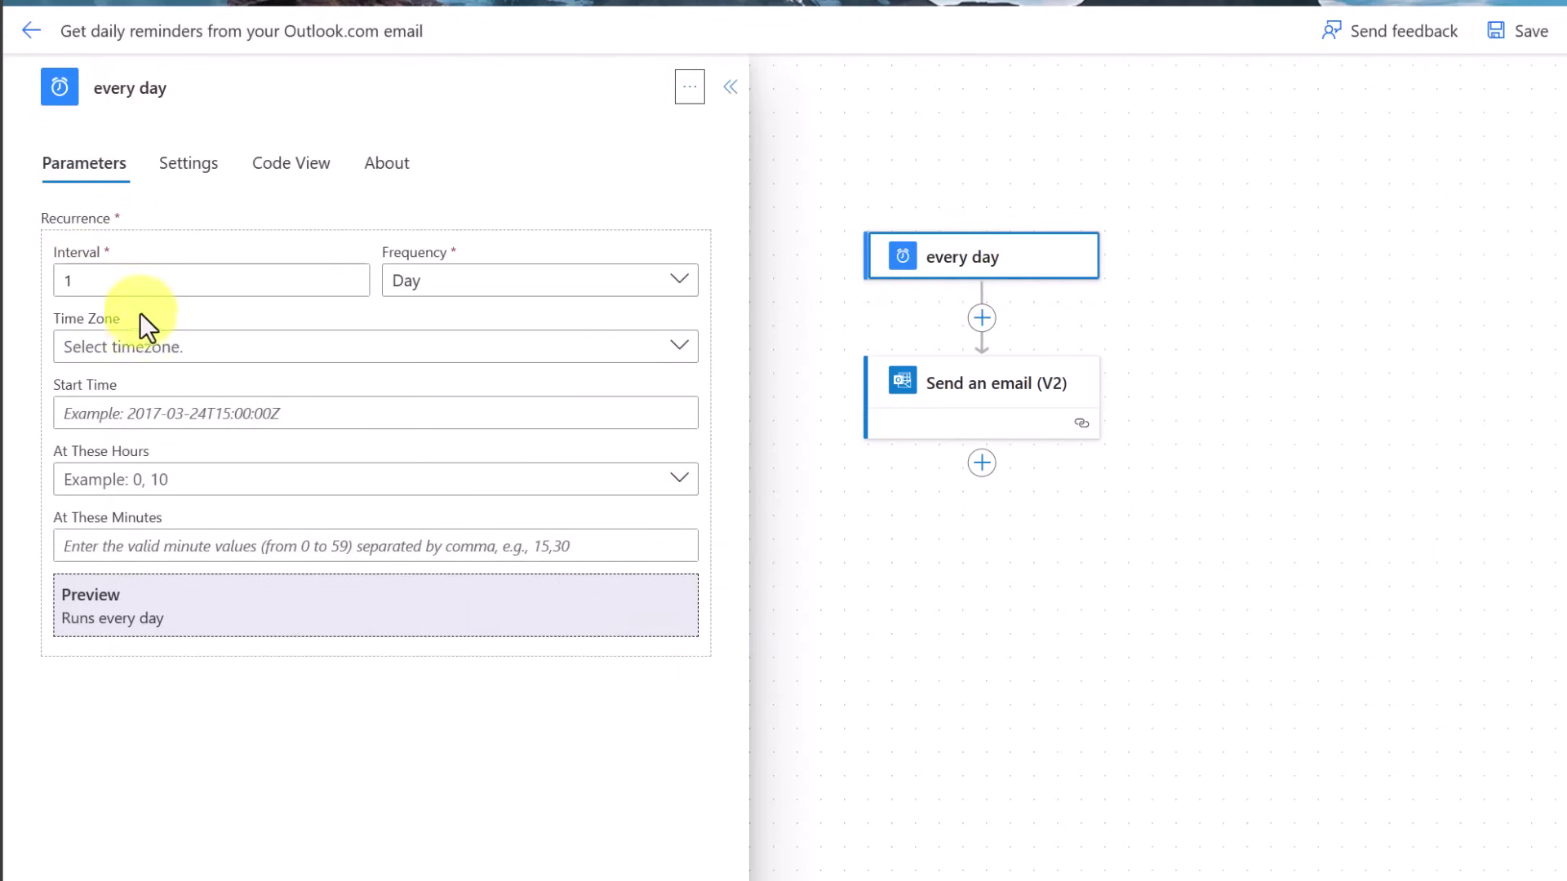
pyautogui.click(49, 278)
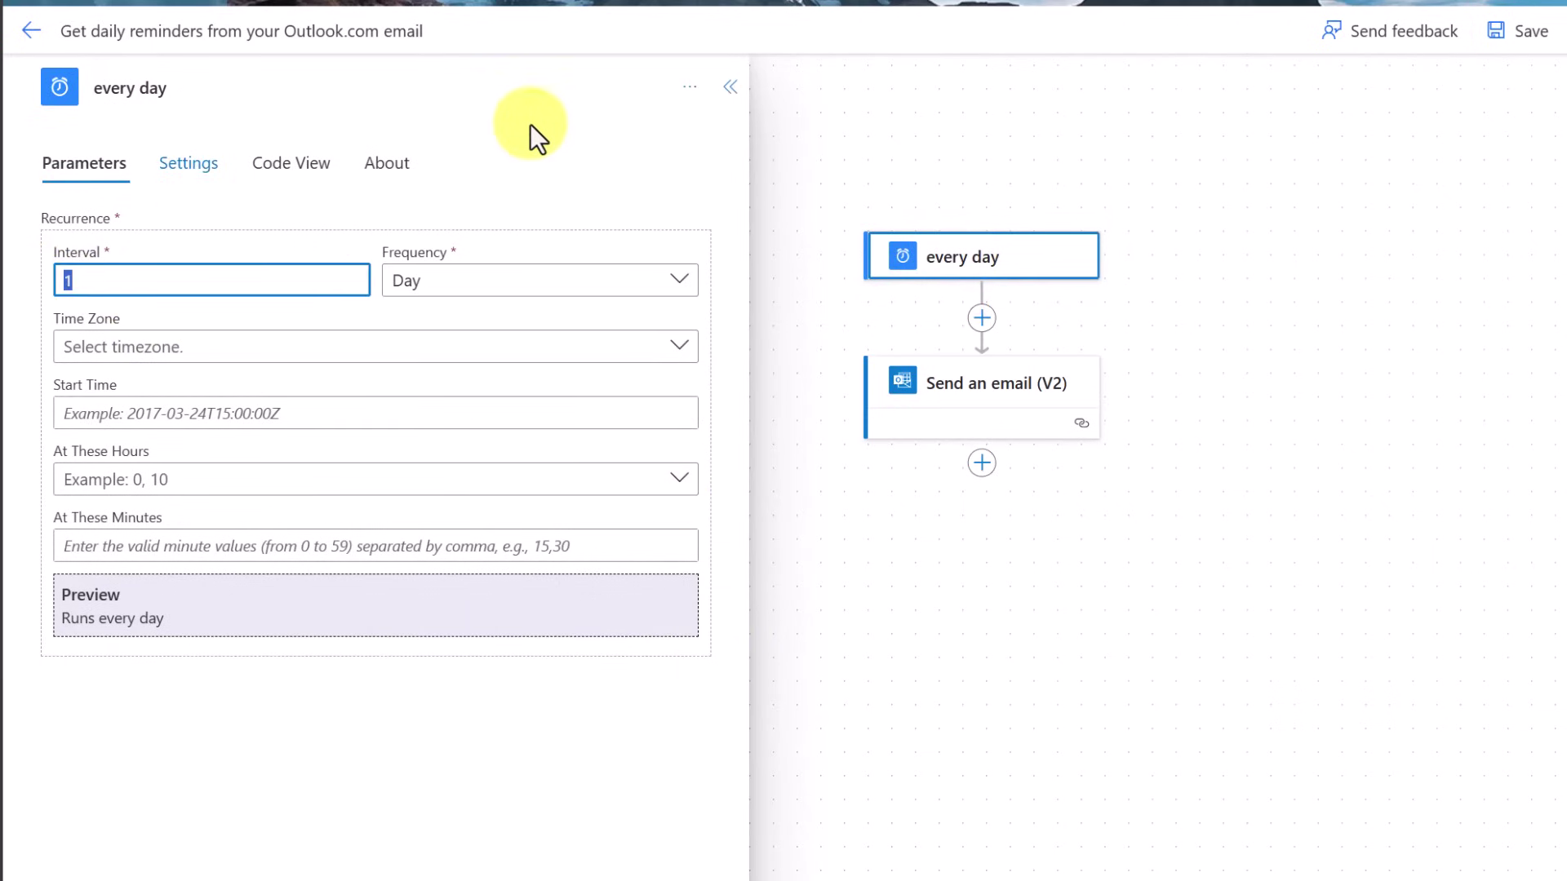
pyautogui.write('2')
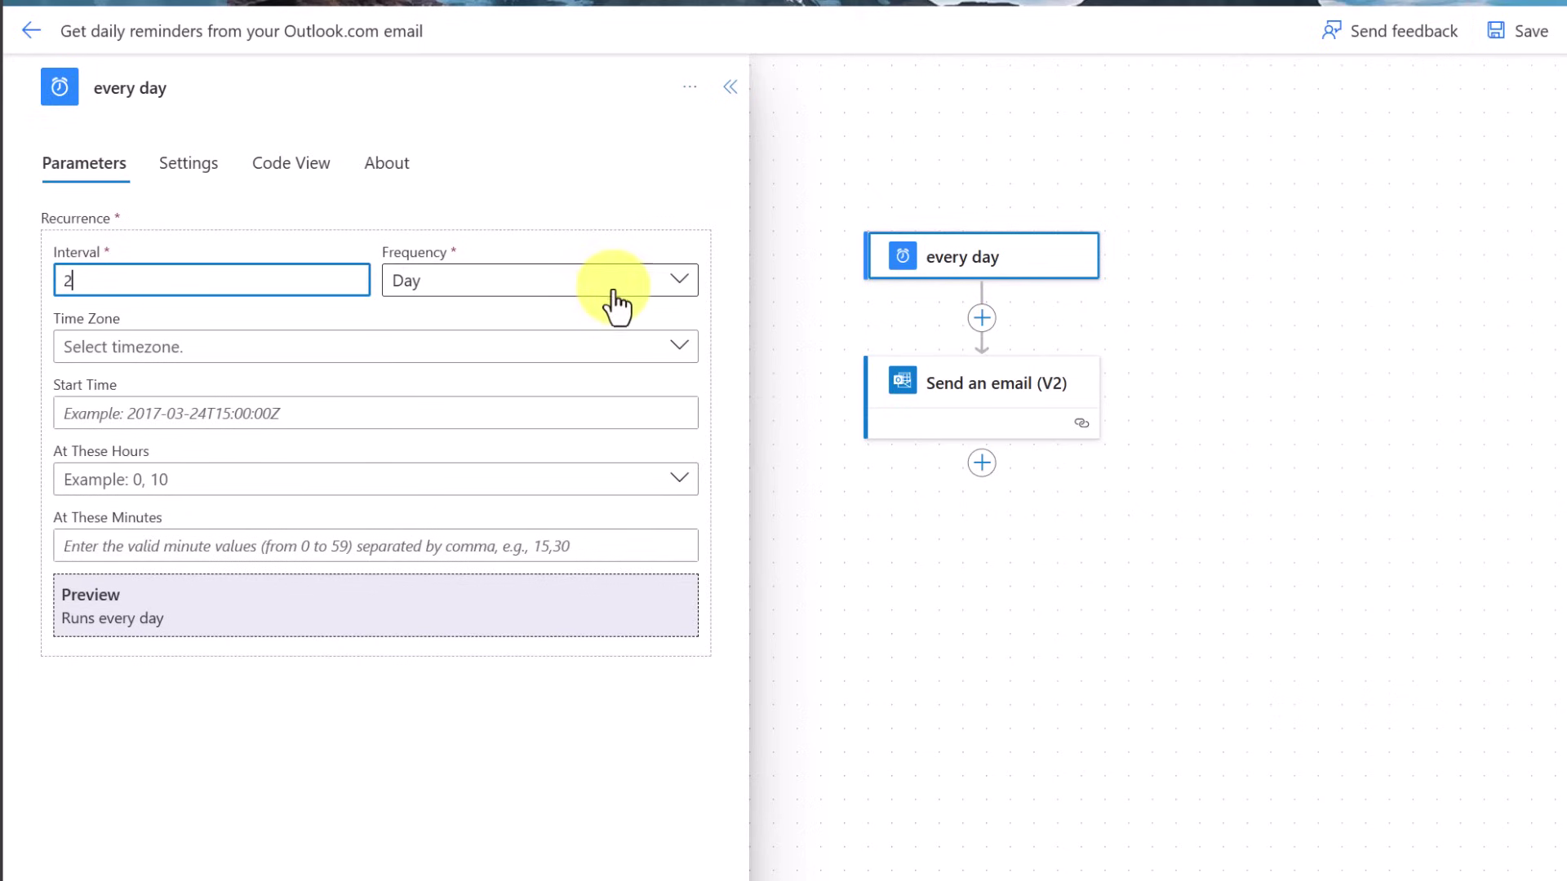
pyautogui.click(620, 219)
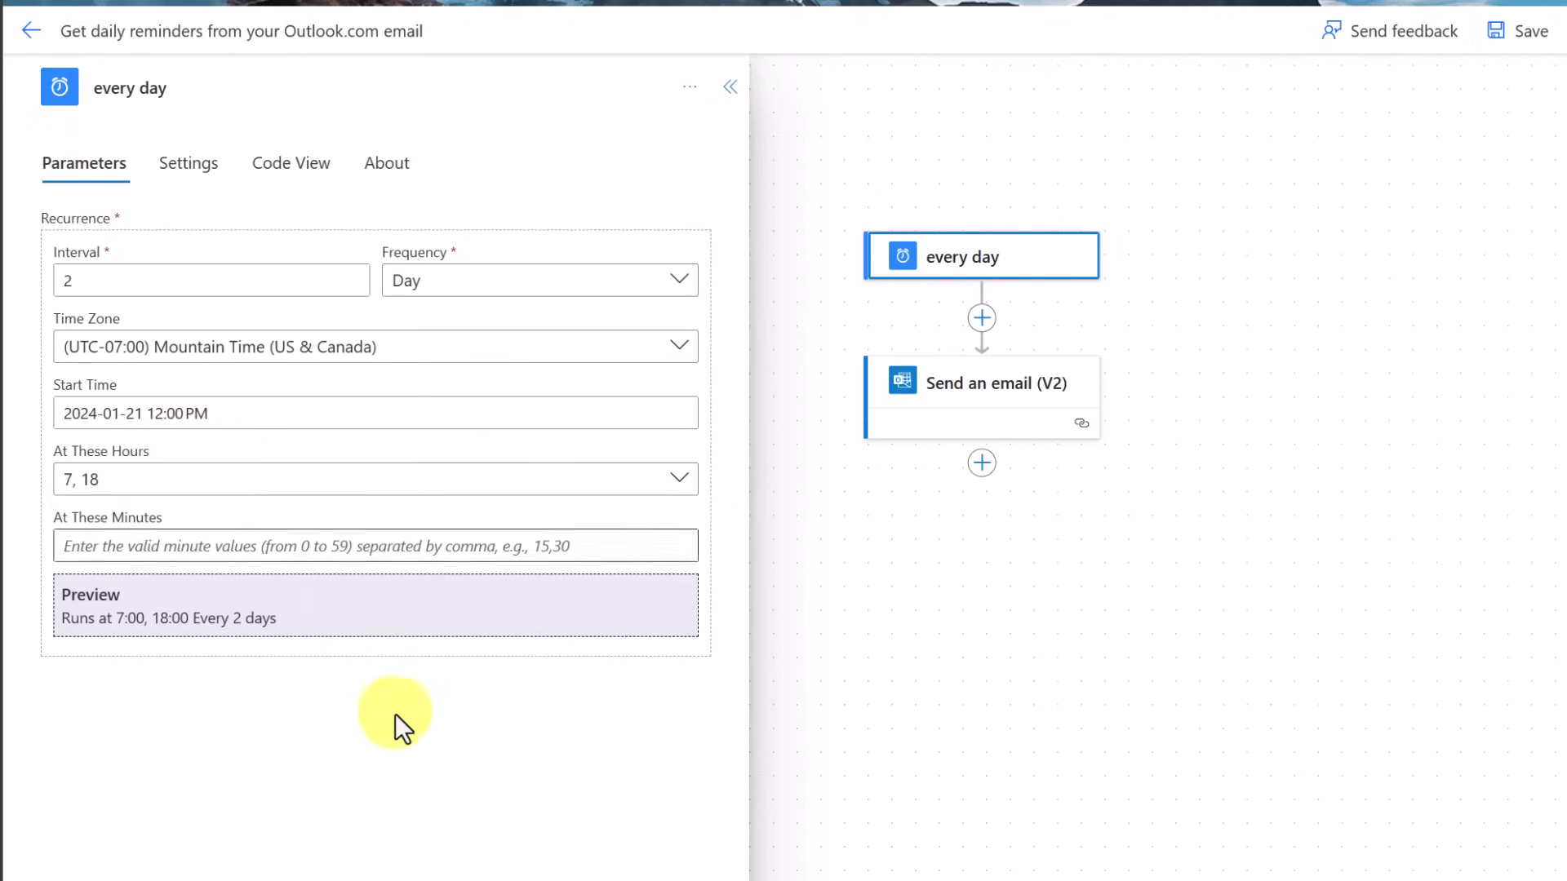
pyautogui.click(997, 391)
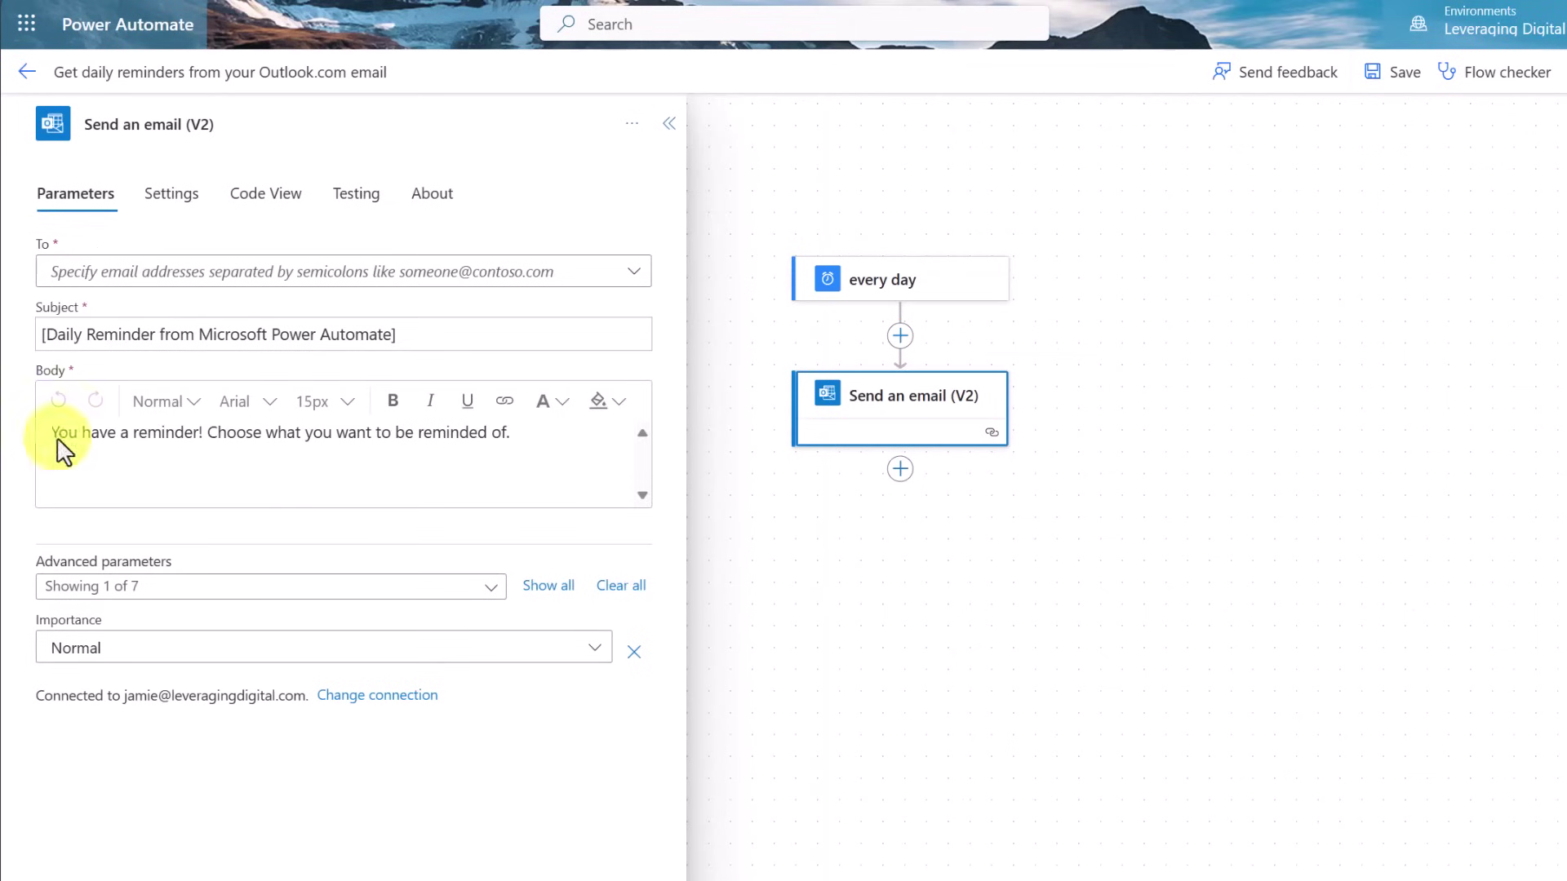
# Enter the recipient's e-mail address and change the subject to Walk the Dog
pyautogui.click(196, 286)
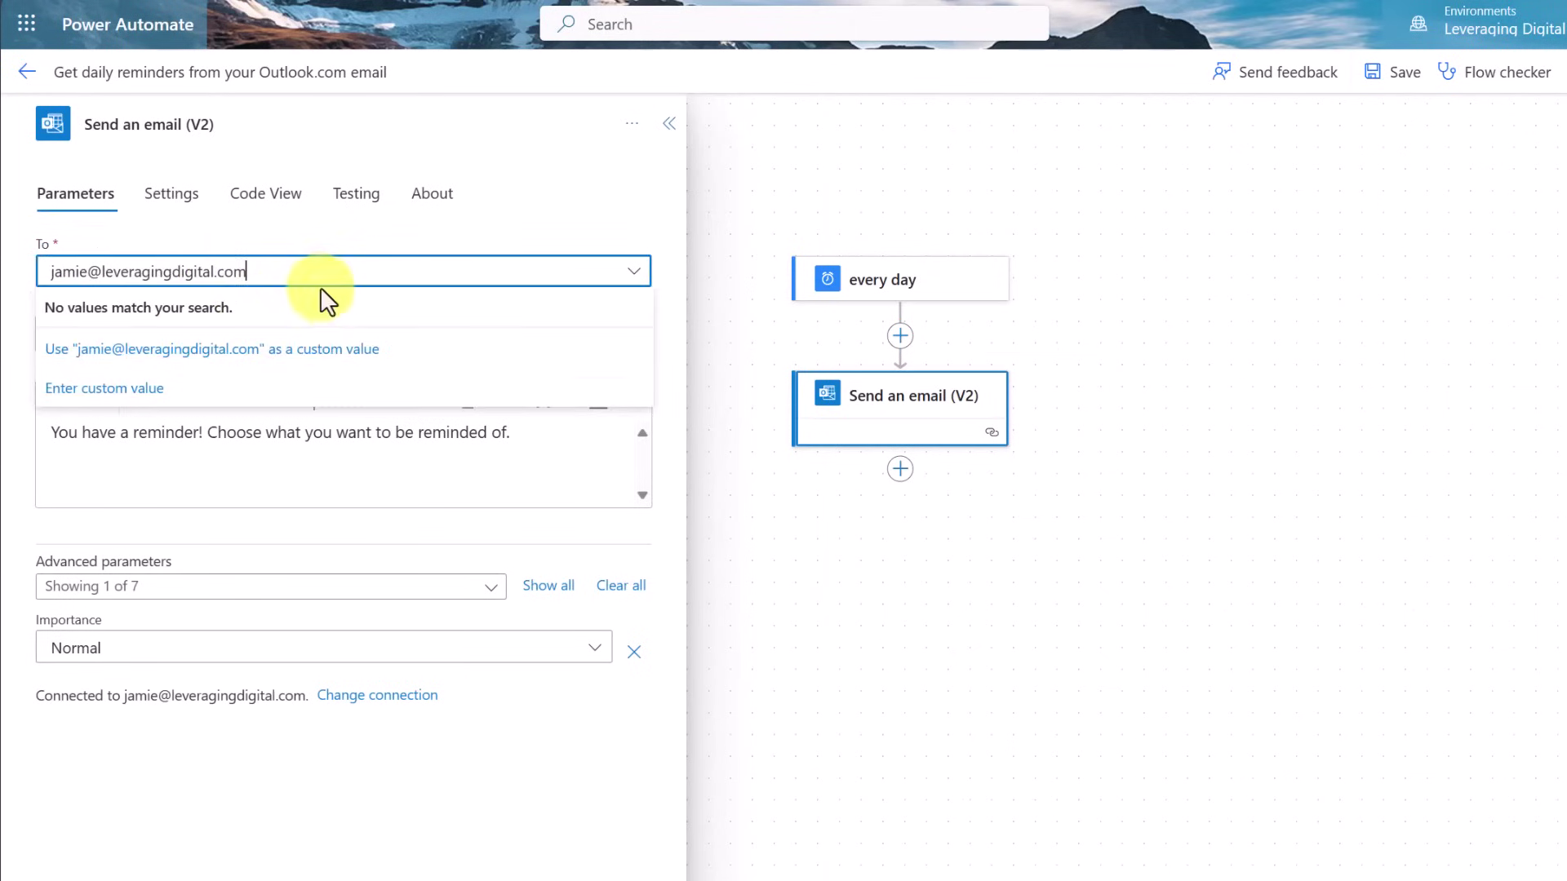
pyautogui.click(103, 464)
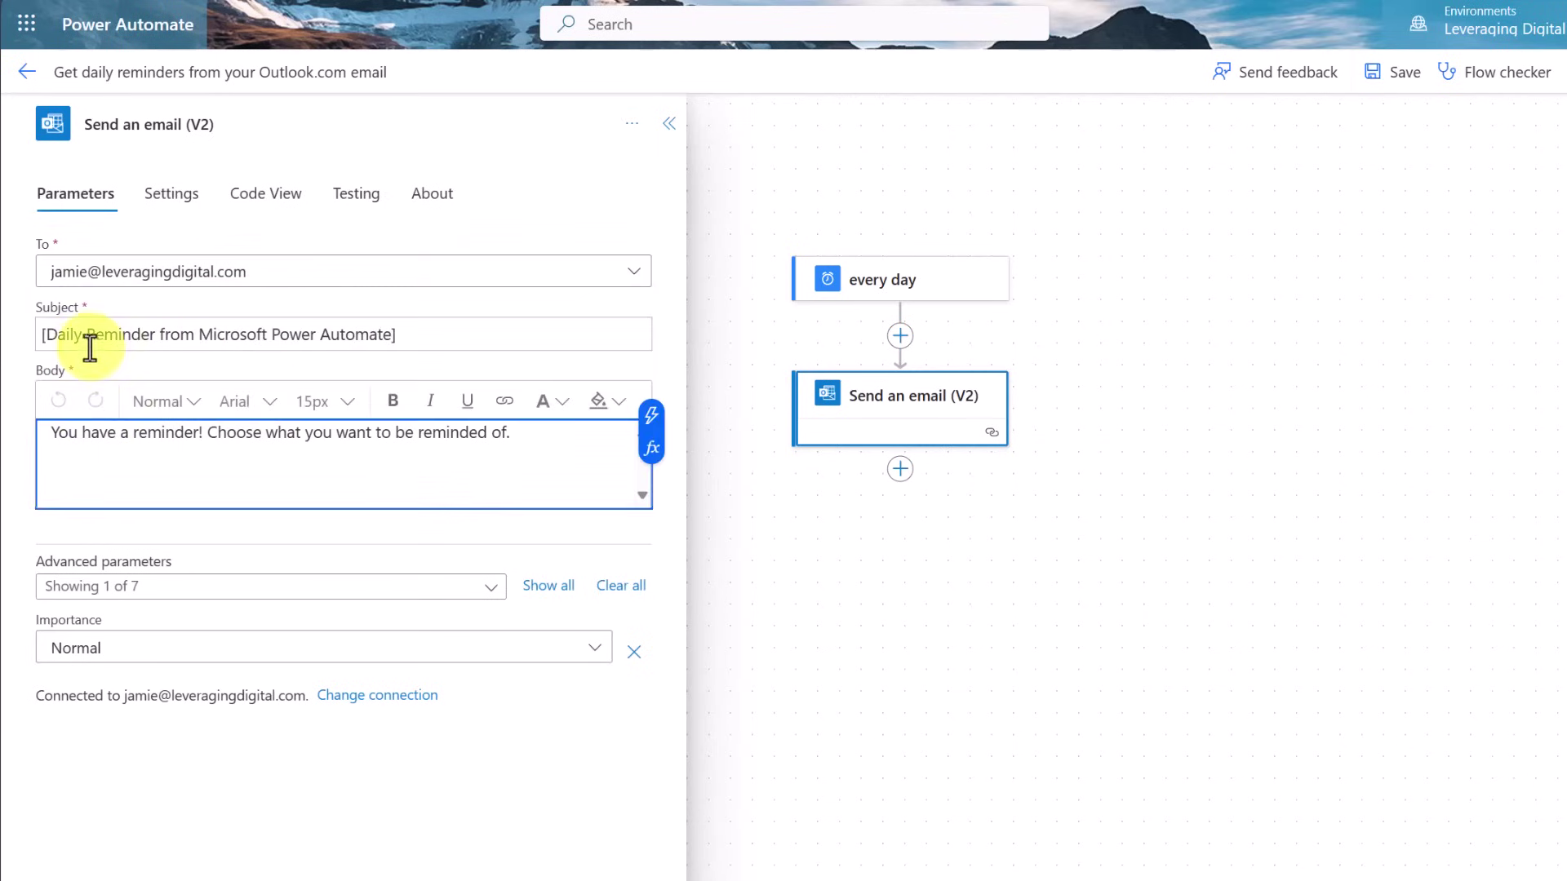
pyautogui.moveTo(448, 335); pyautogui.dragTo(30, 320)
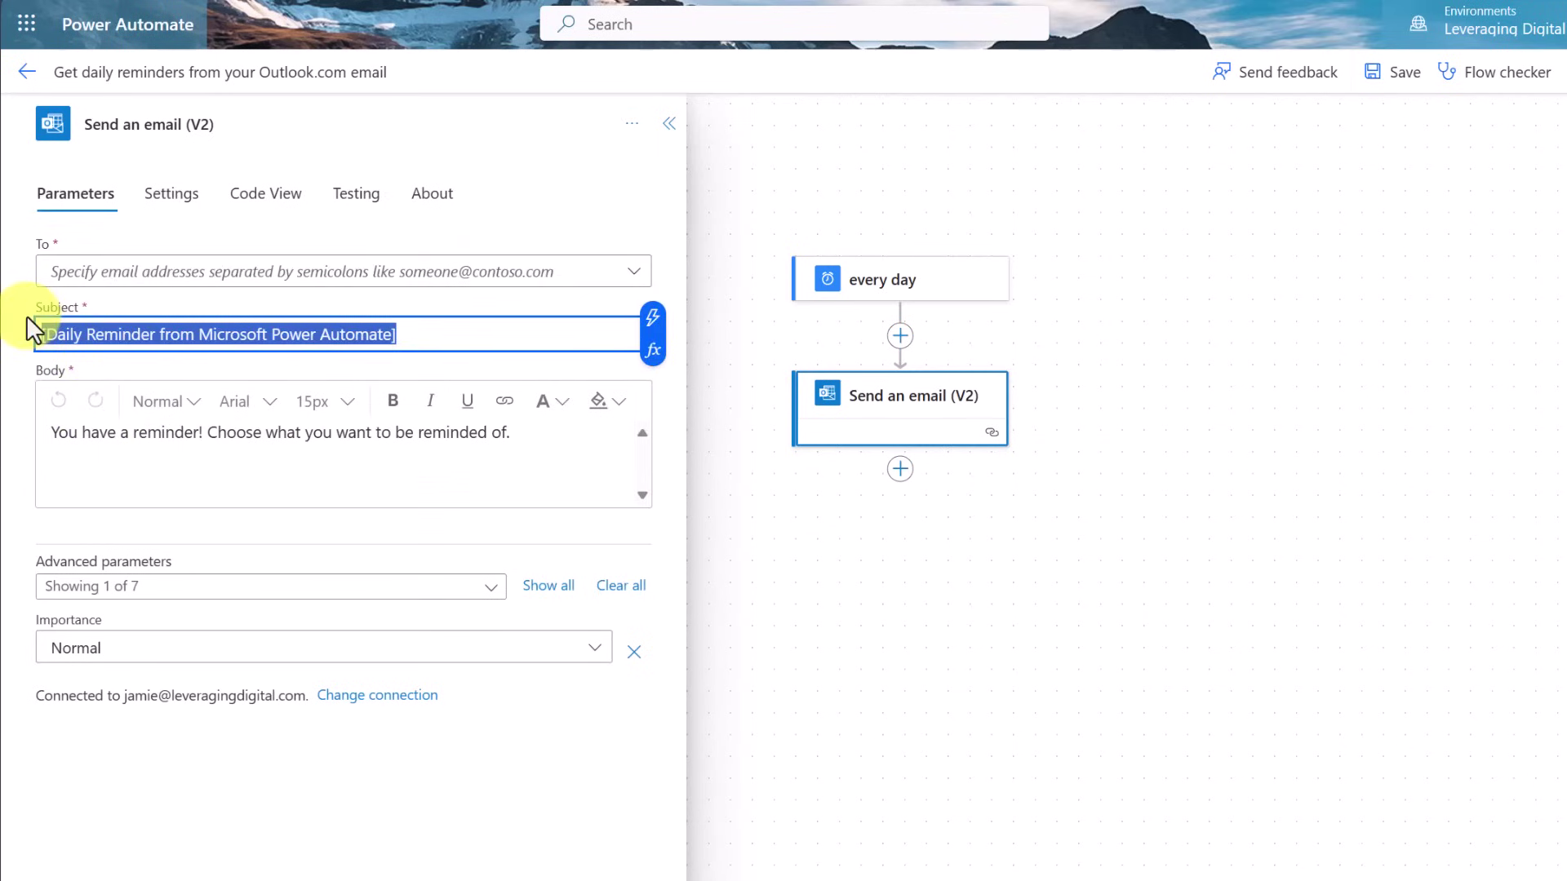
pyautogui.write('Walk the Dog')
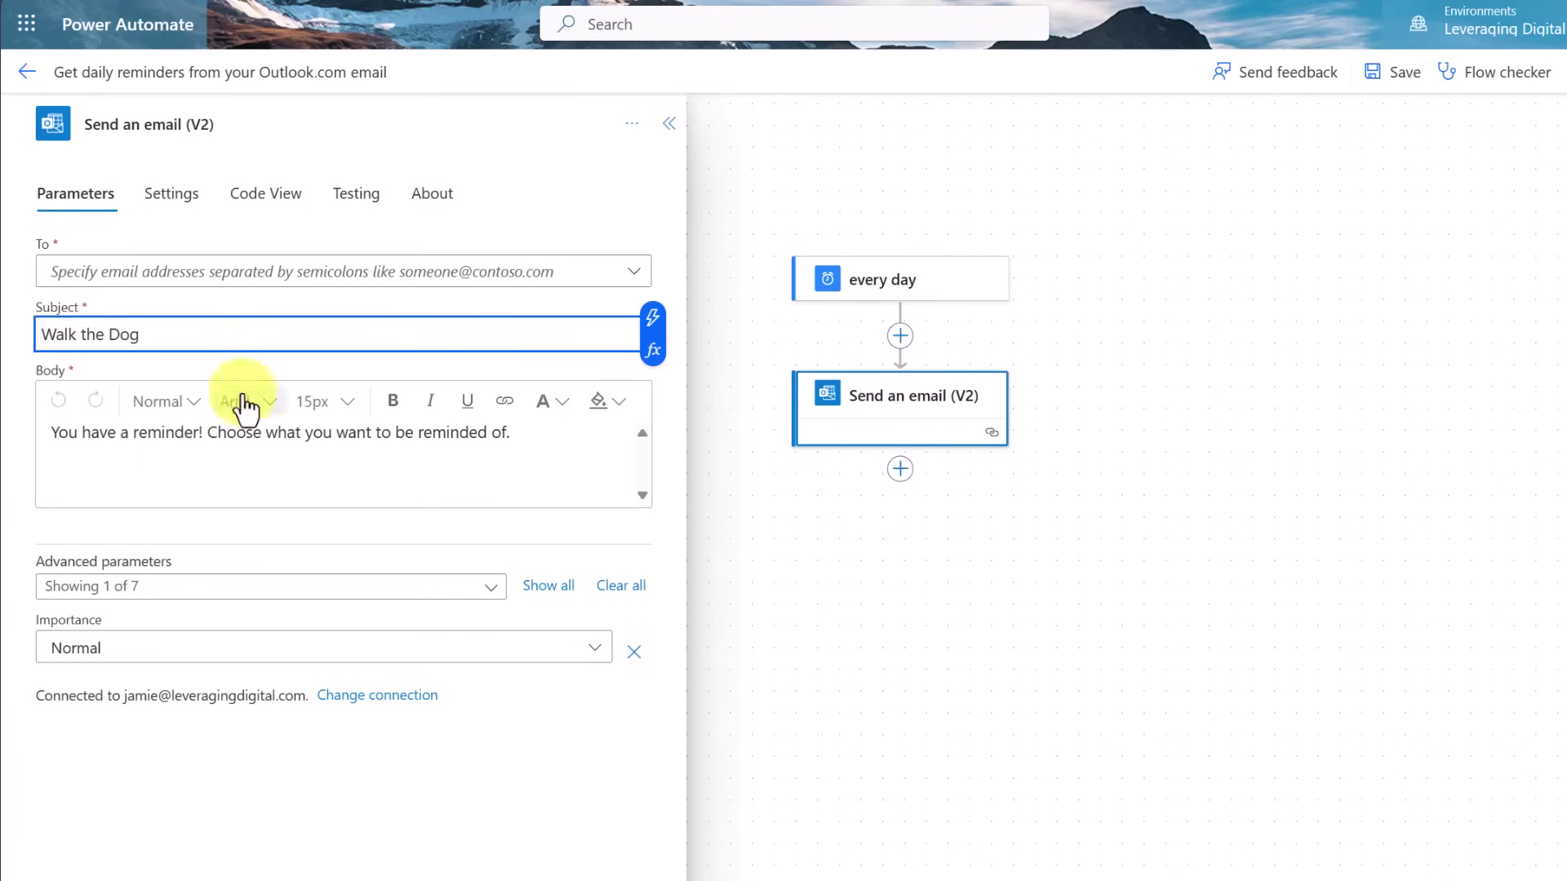
pyautogui.click(379, 473)
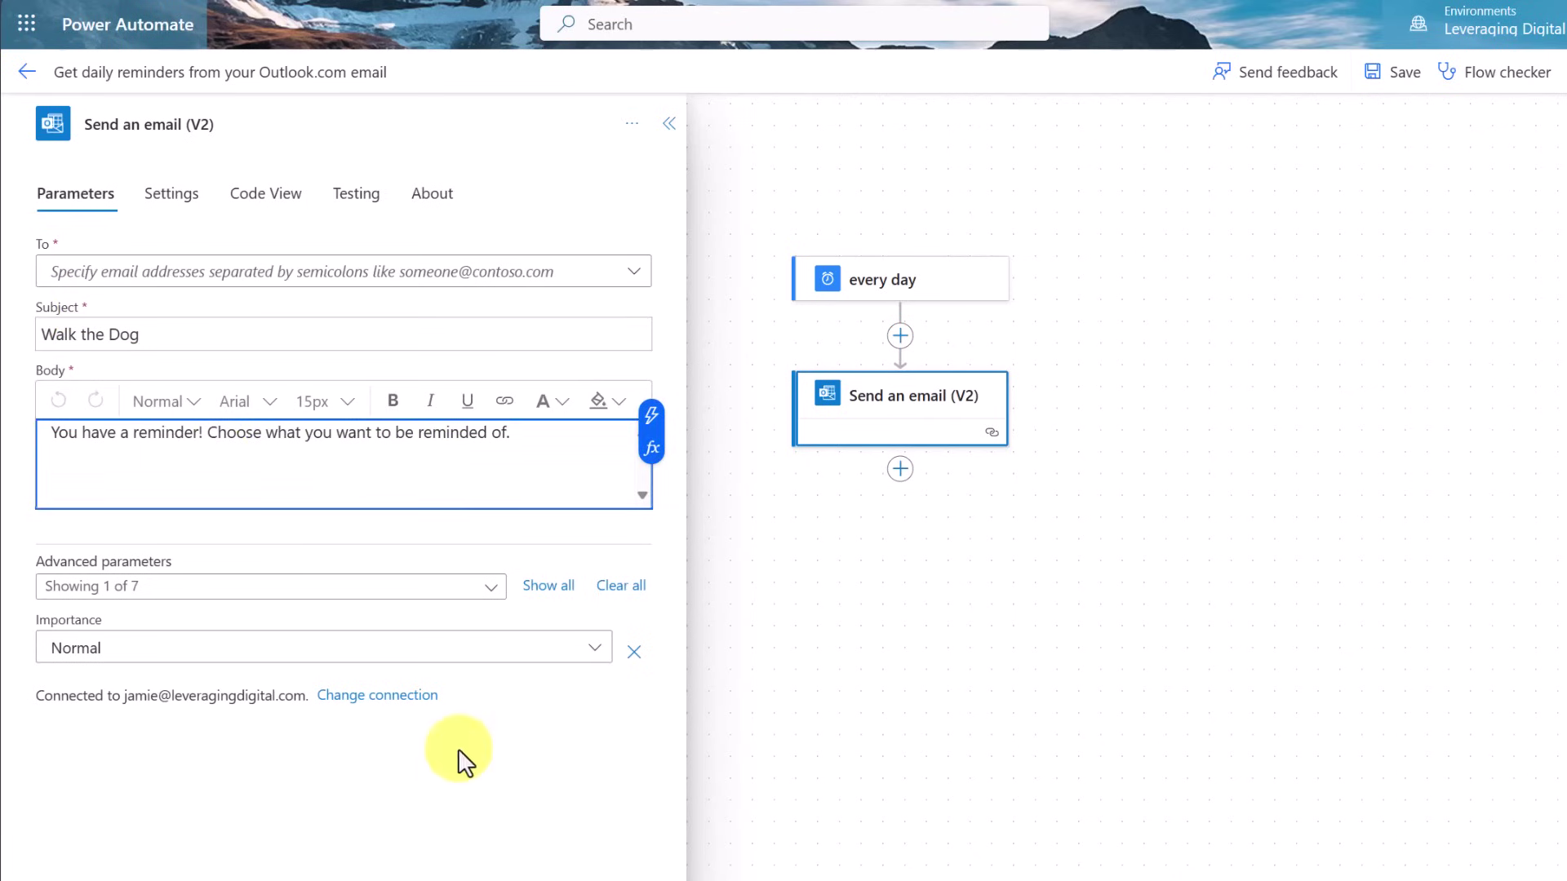
# Set the advanced Importance parameter to Normal and save the flow
pyautogui.click(548, 587)
pyautogui.scroll(-1, 447, 790)
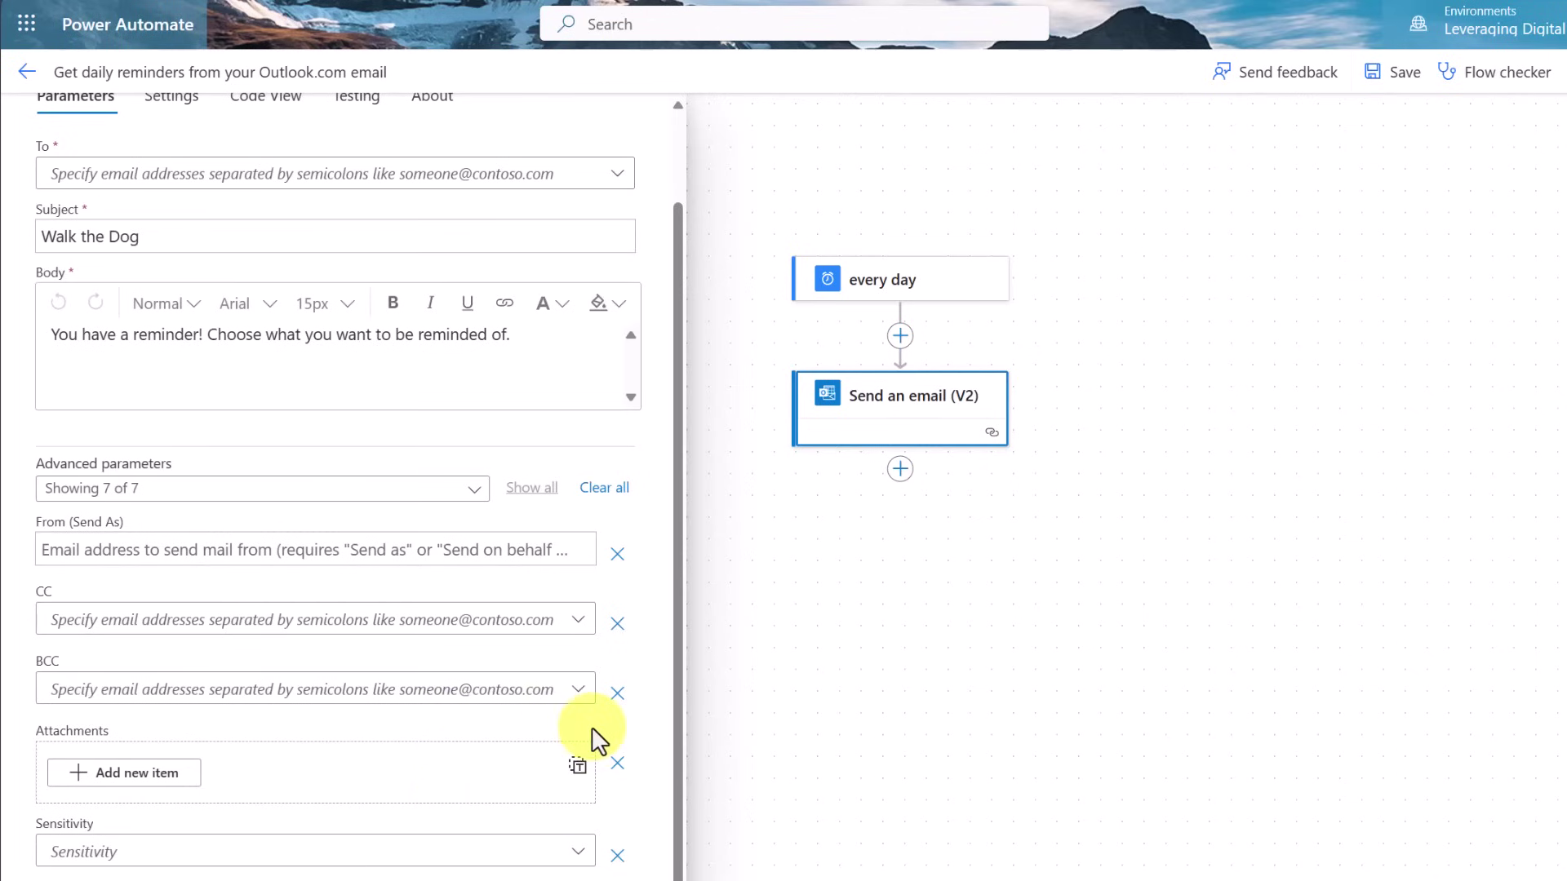
pyautogui.scroll(3, 454, 718)
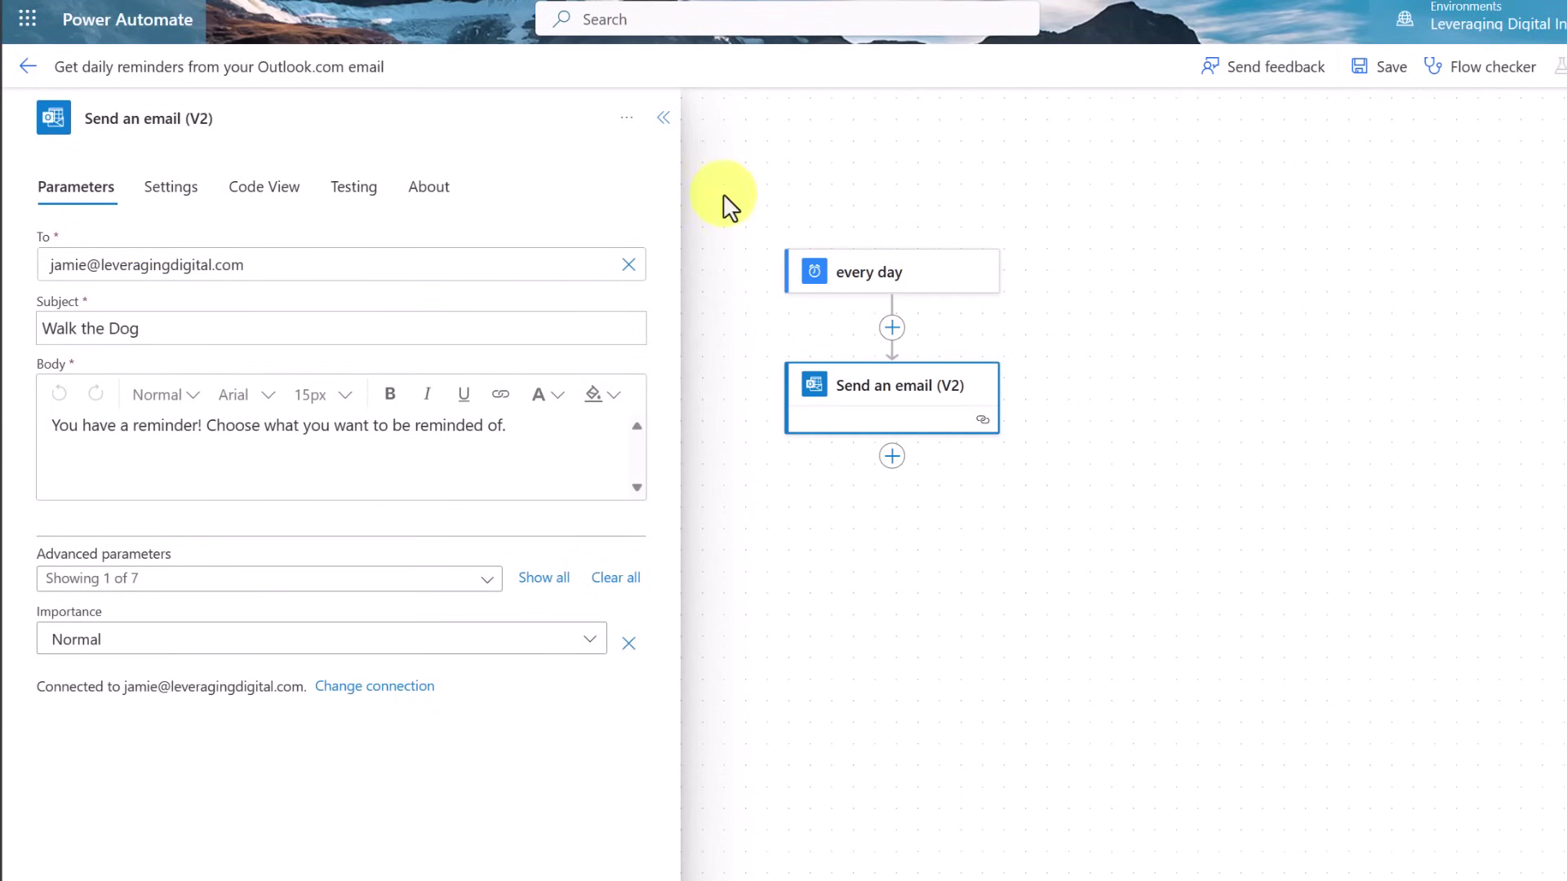
pyautogui.click(1393, 78)
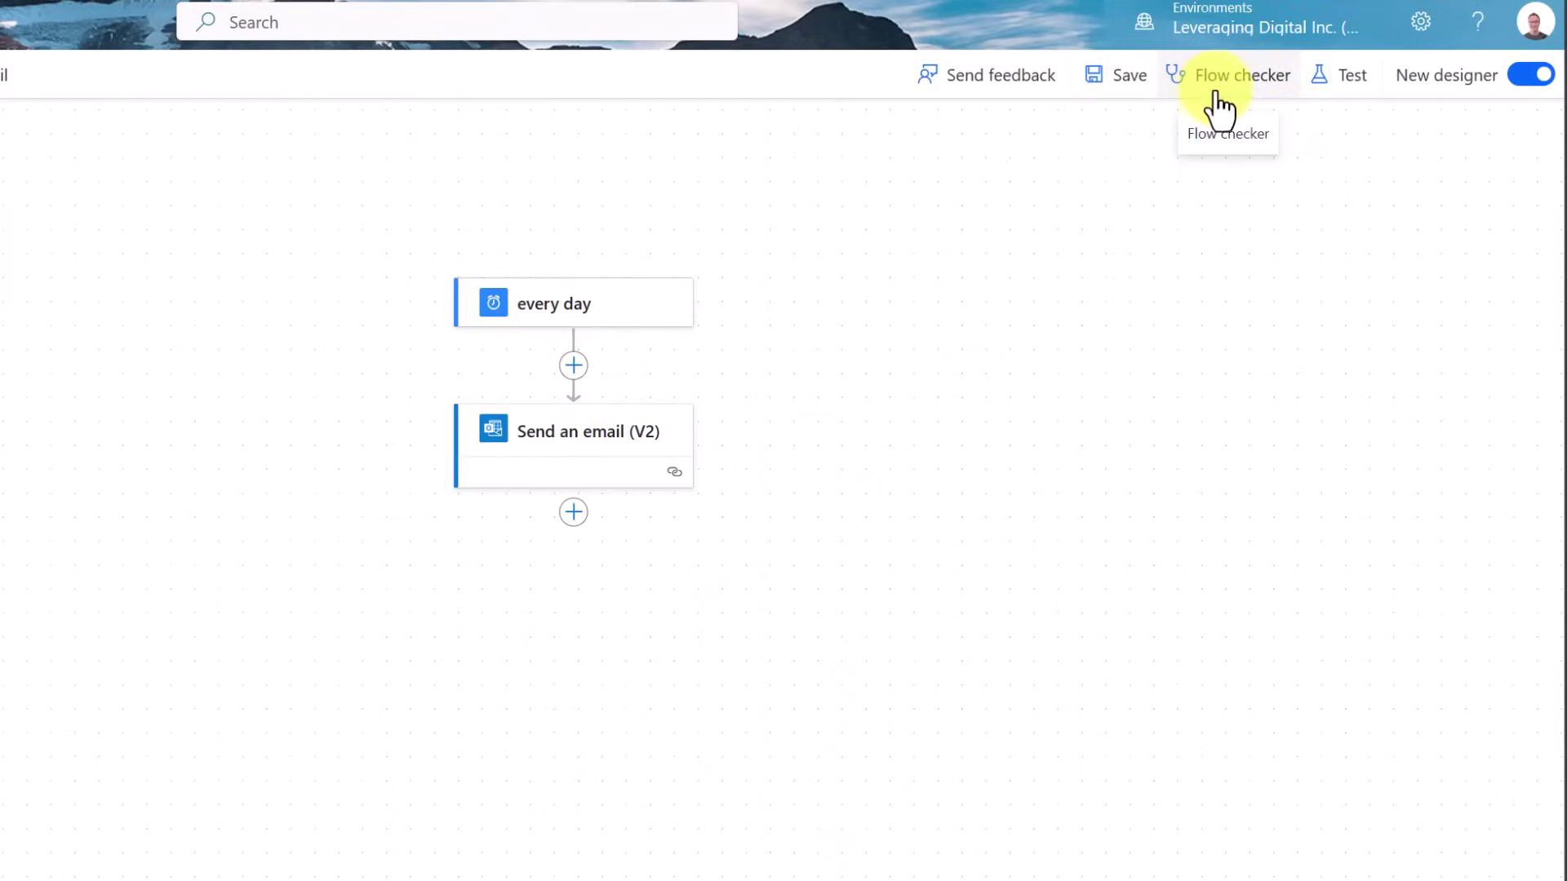
# Trigger a manual test of the flow and run it to completion
pyautogui.click(1355, 81)
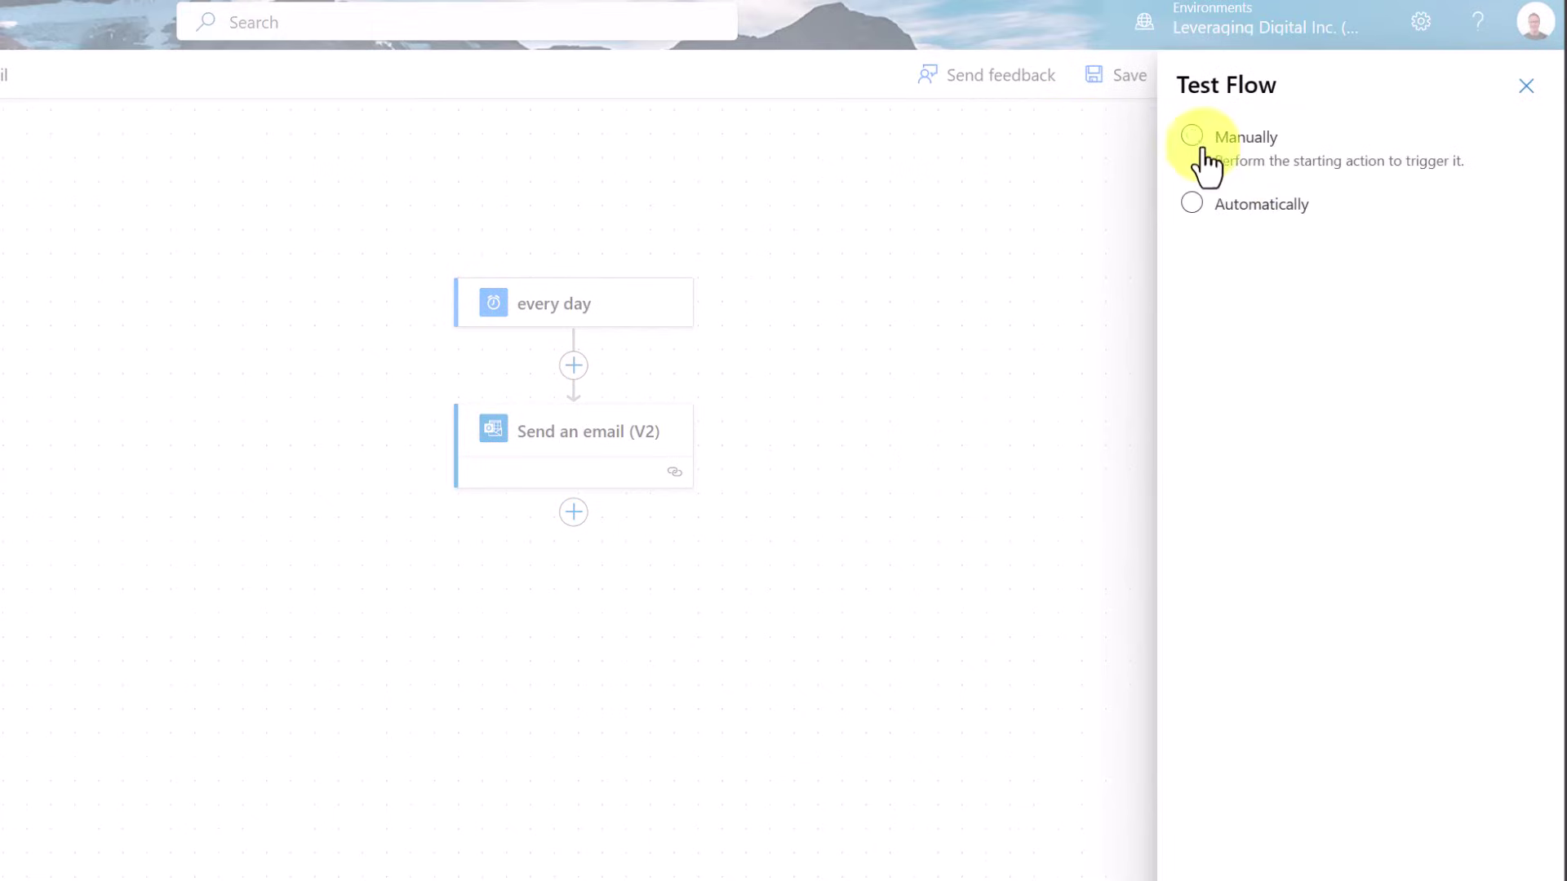
pyautogui.click(1191, 137)
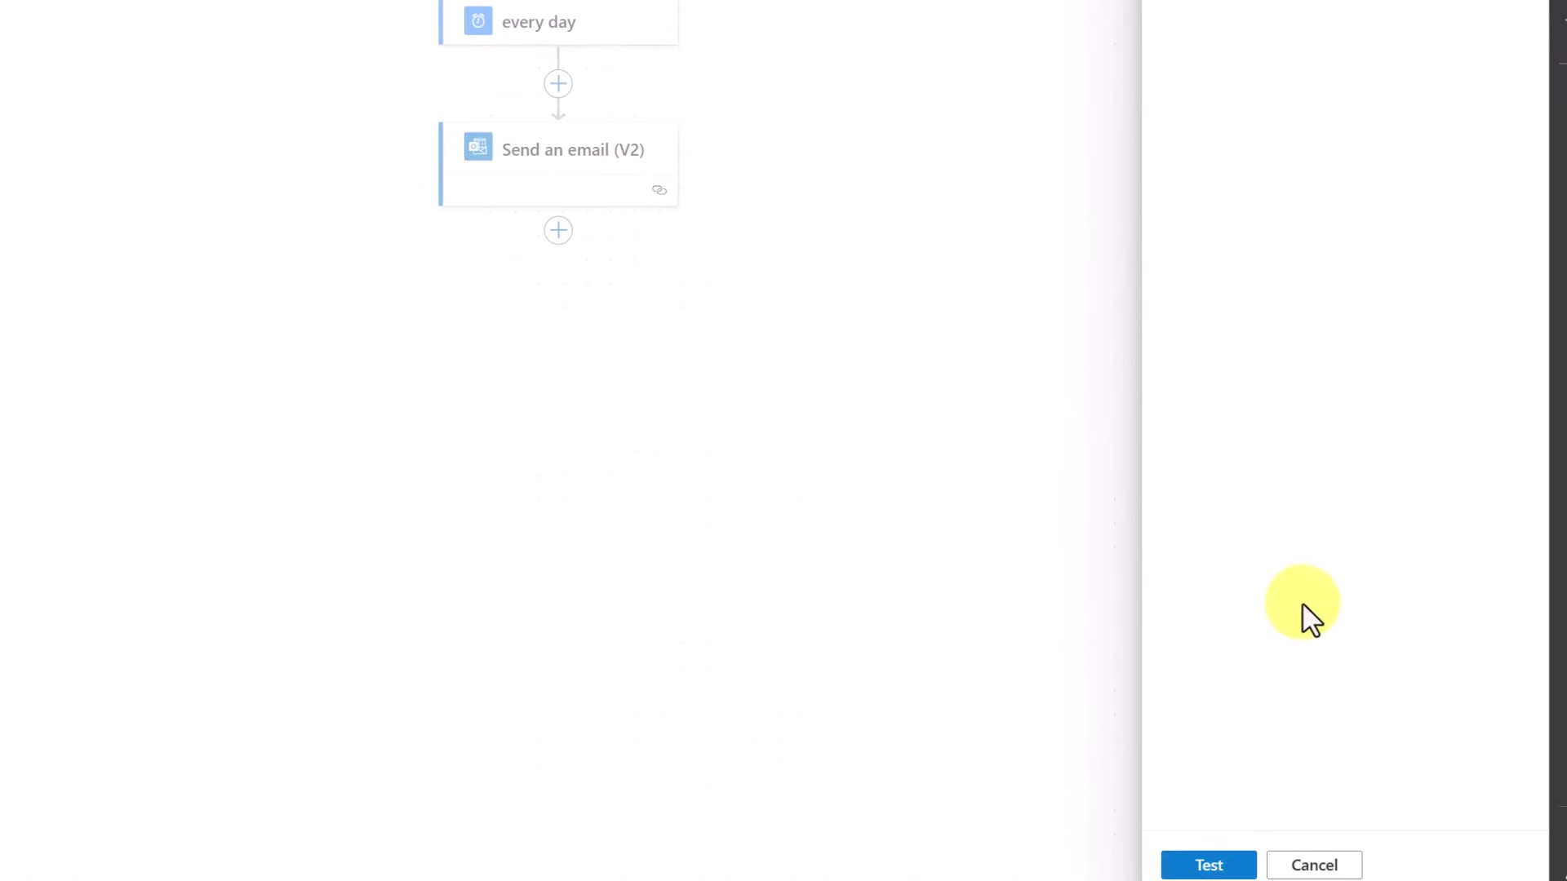
pyautogui.click(1216, 865)
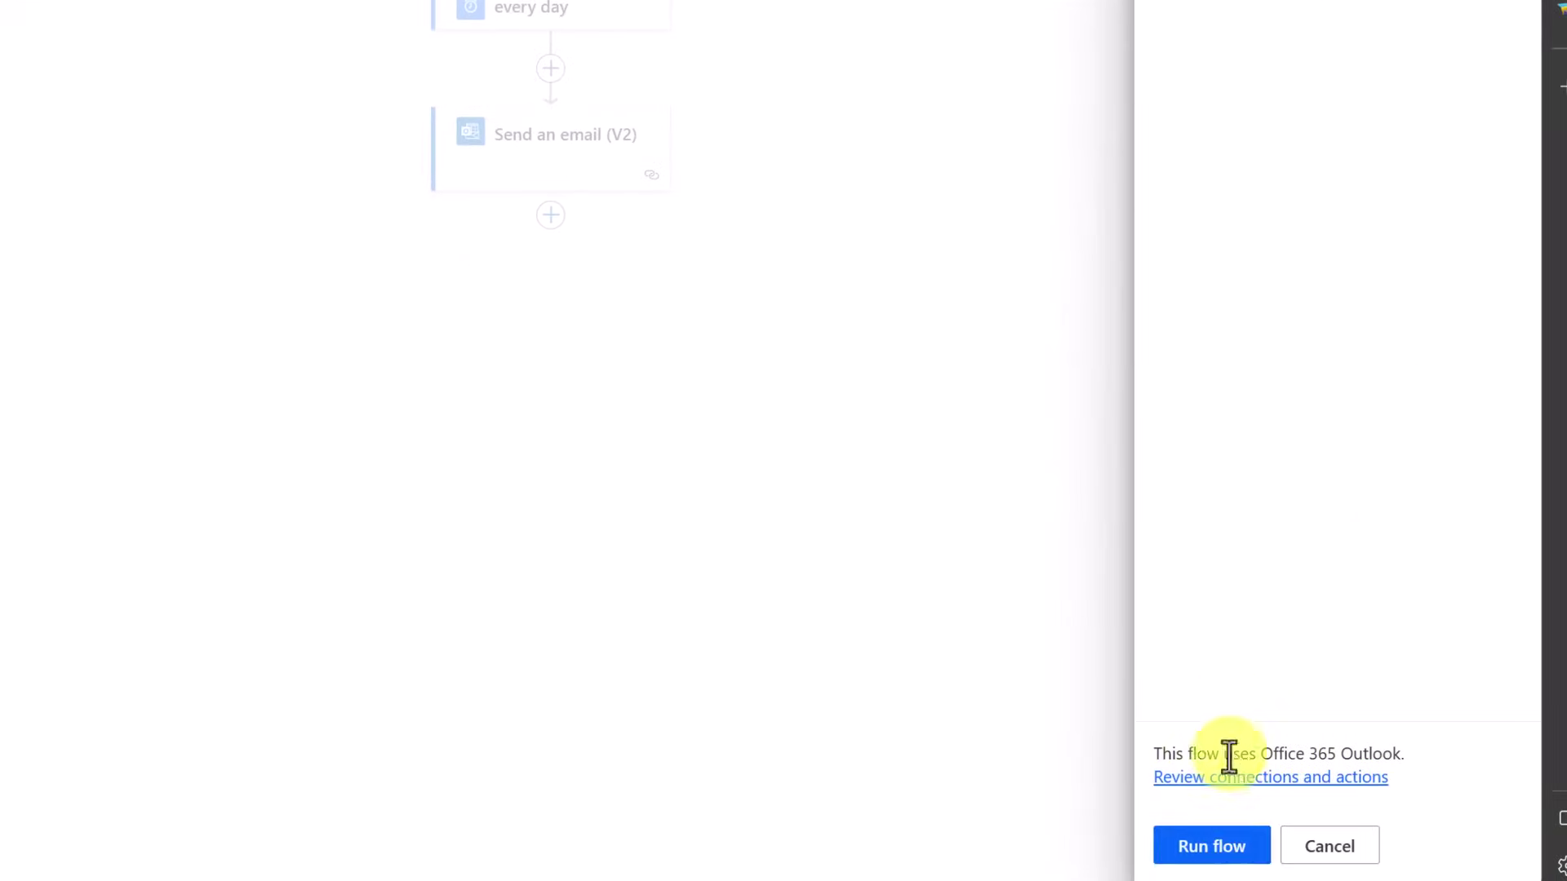
pyautogui.click(1224, 859)
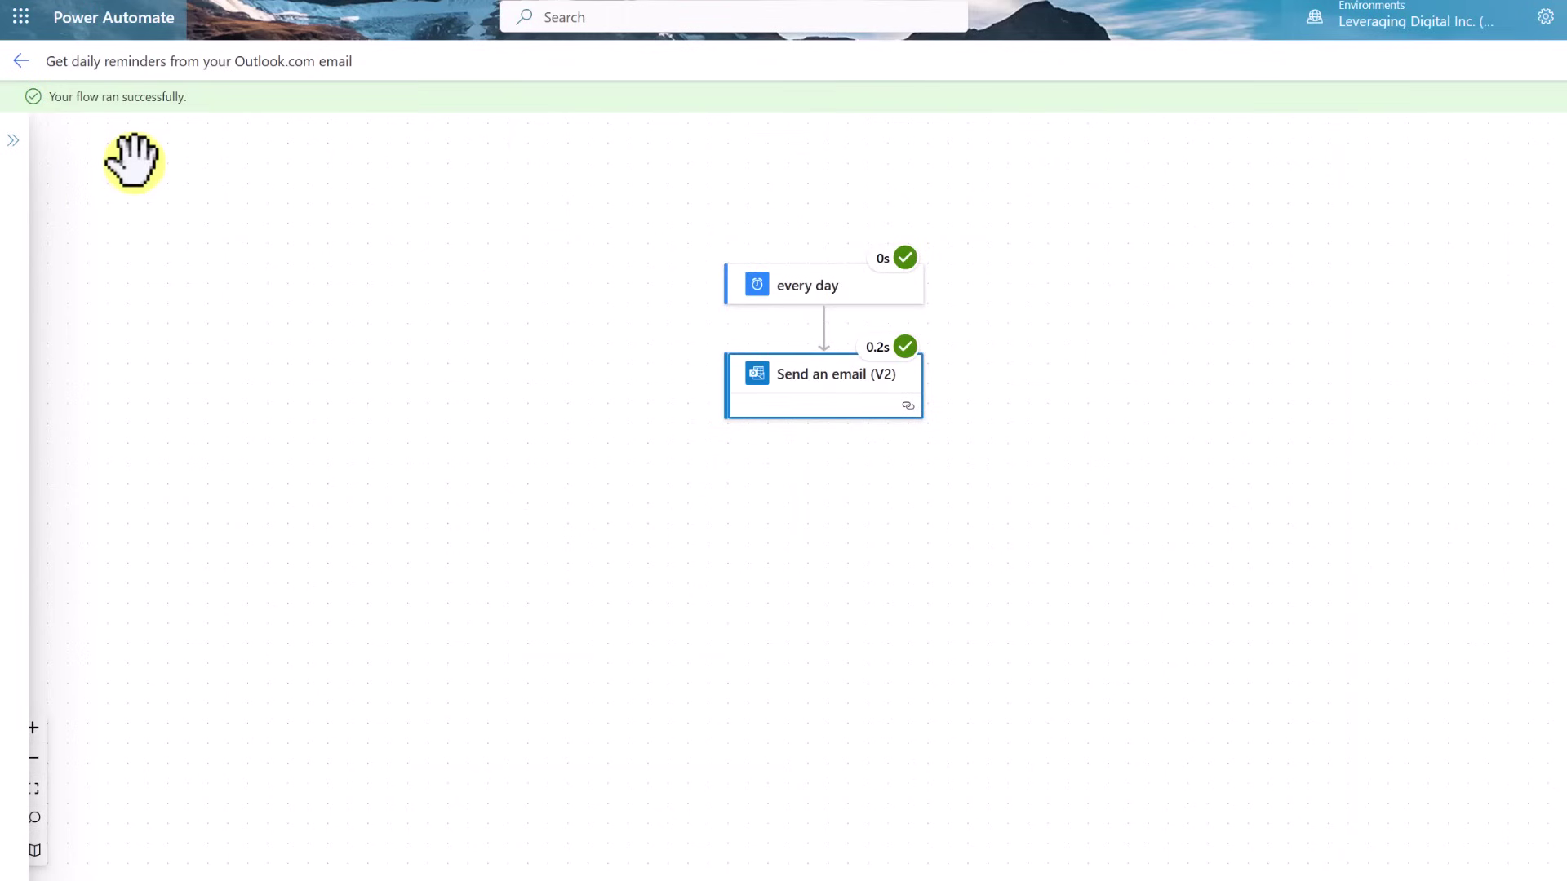
# Leave the designer and open the daily reminders flow's details from My flows
pyautogui.click(22, 62)
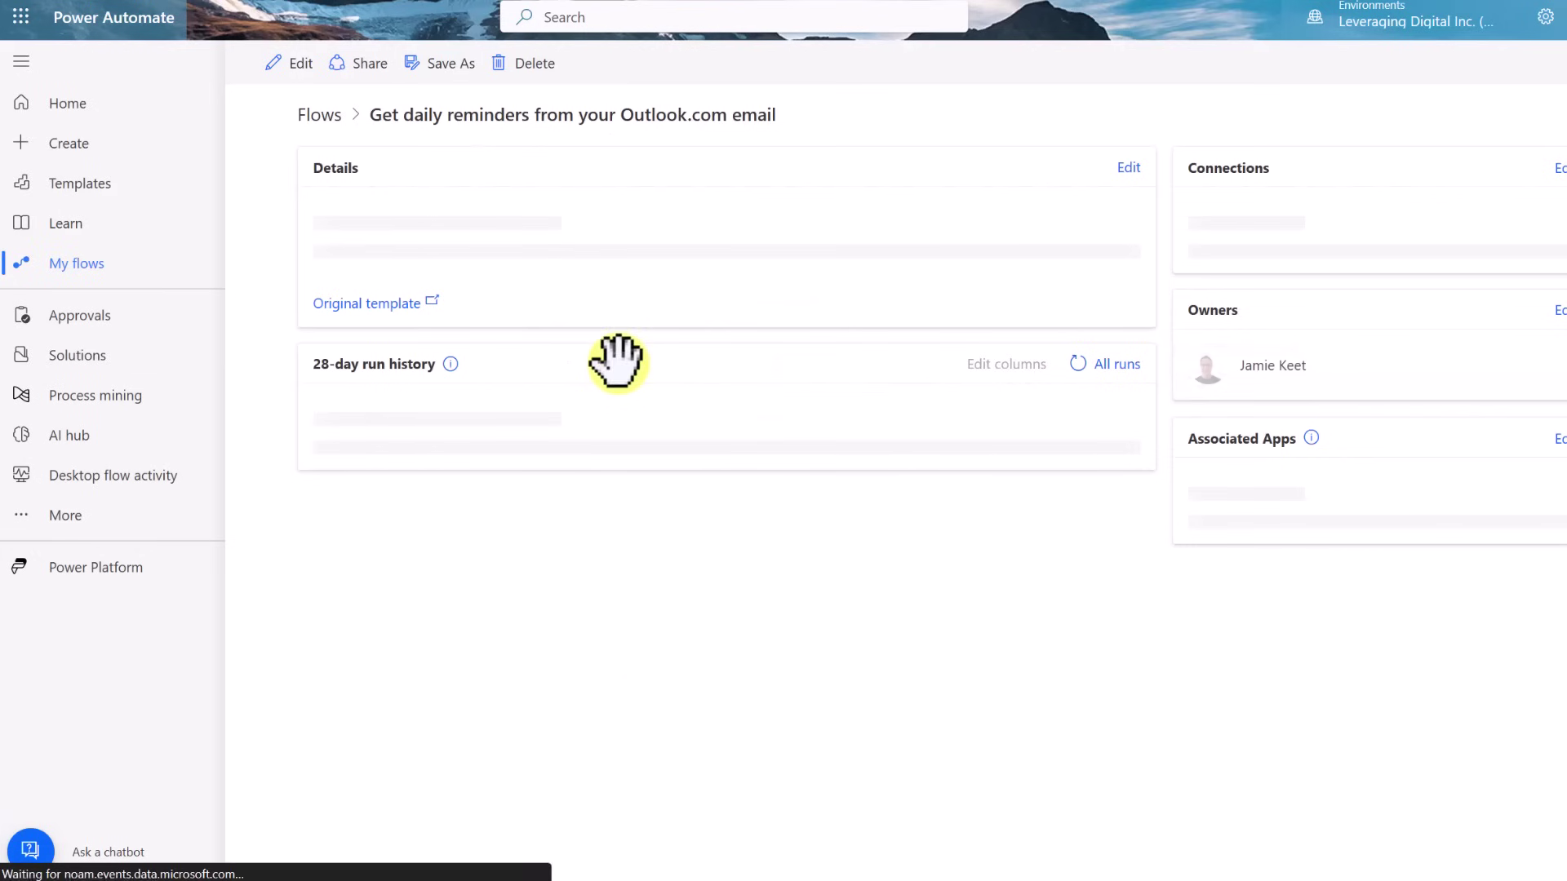
pyautogui.click(87, 263)
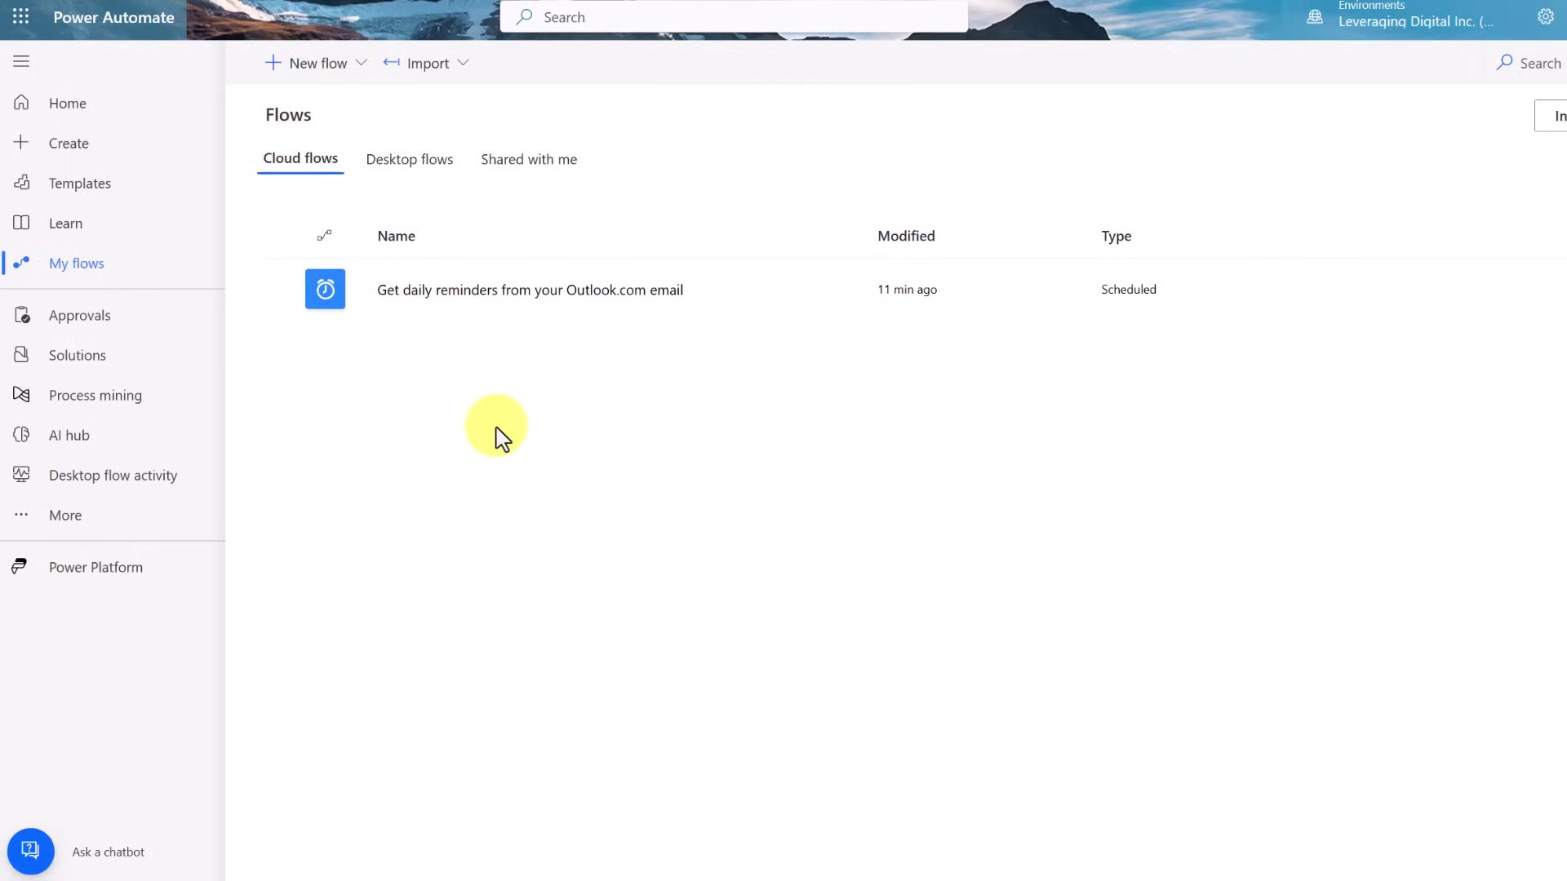
pyautogui.click(495, 291)
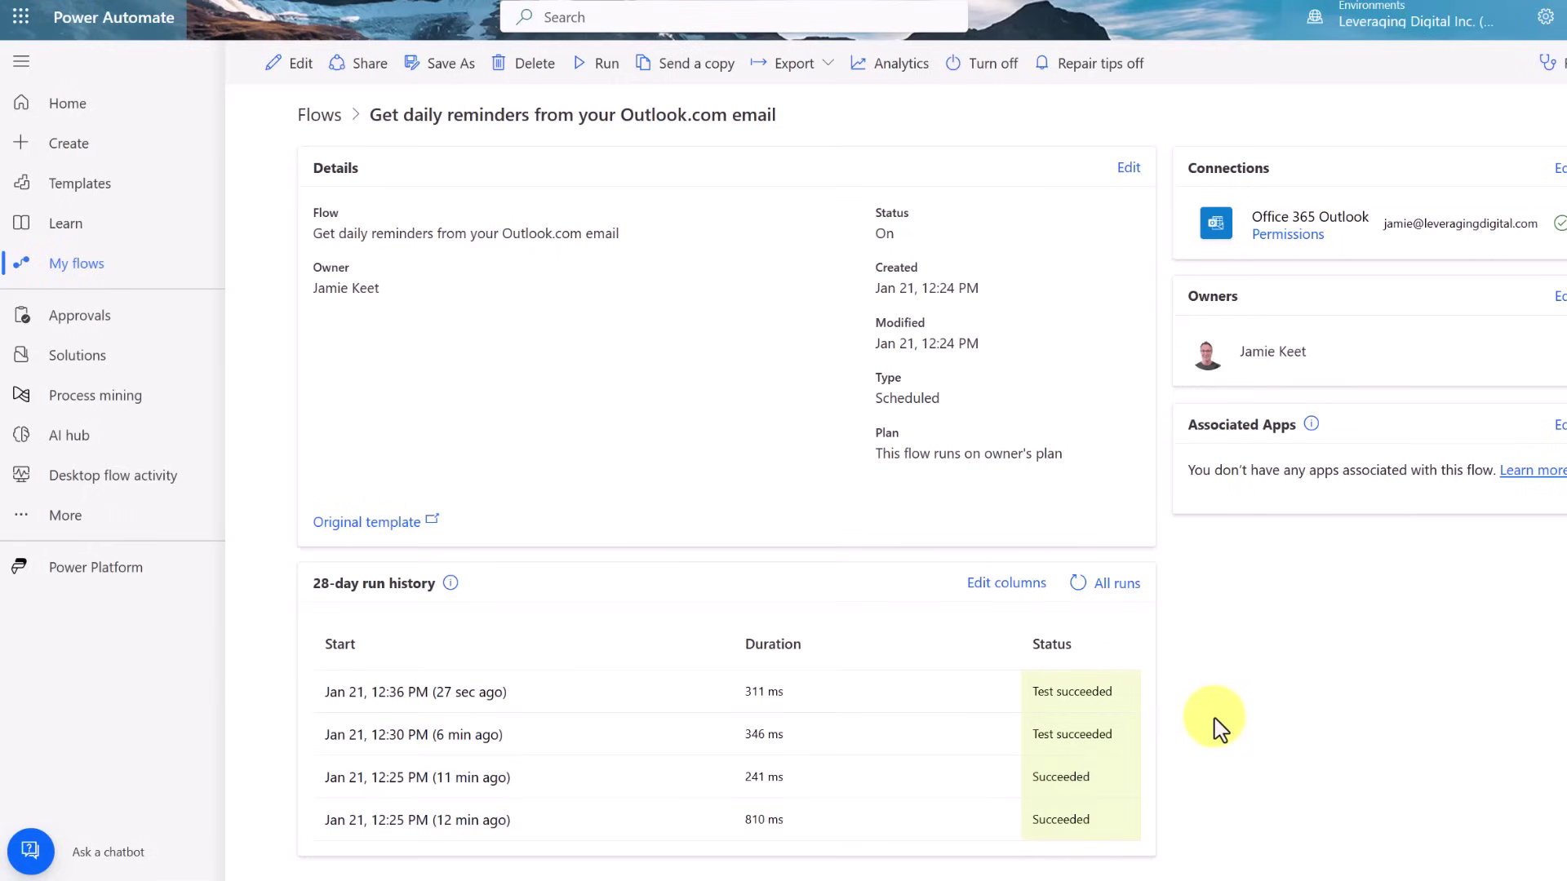
# Return to My flows and open the reminders flow's Run panel, then dismiss it without running
pyautogui.click(100, 273)
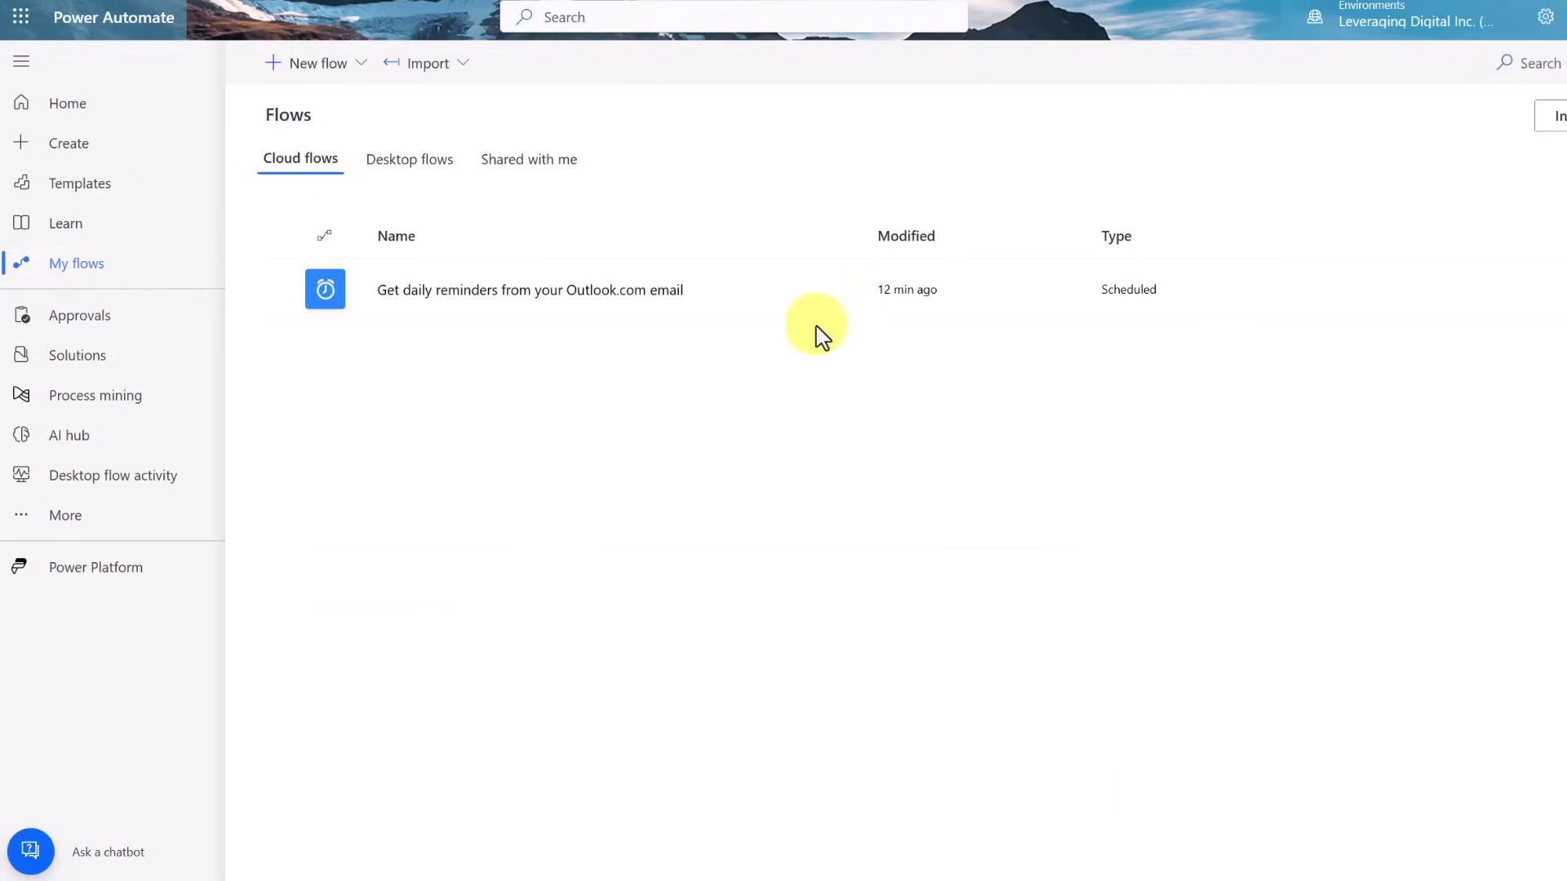
pyautogui.moveTo(745, 306)
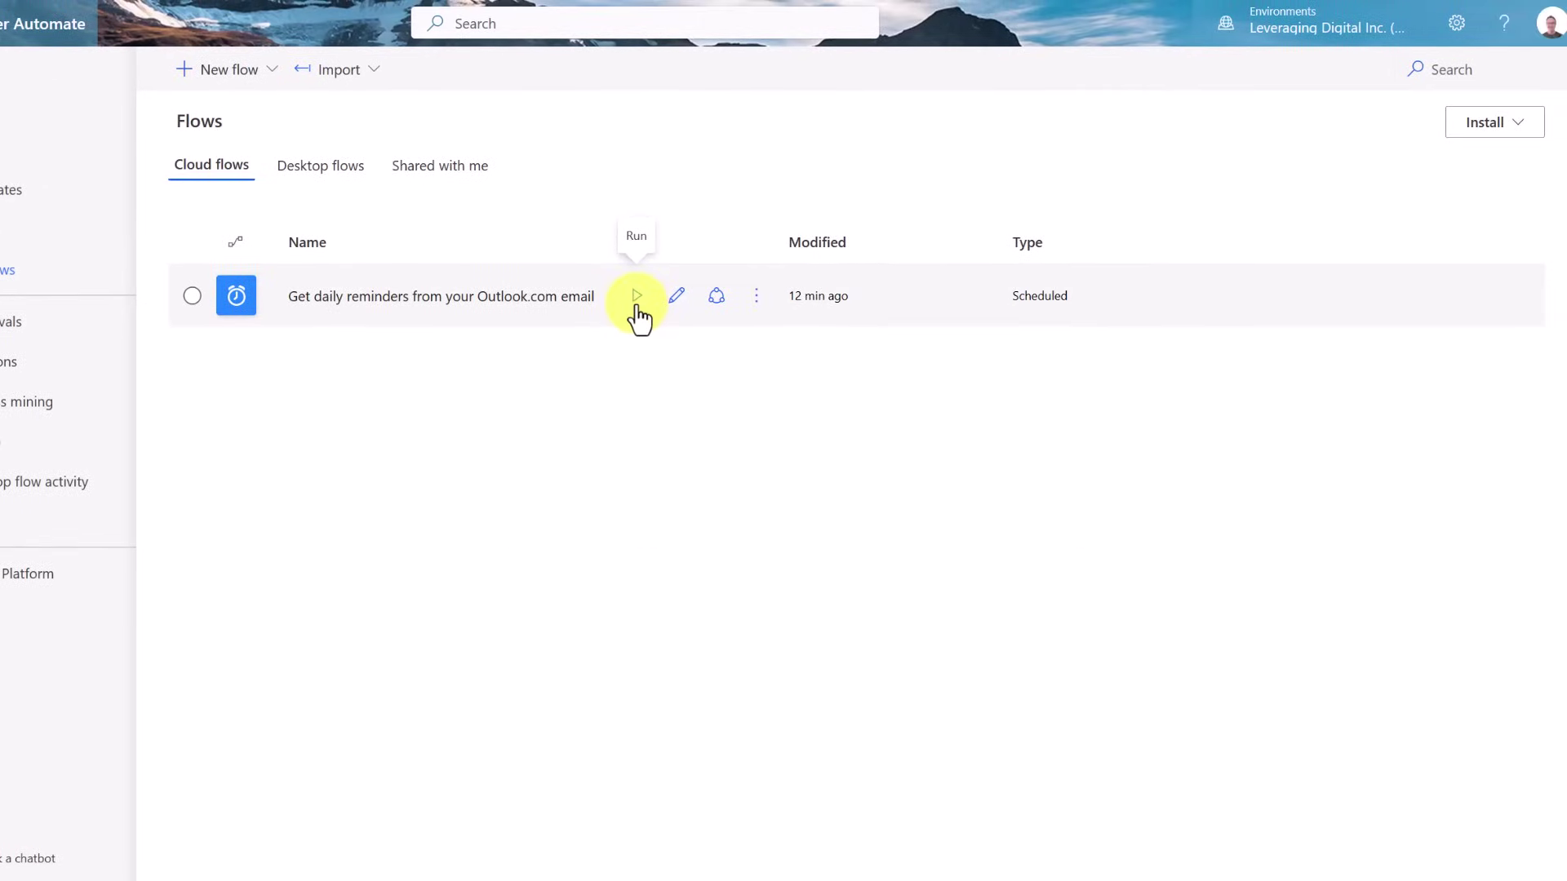
pyautogui.click(637, 296)
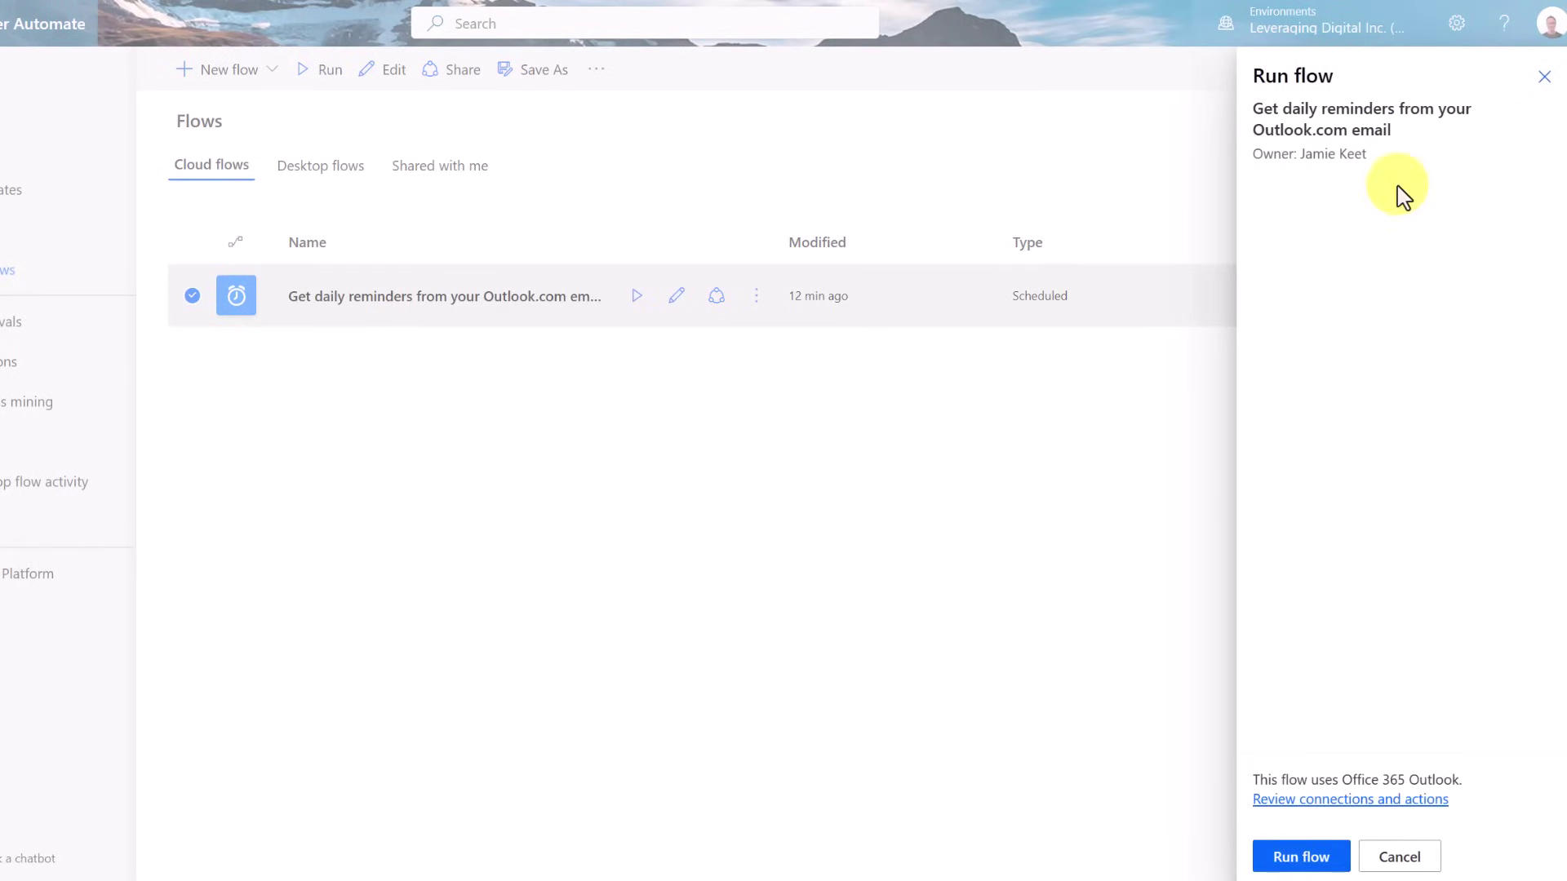
pyautogui.click(1540, 78)
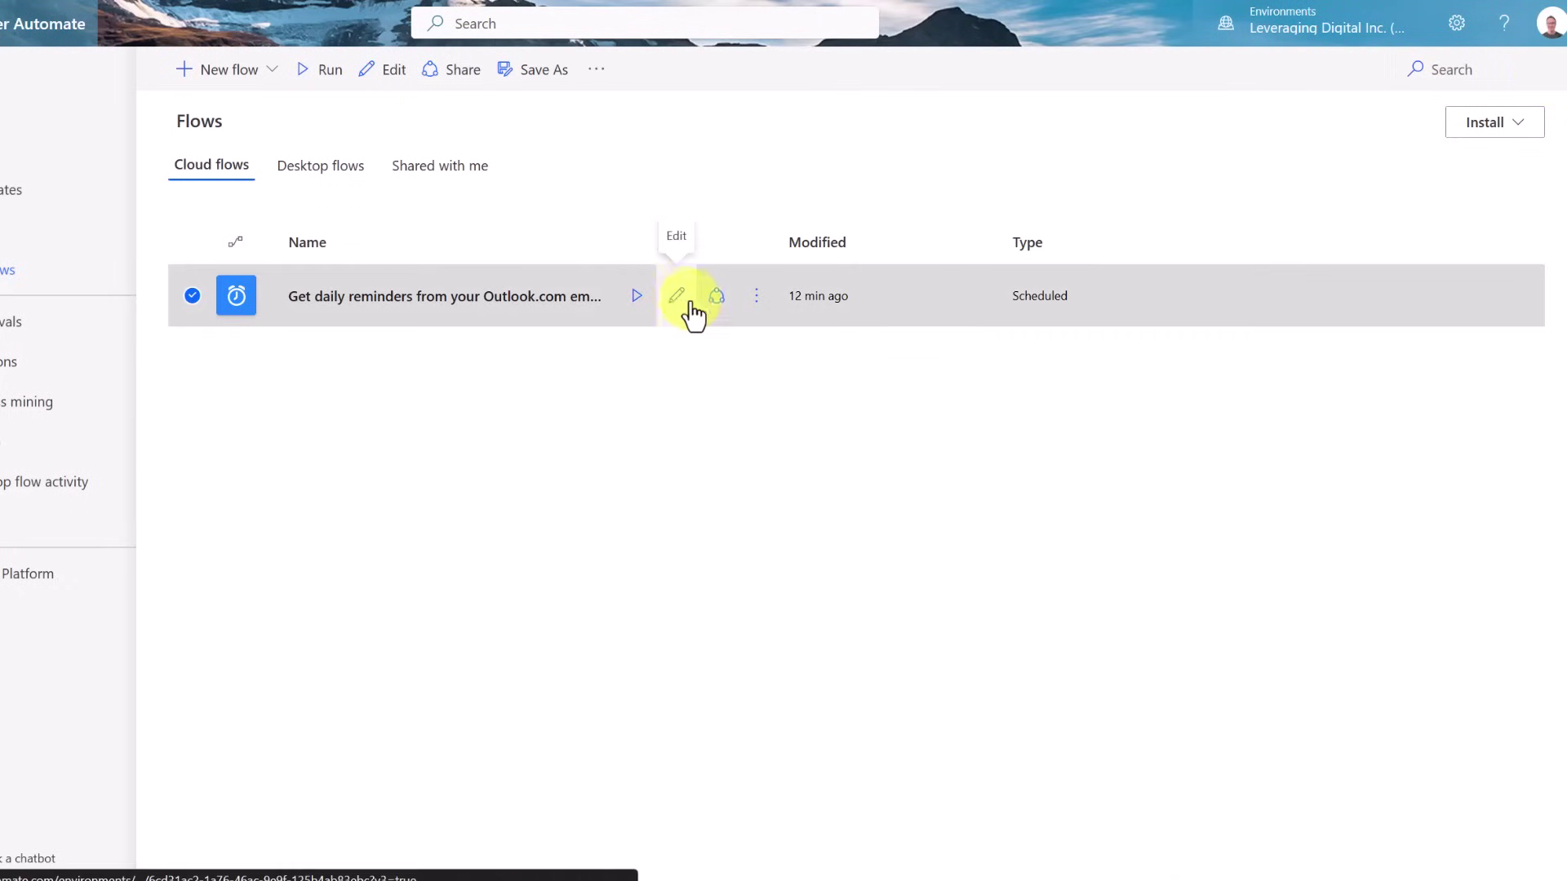
# Check the flow's More commands list, close it, and open the flow for editing
pyautogui.click(757, 303)
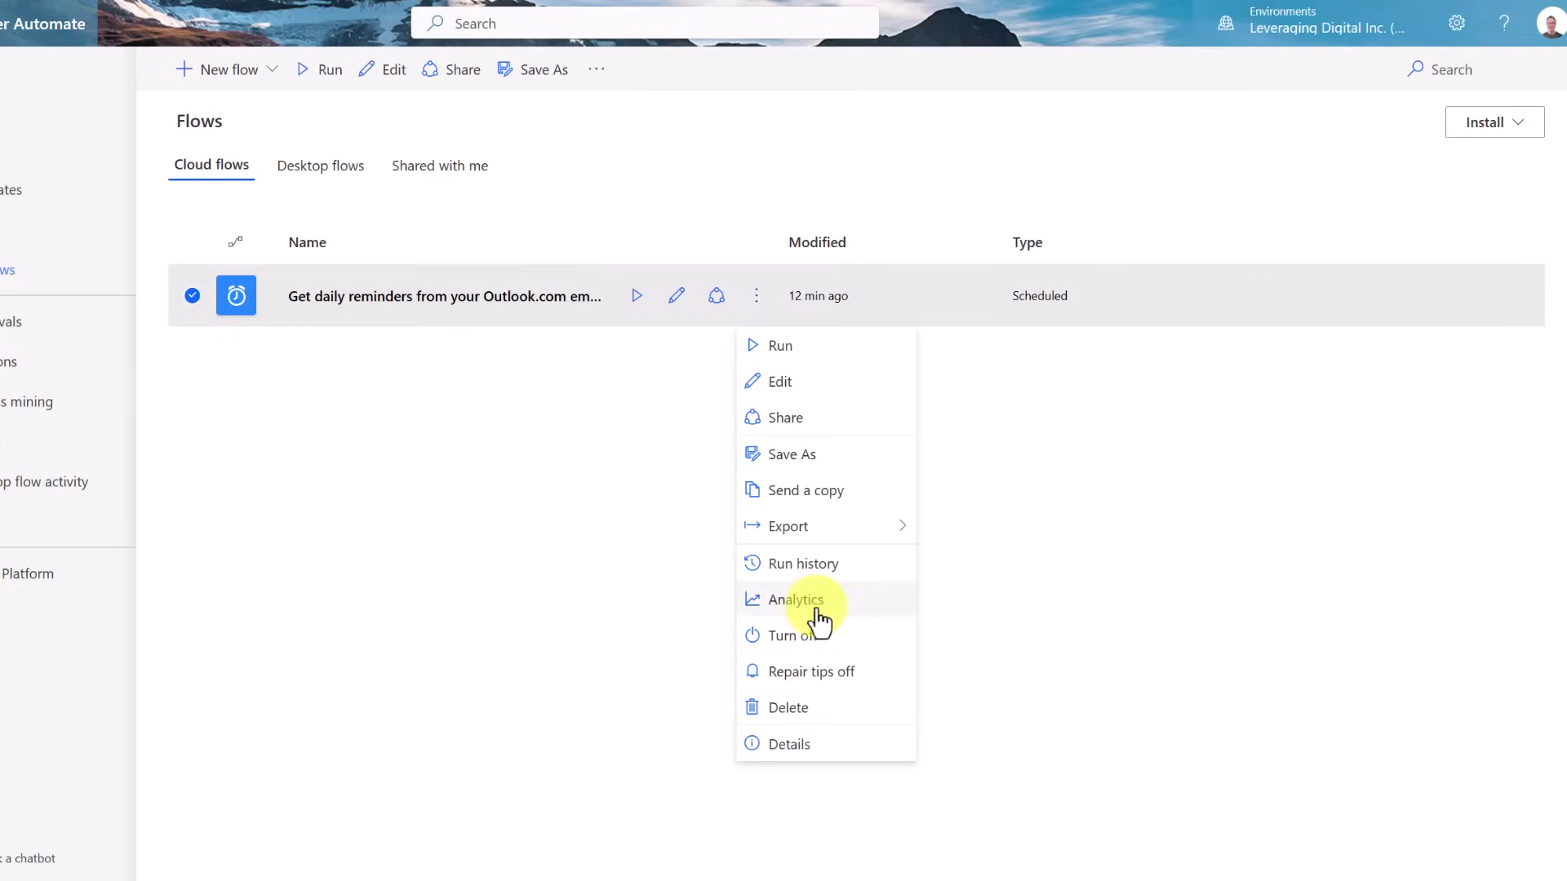
pyautogui.click(633, 360)
pyautogui.click(593, 318)
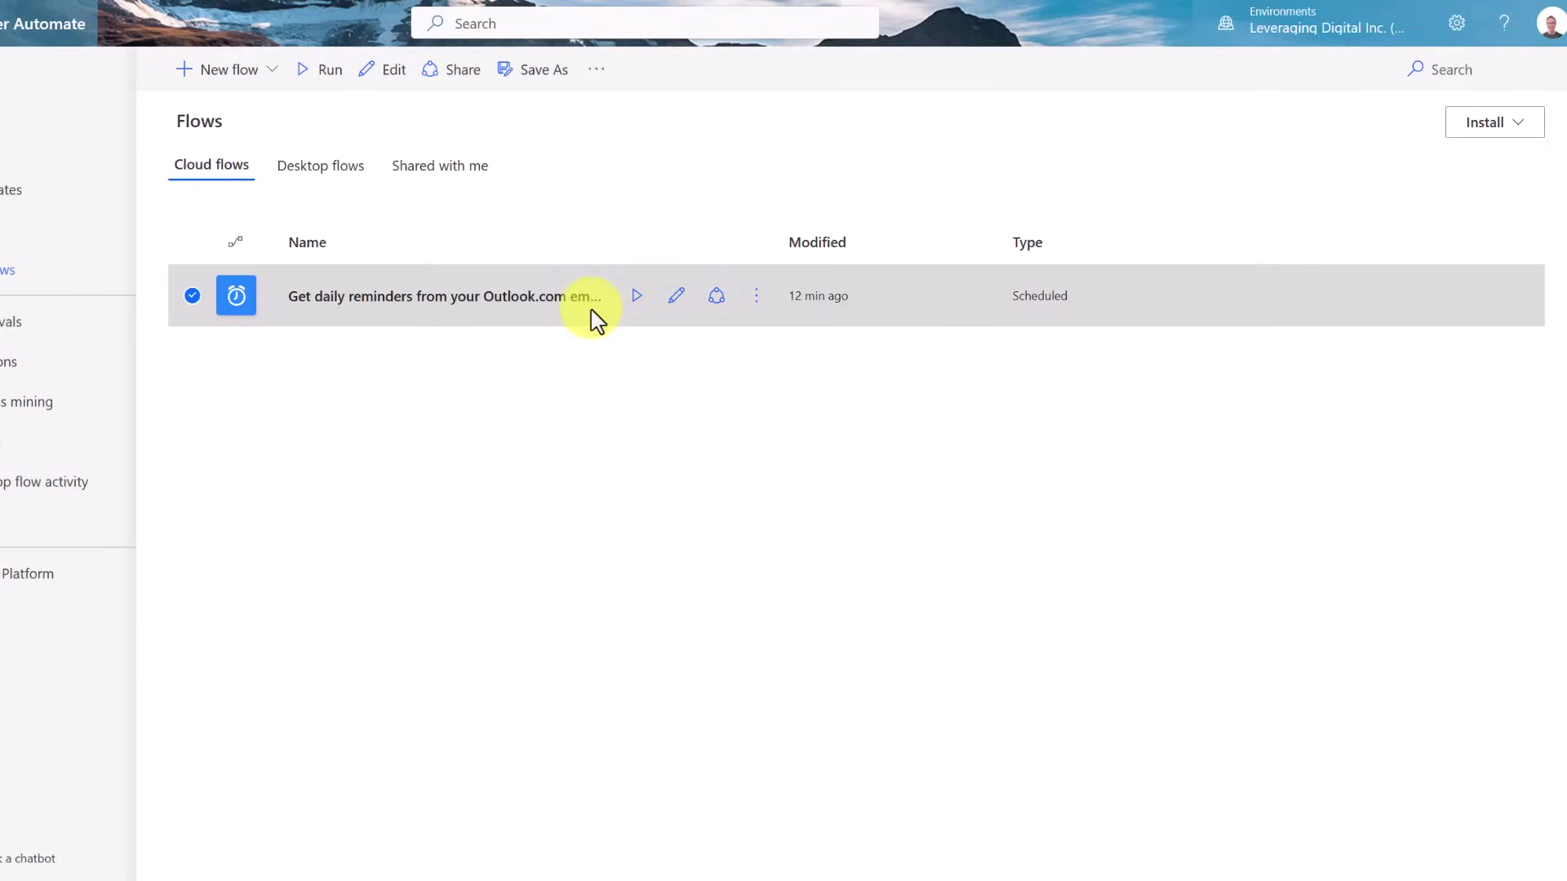
pyautogui.click(681, 307)
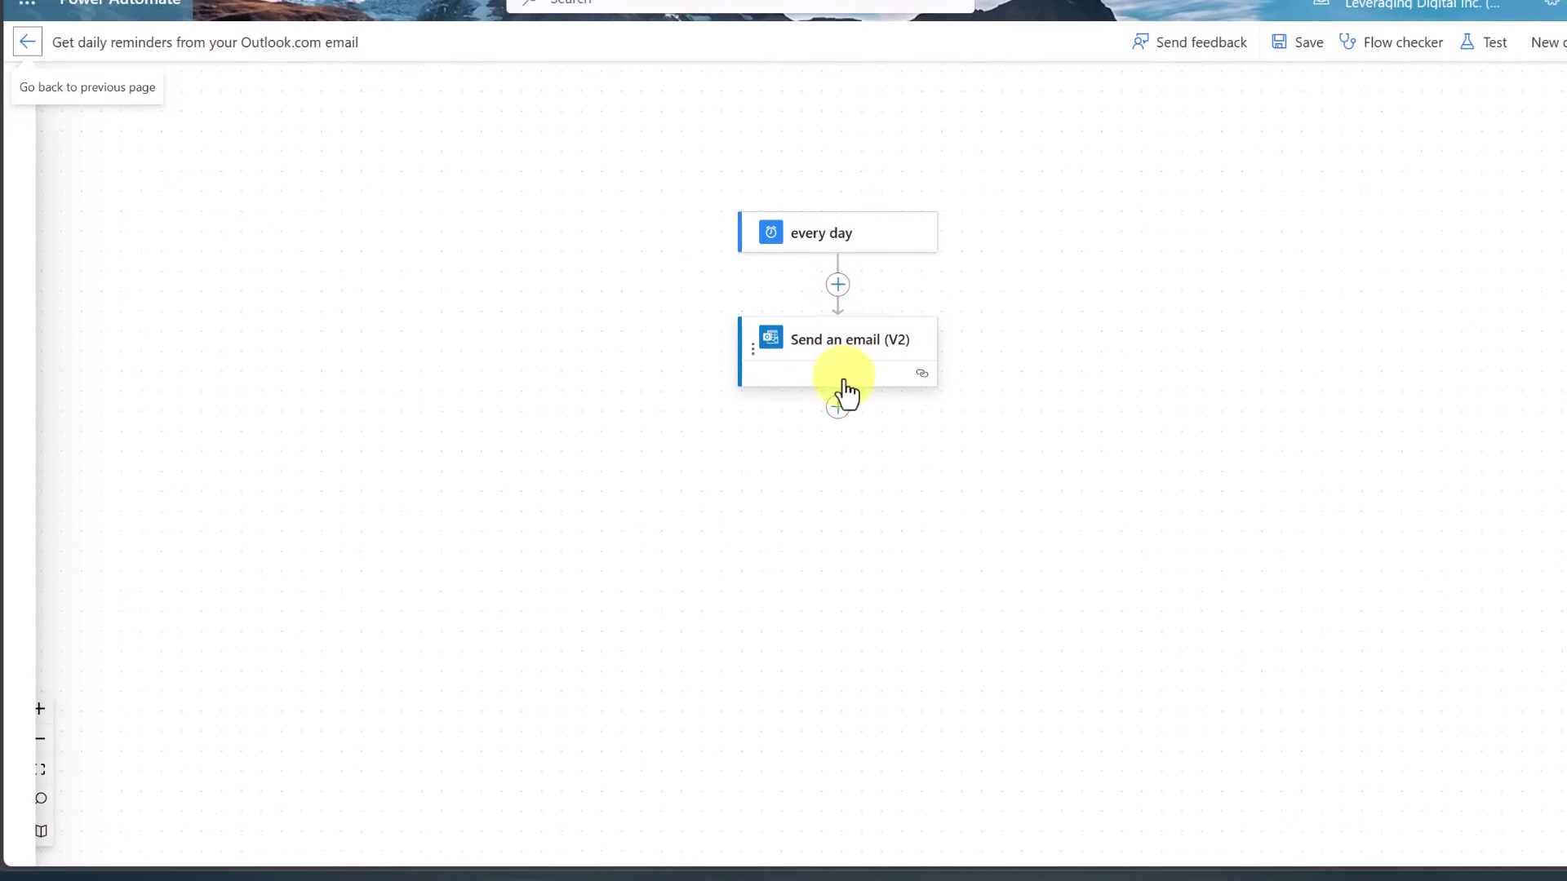
# Browse the connectors offered for a new action after Send an email (V2)
pyautogui.click(838, 411)
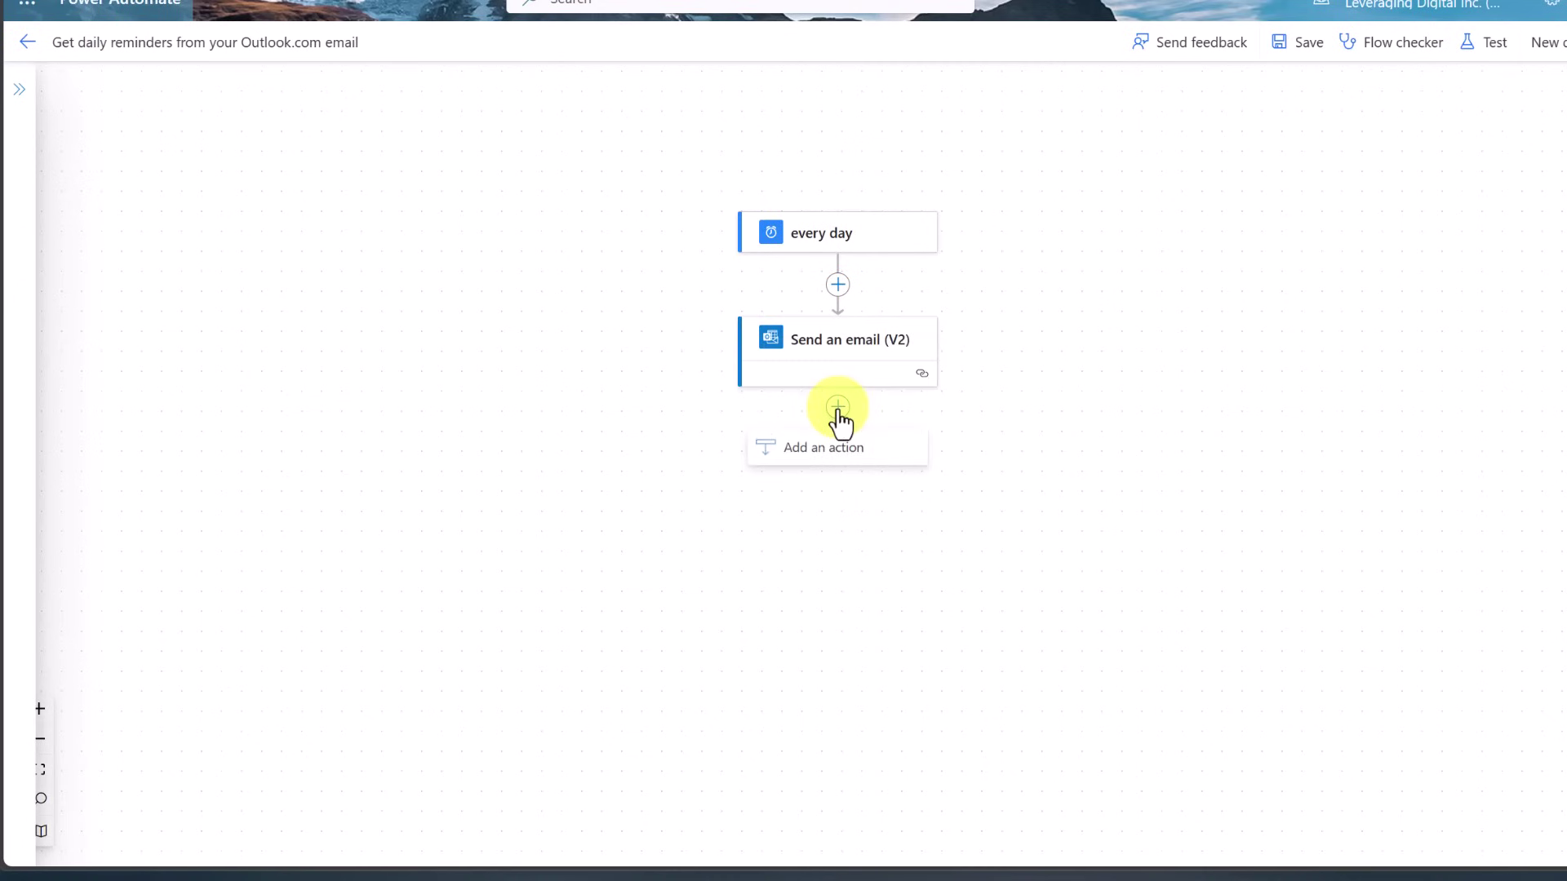
pyautogui.click(855, 456)
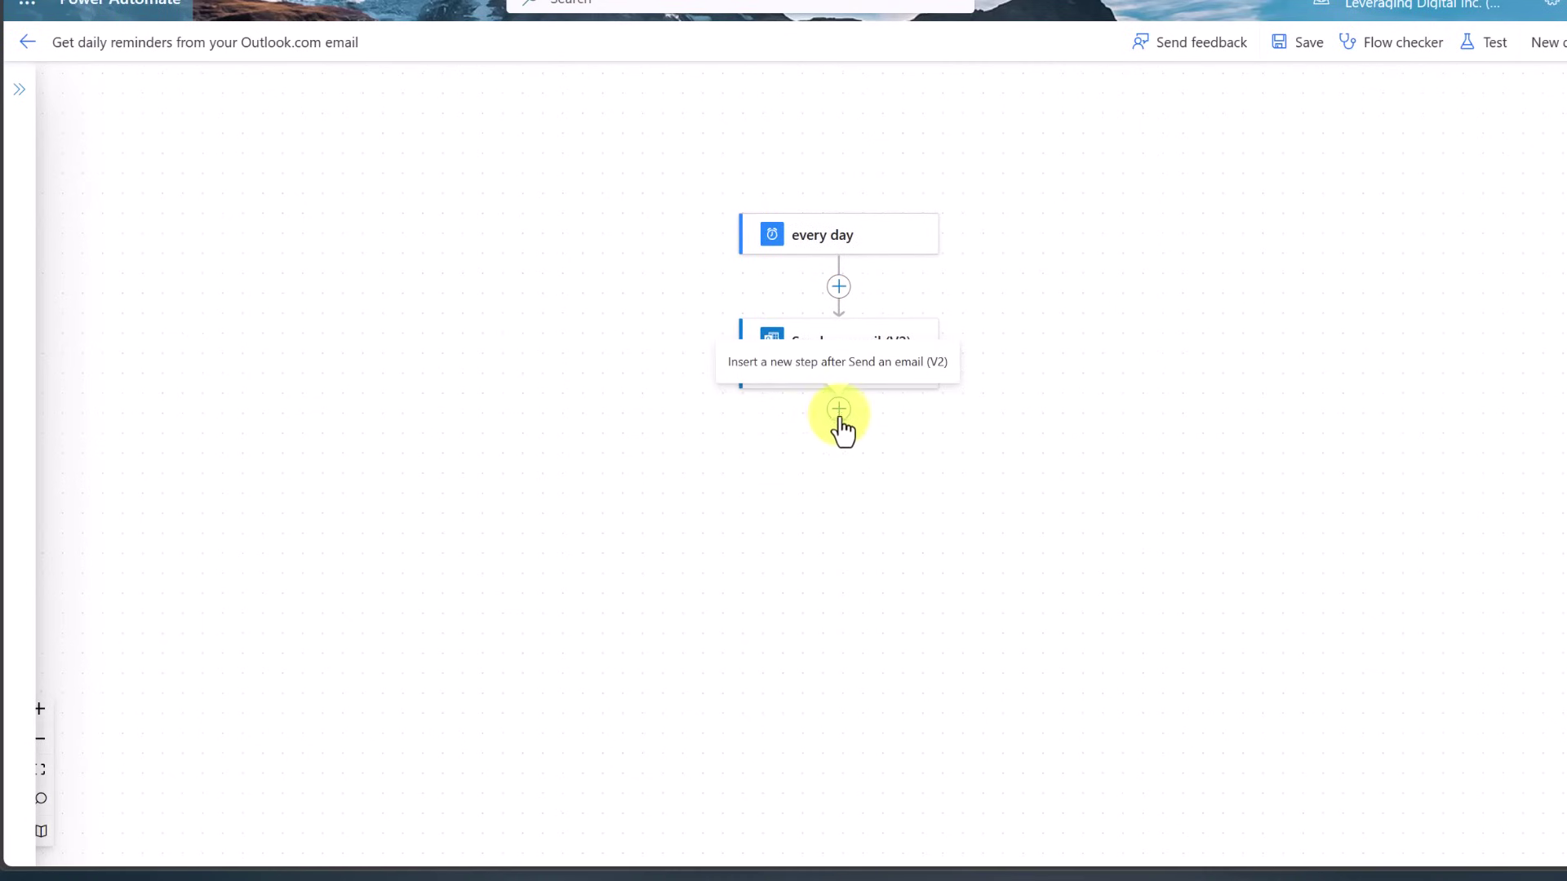
pyautogui.click(839, 409)
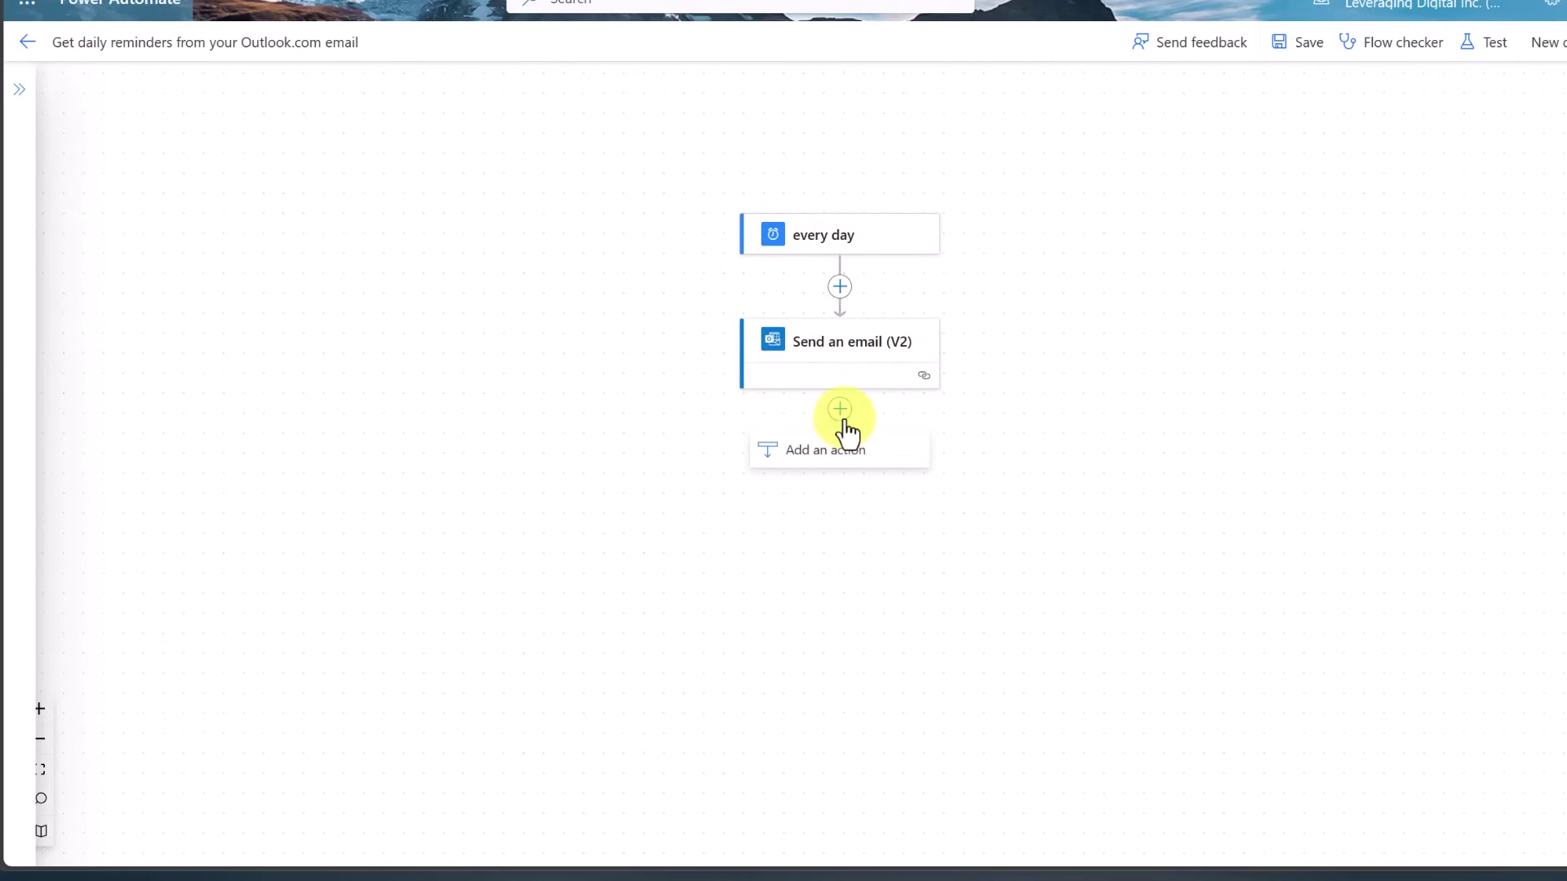
pyautogui.click(840, 451)
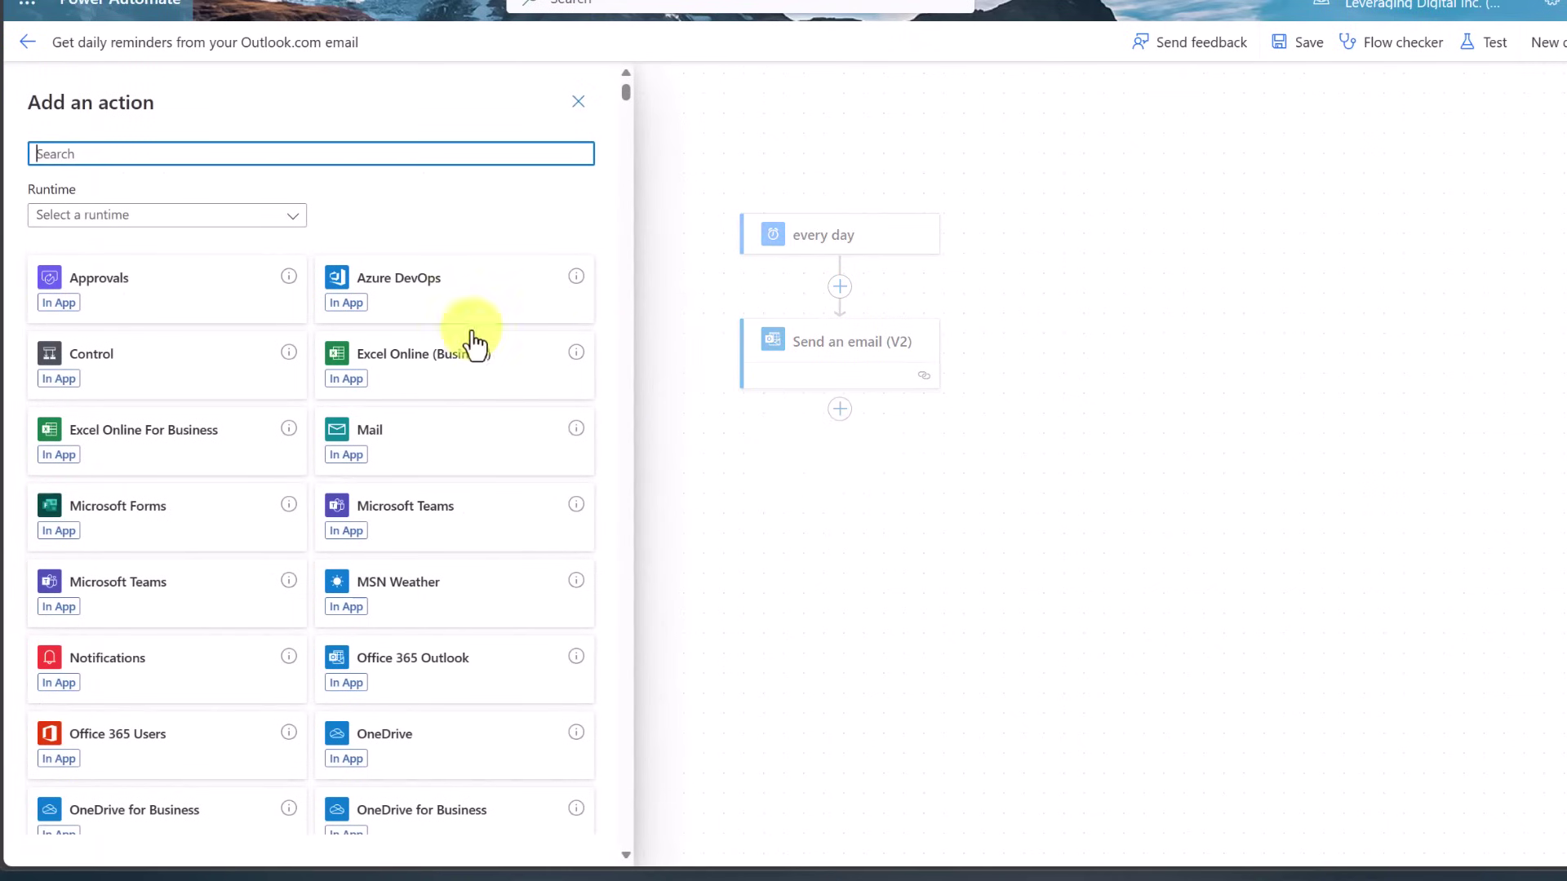
pyautogui.scroll(-4, 266, 539)
pyautogui.scroll(-5, 270, 547)
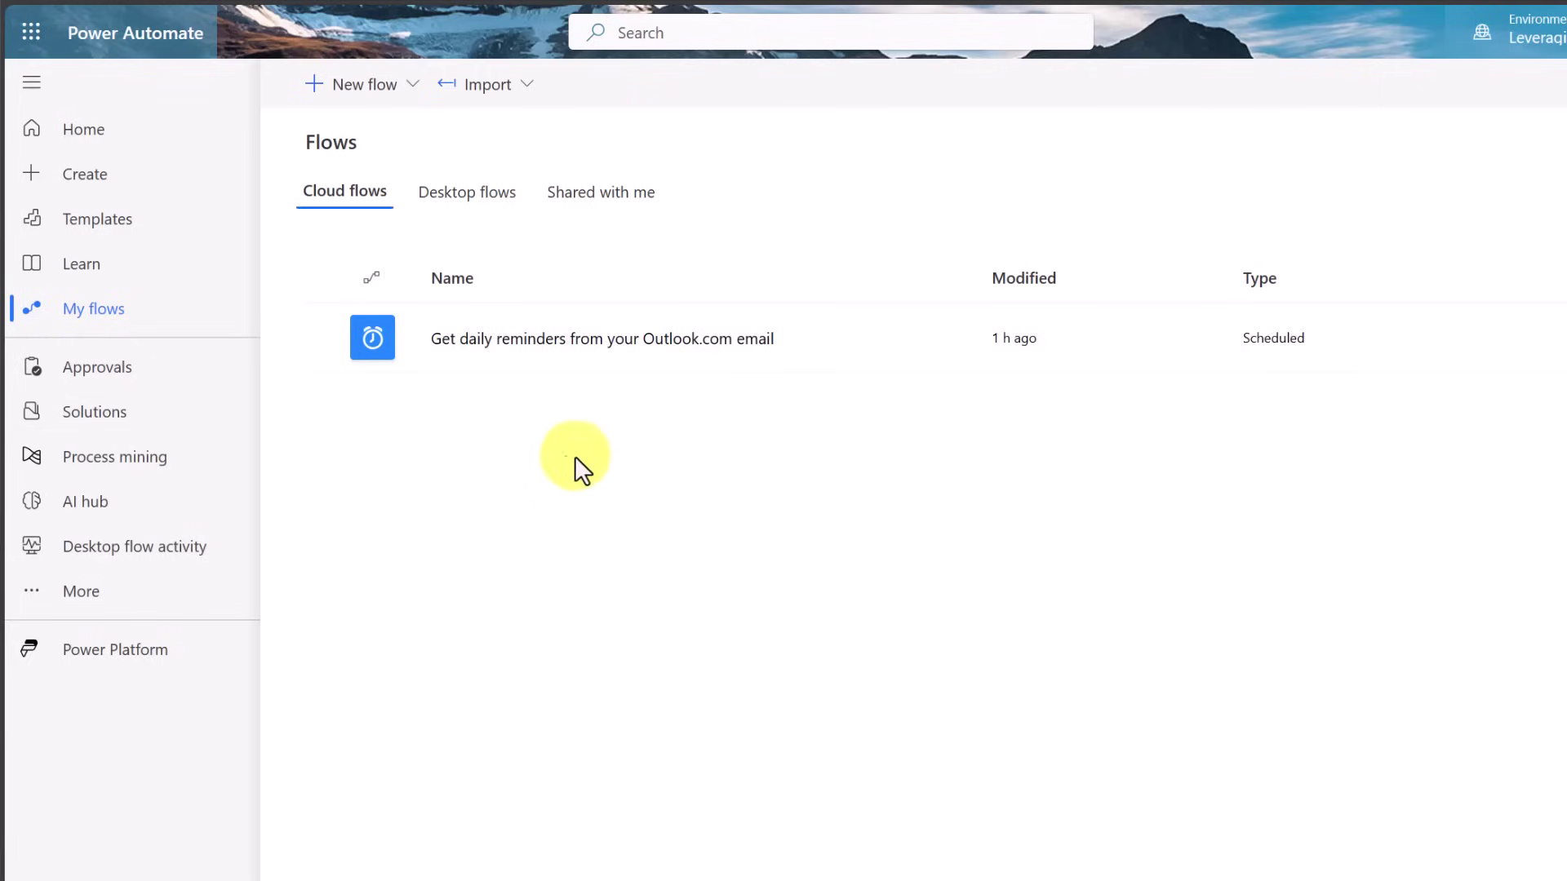
# From the Create page, choose the Automated cloud flow option
pyautogui.click(93, 185)
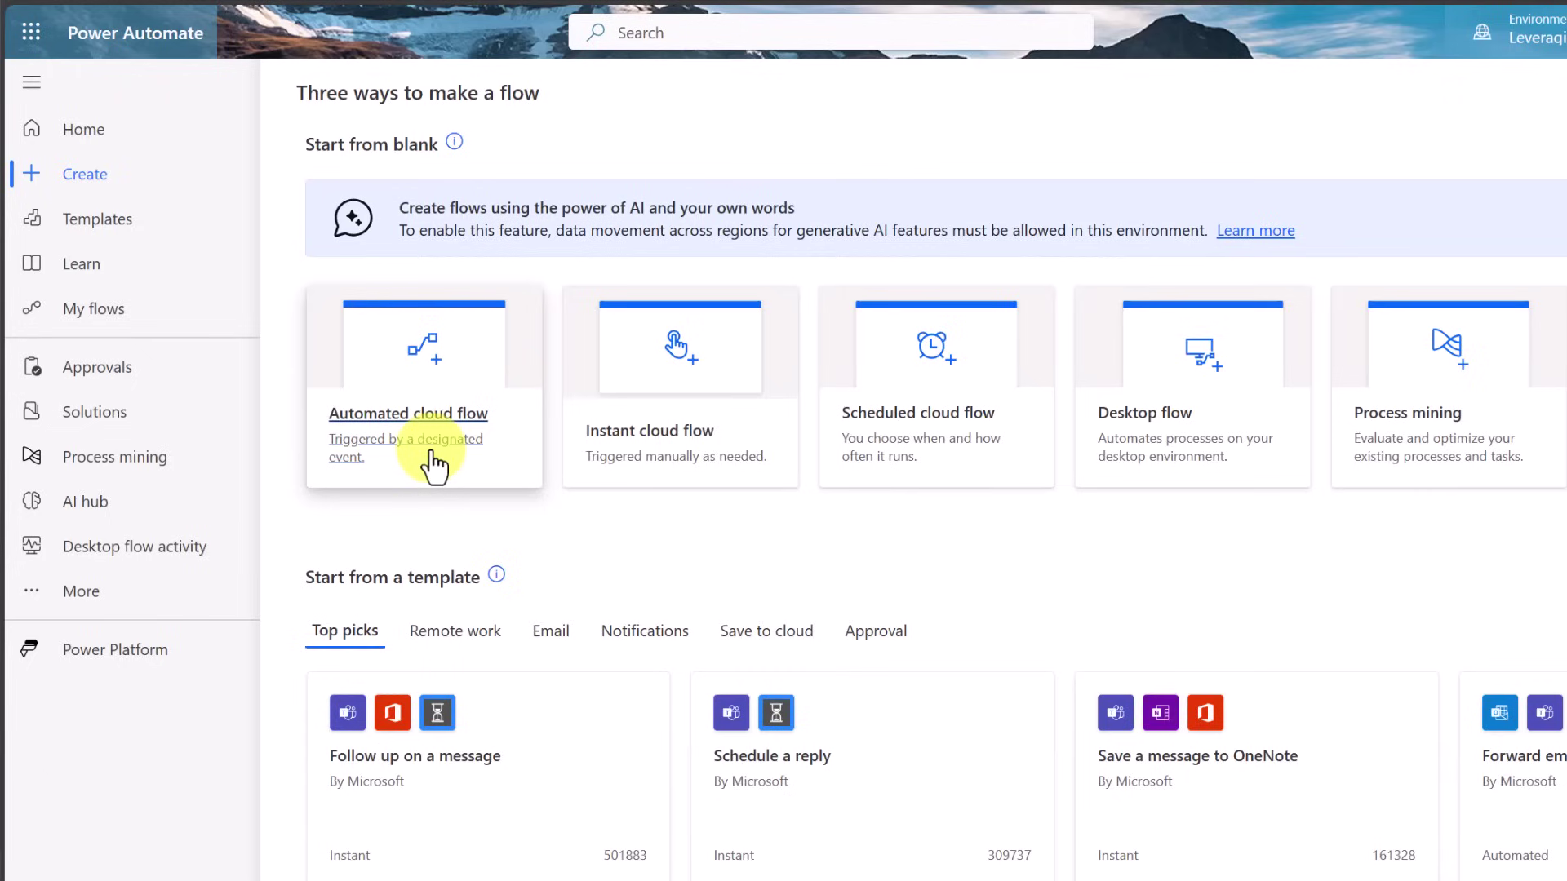
pyautogui.click(506, 398)
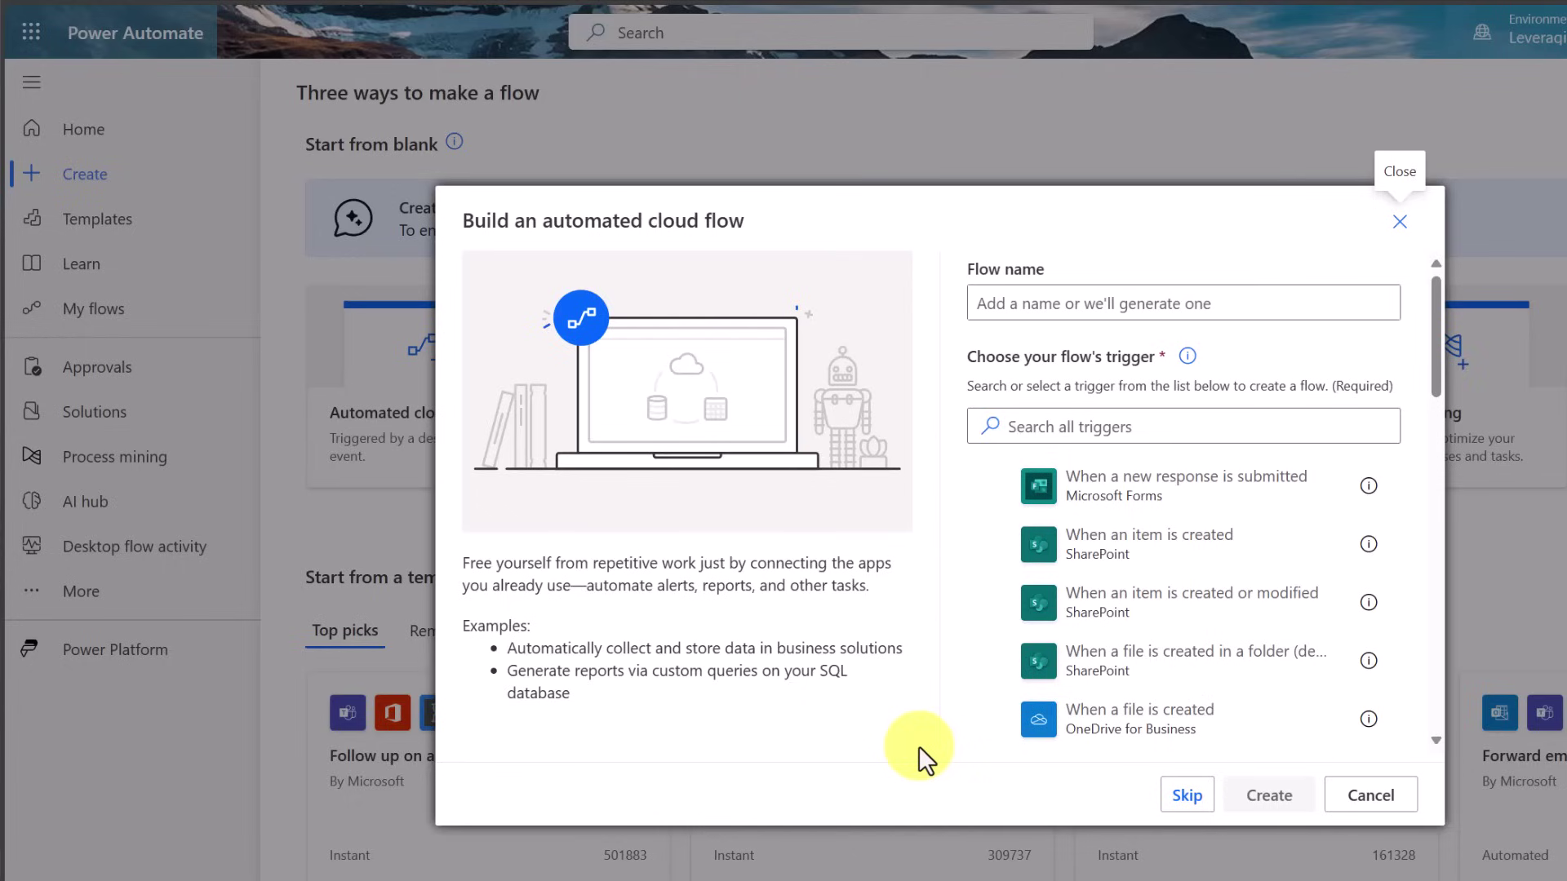
# Create the flow 'YT Search Bitcoin Mining' with the YouTube trigger 'When a new video matches a search'
pyautogui.click(1049, 302)
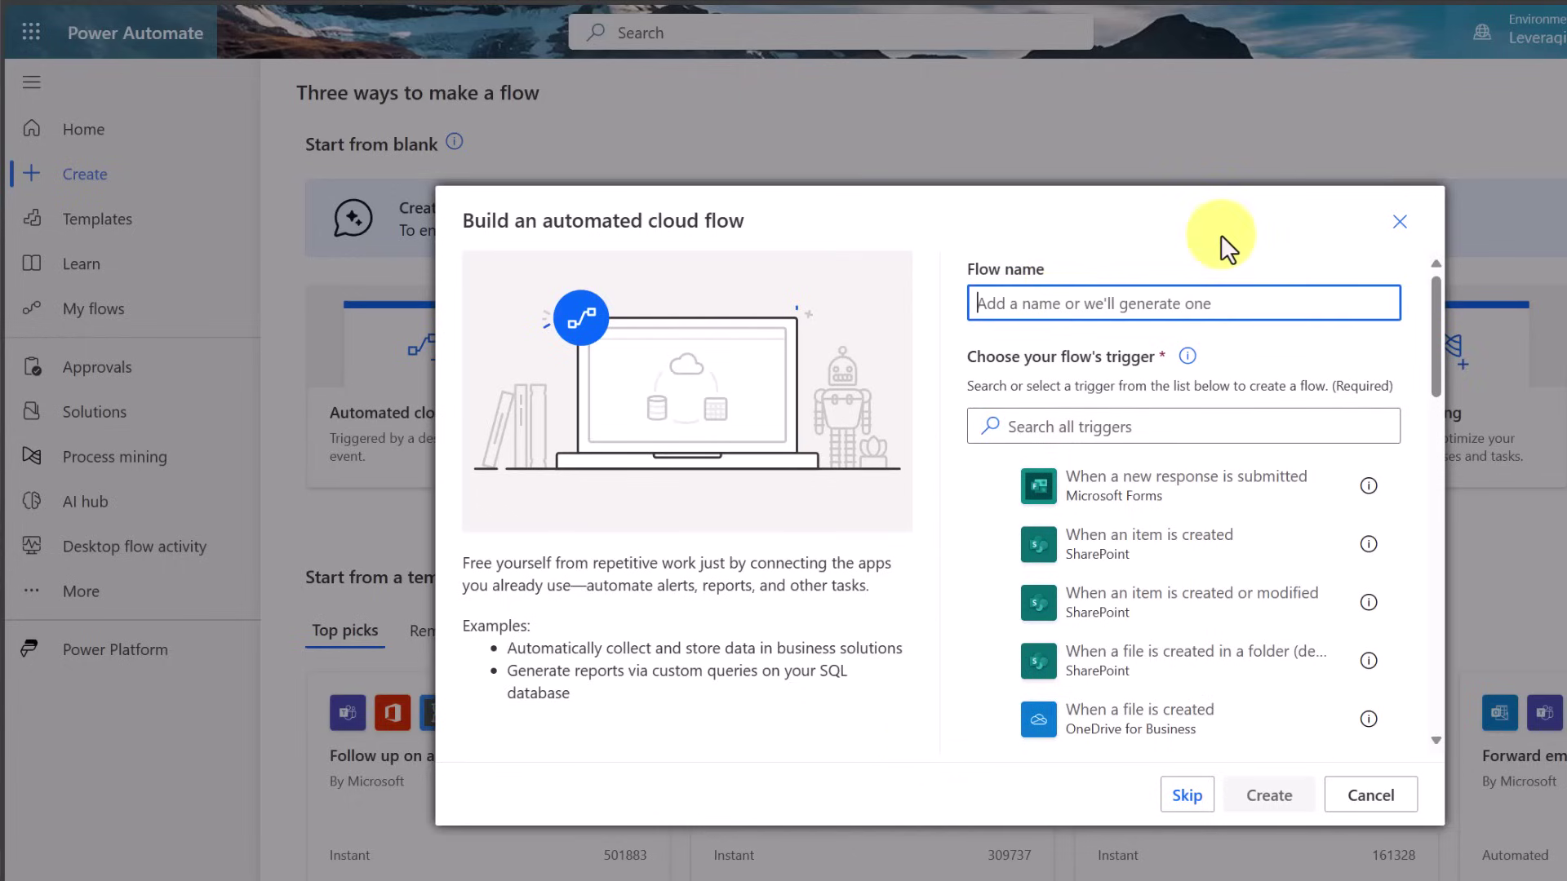
pyautogui.write('YT Search Bitcoin Mining')
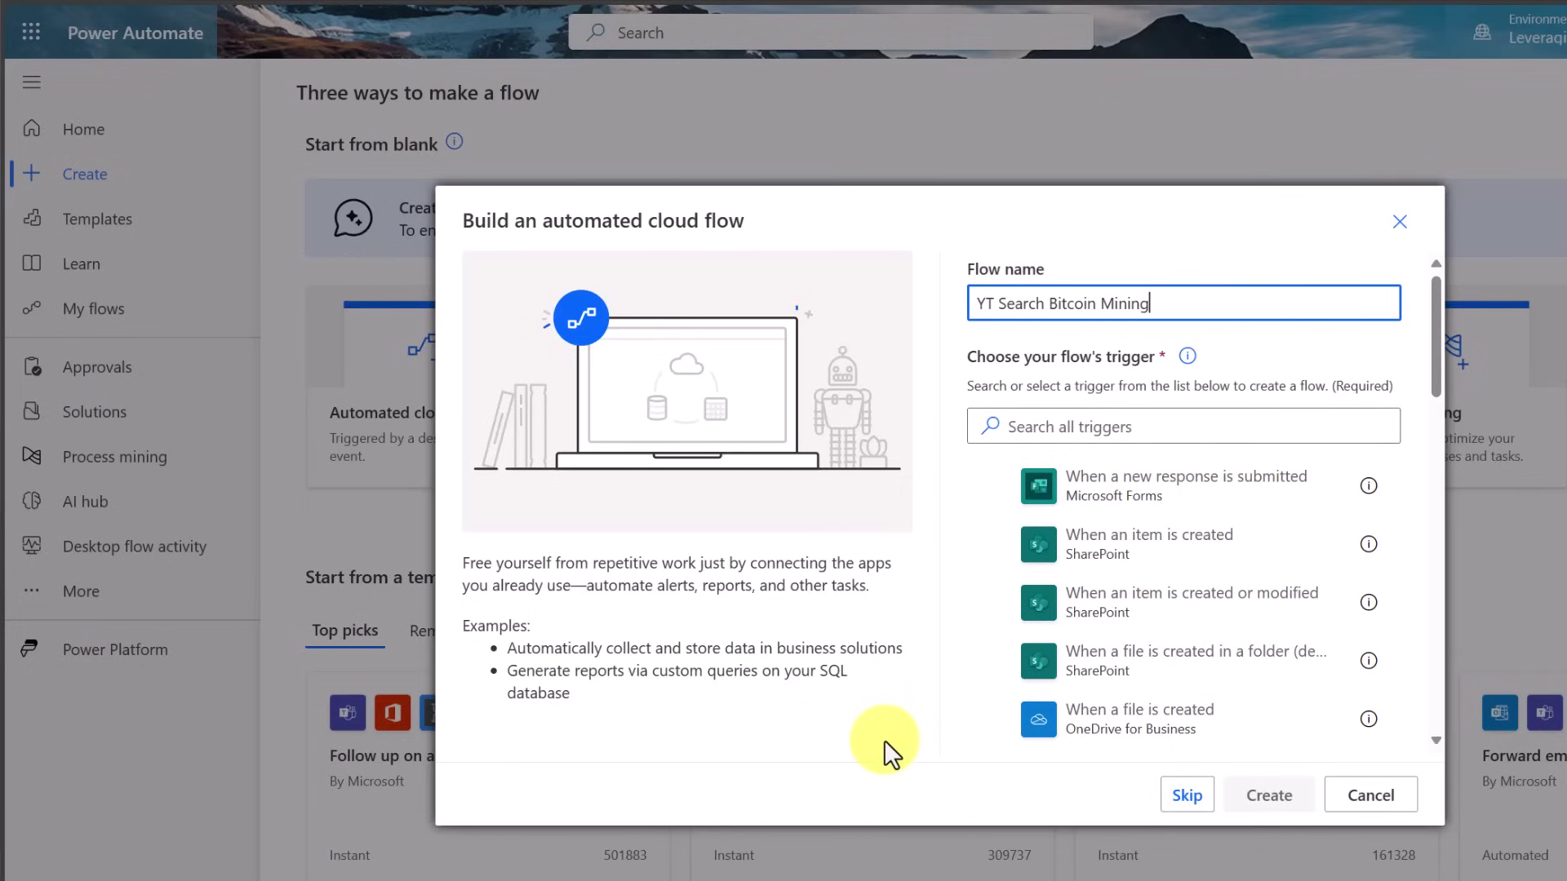
pyautogui.click(1065, 437)
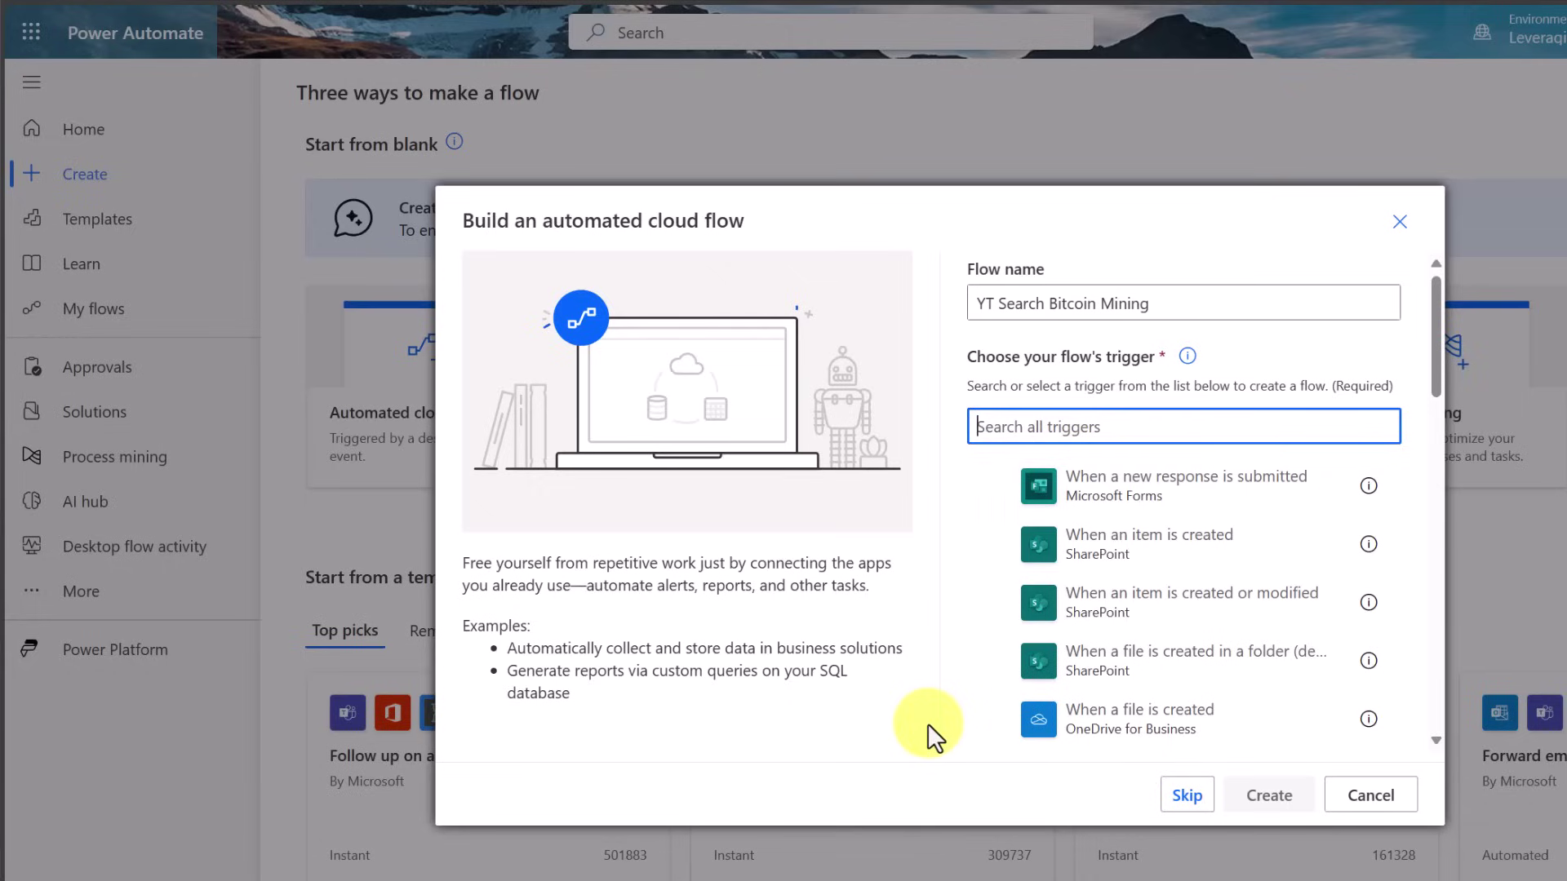
pyautogui.write('youtube')
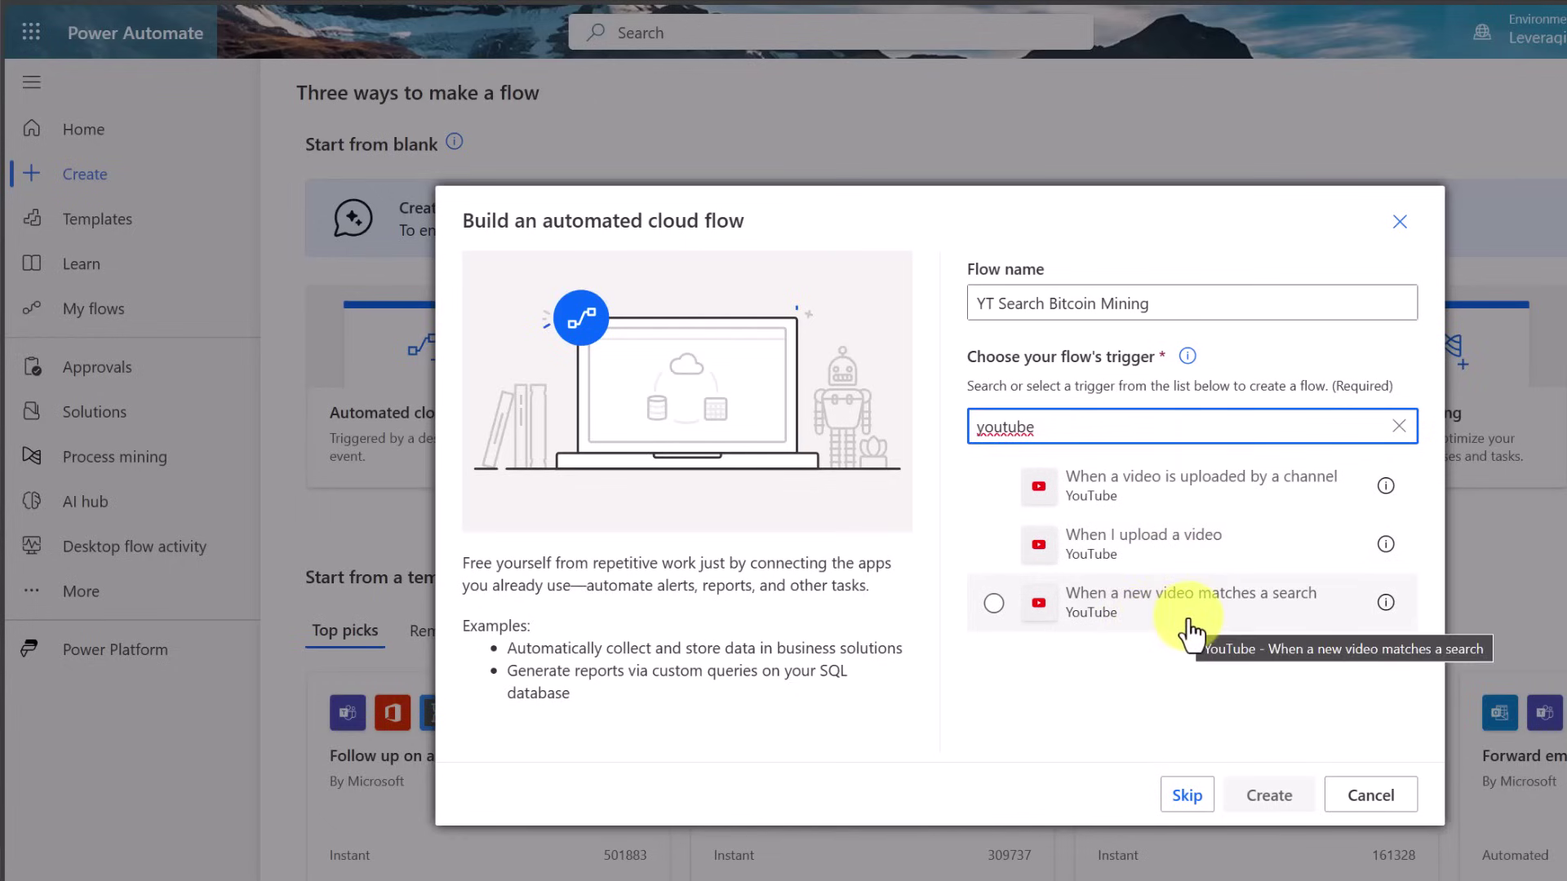
pyautogui.click(1160, 633)
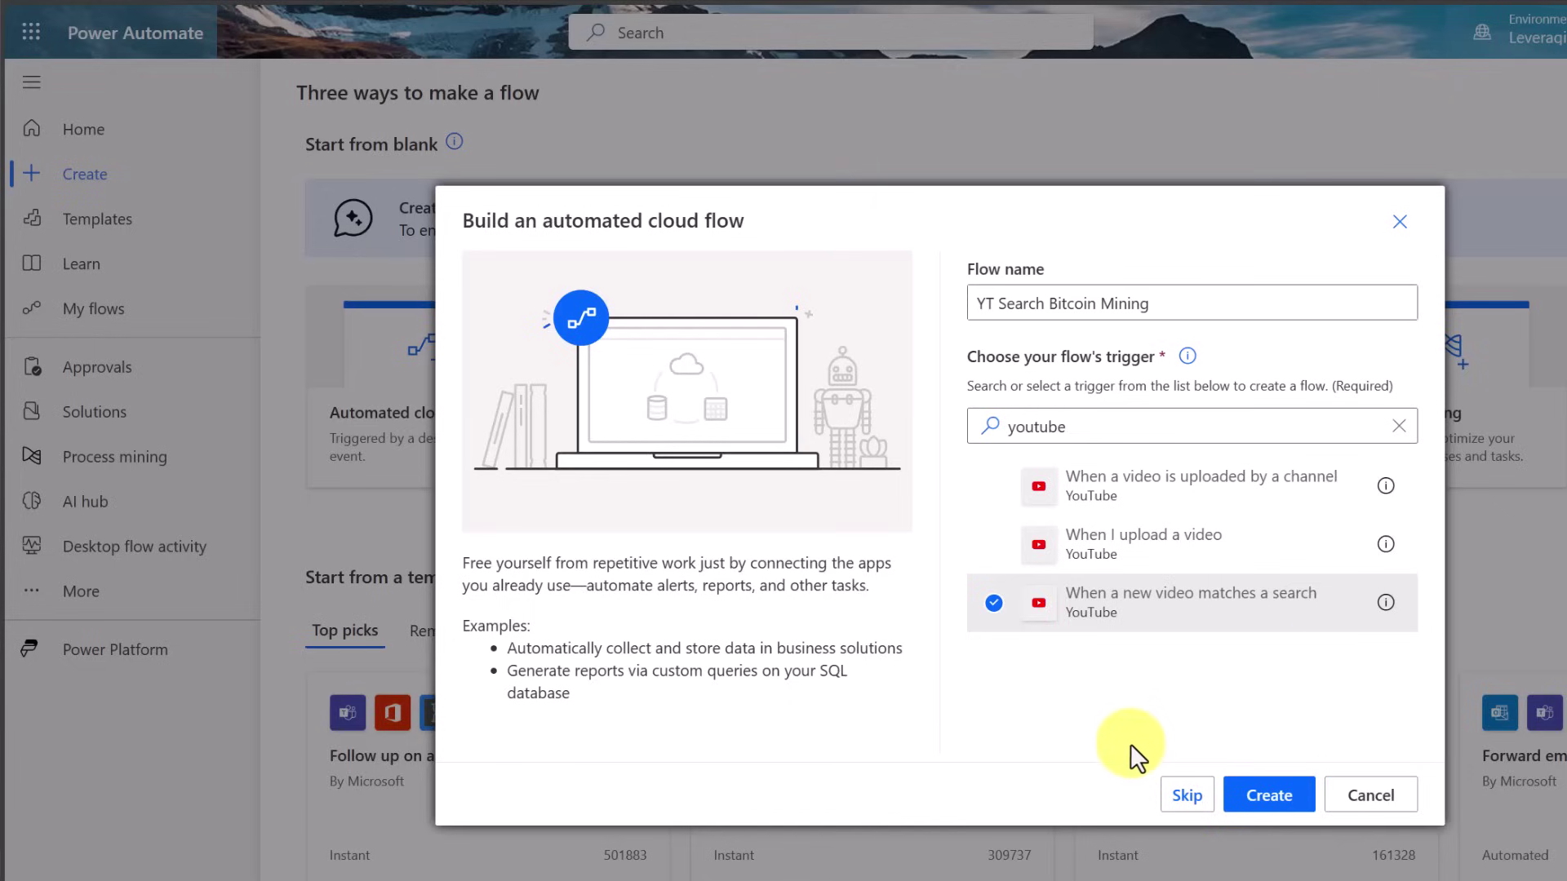
pyautogui.click(1272, 802)
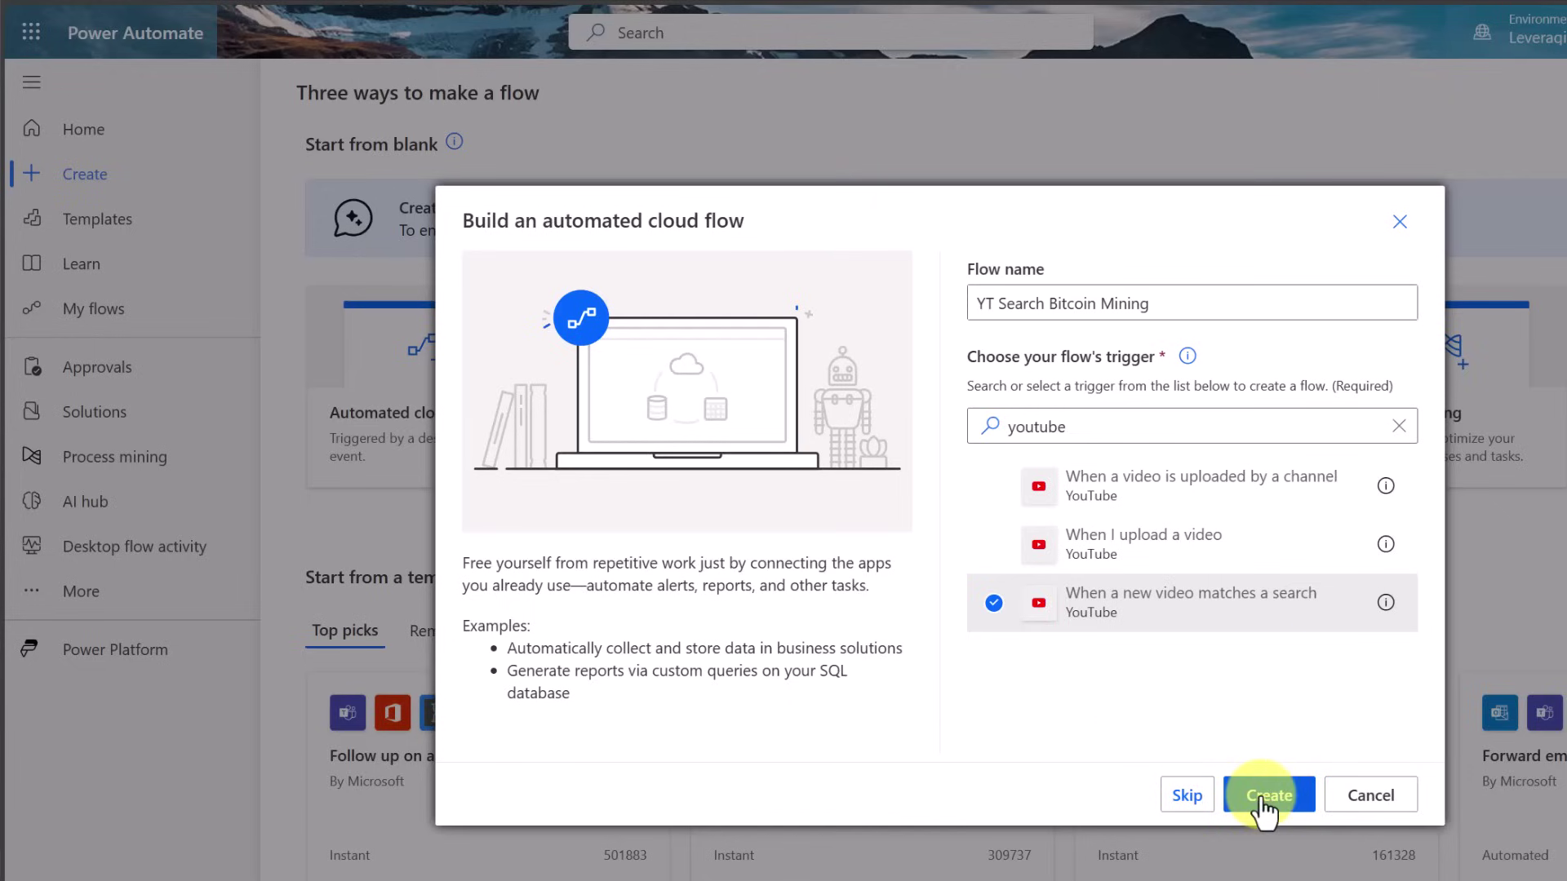
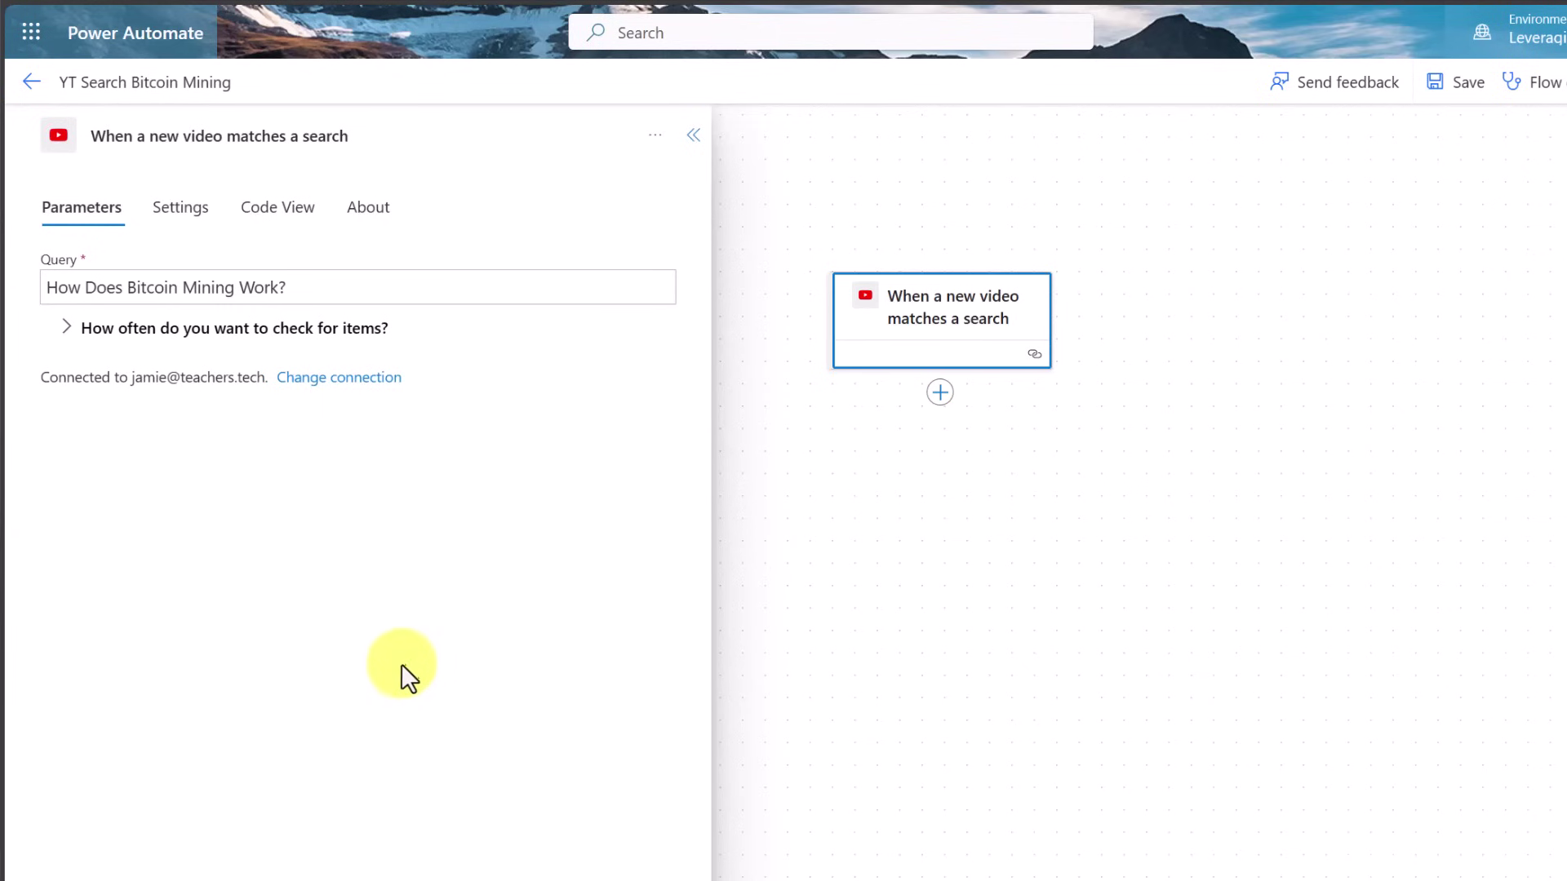
# Set the YouTube trigger's recurrence to check for new videos every 1 Day
pyautogui.click(70, 337)
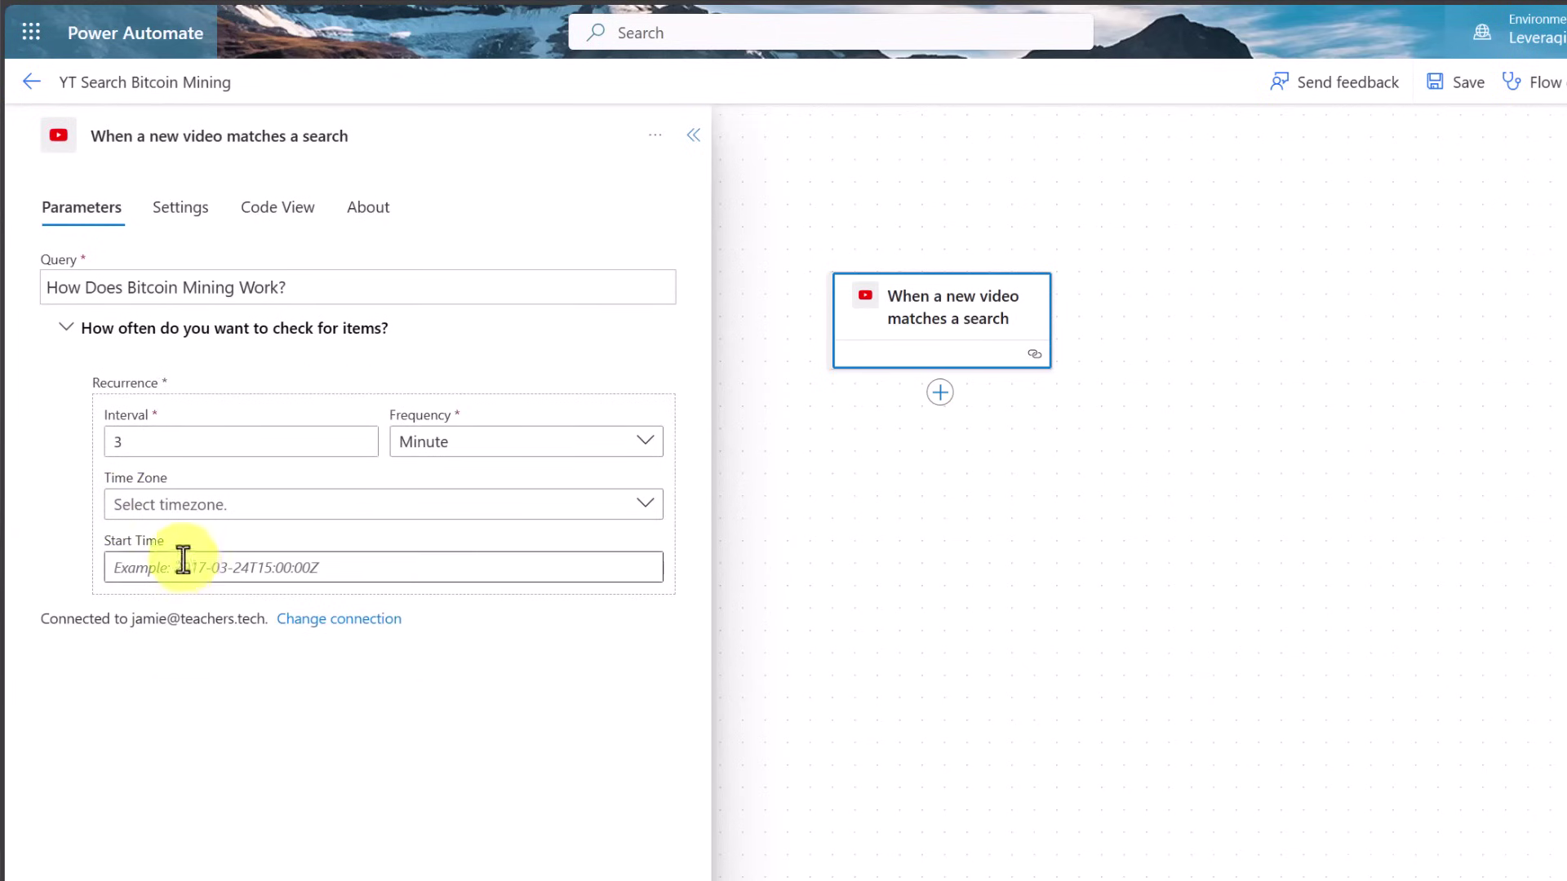
pyautogui.doubleClick(163, 445)
pyautogui.write('1')
pyautogui.click(526, 437)
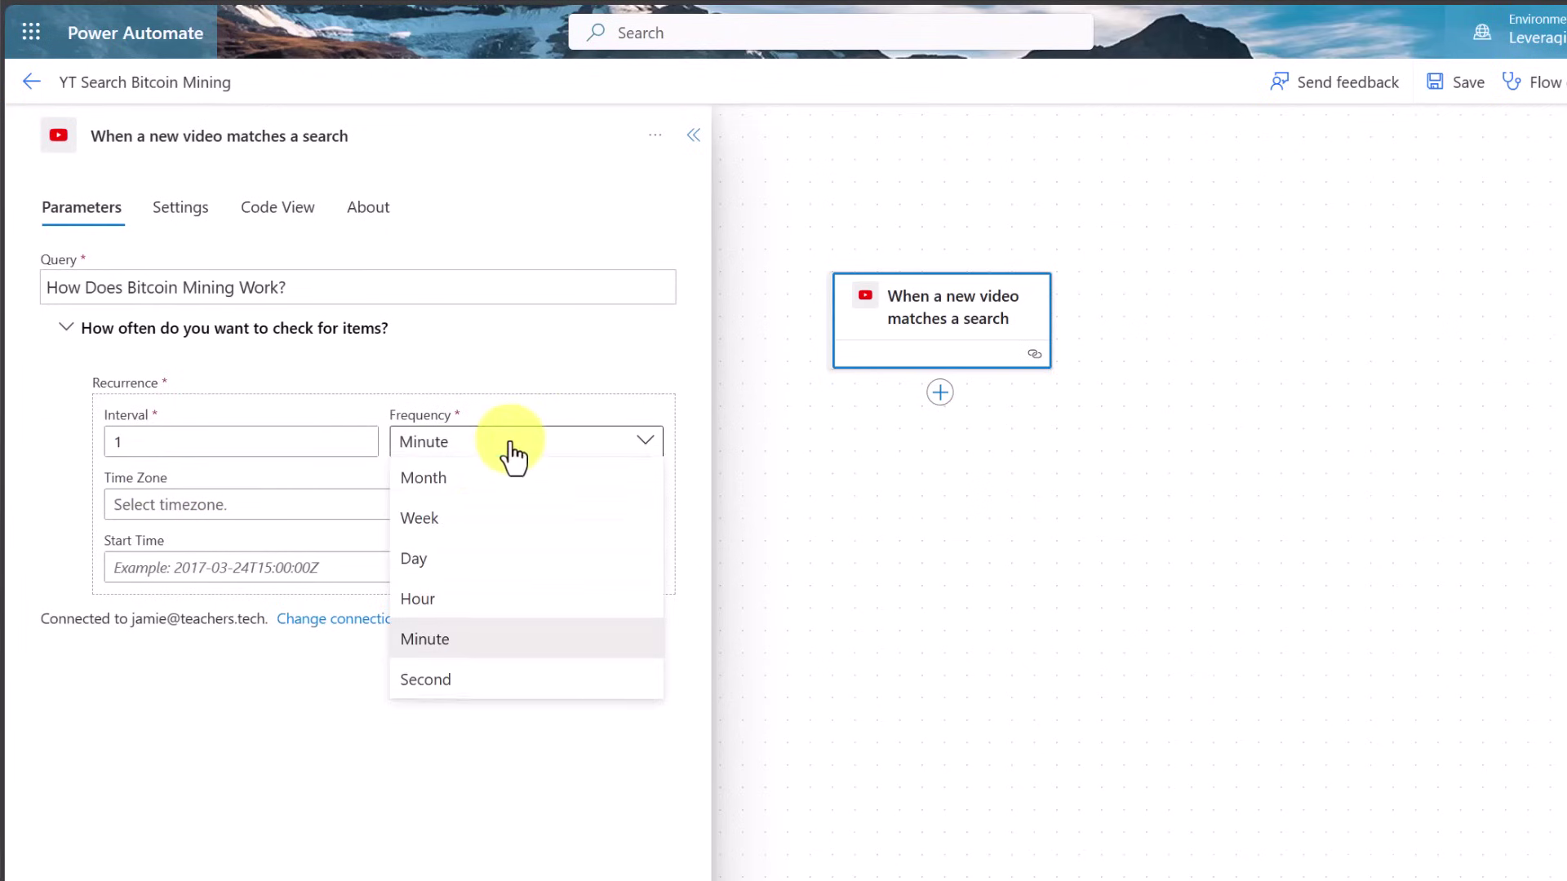
pyautogui.click(482, 561)
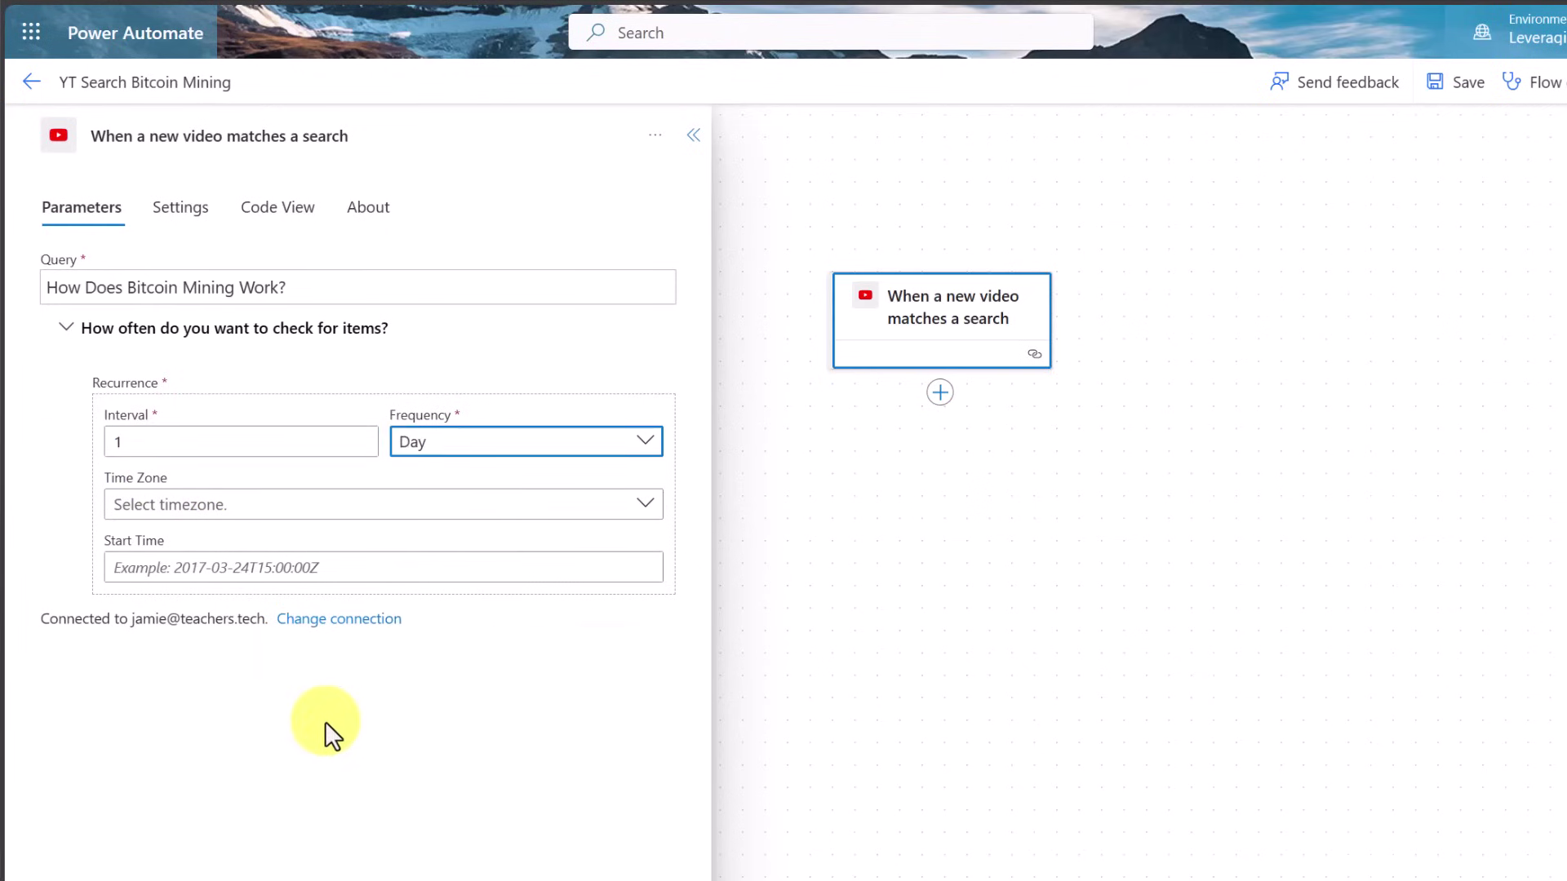
pyautogui.click(468, 746)
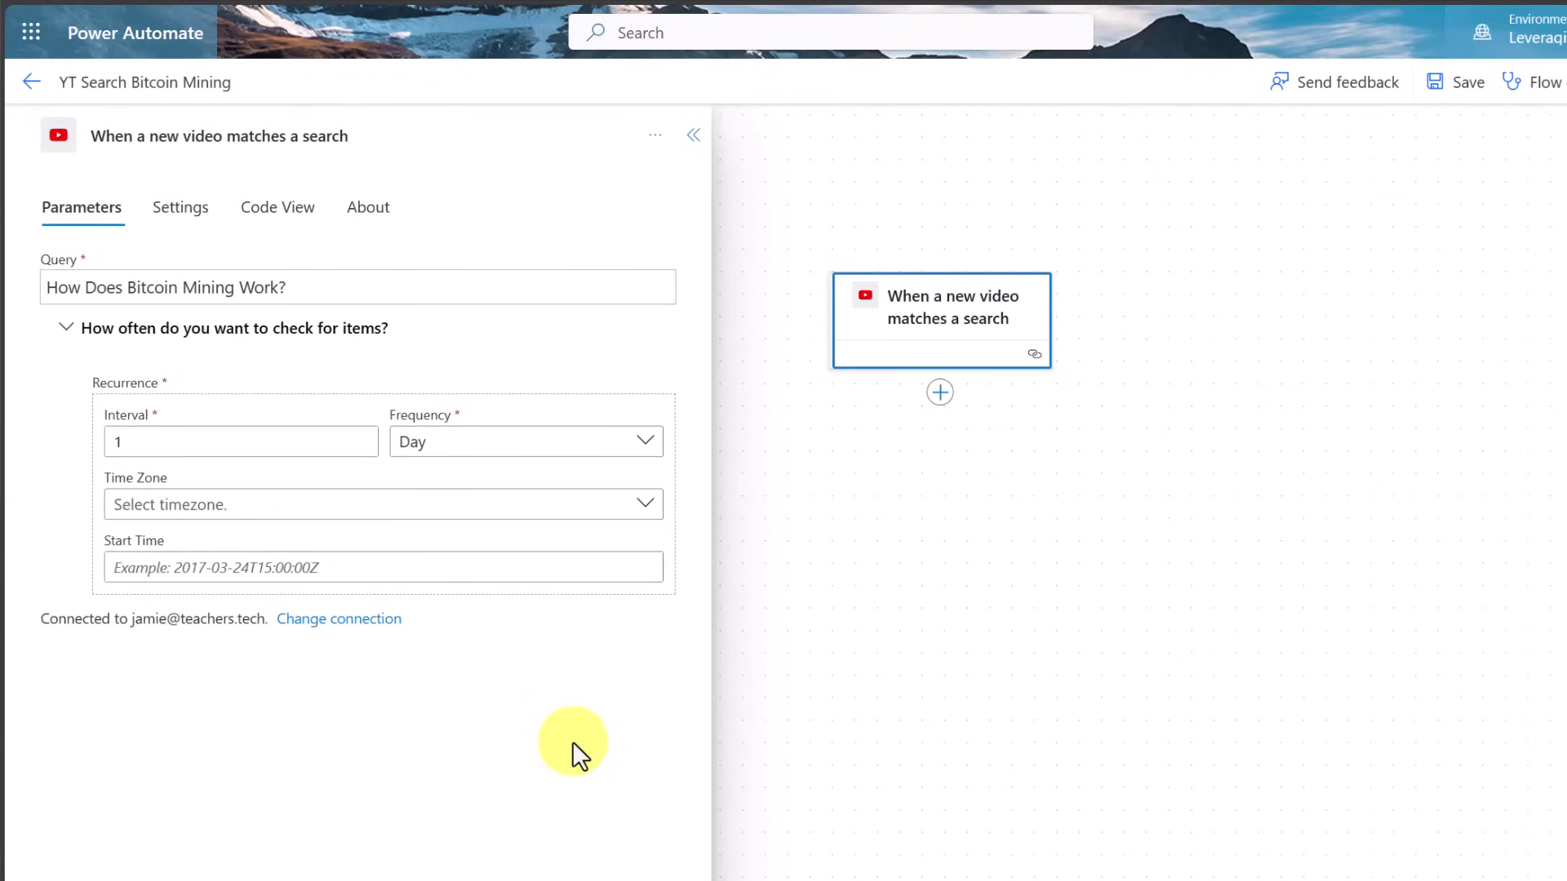
# Insert an Outlook Send an email (V2) action after the trigger, found by searching 'email'
pyautogui.click(939, 396)
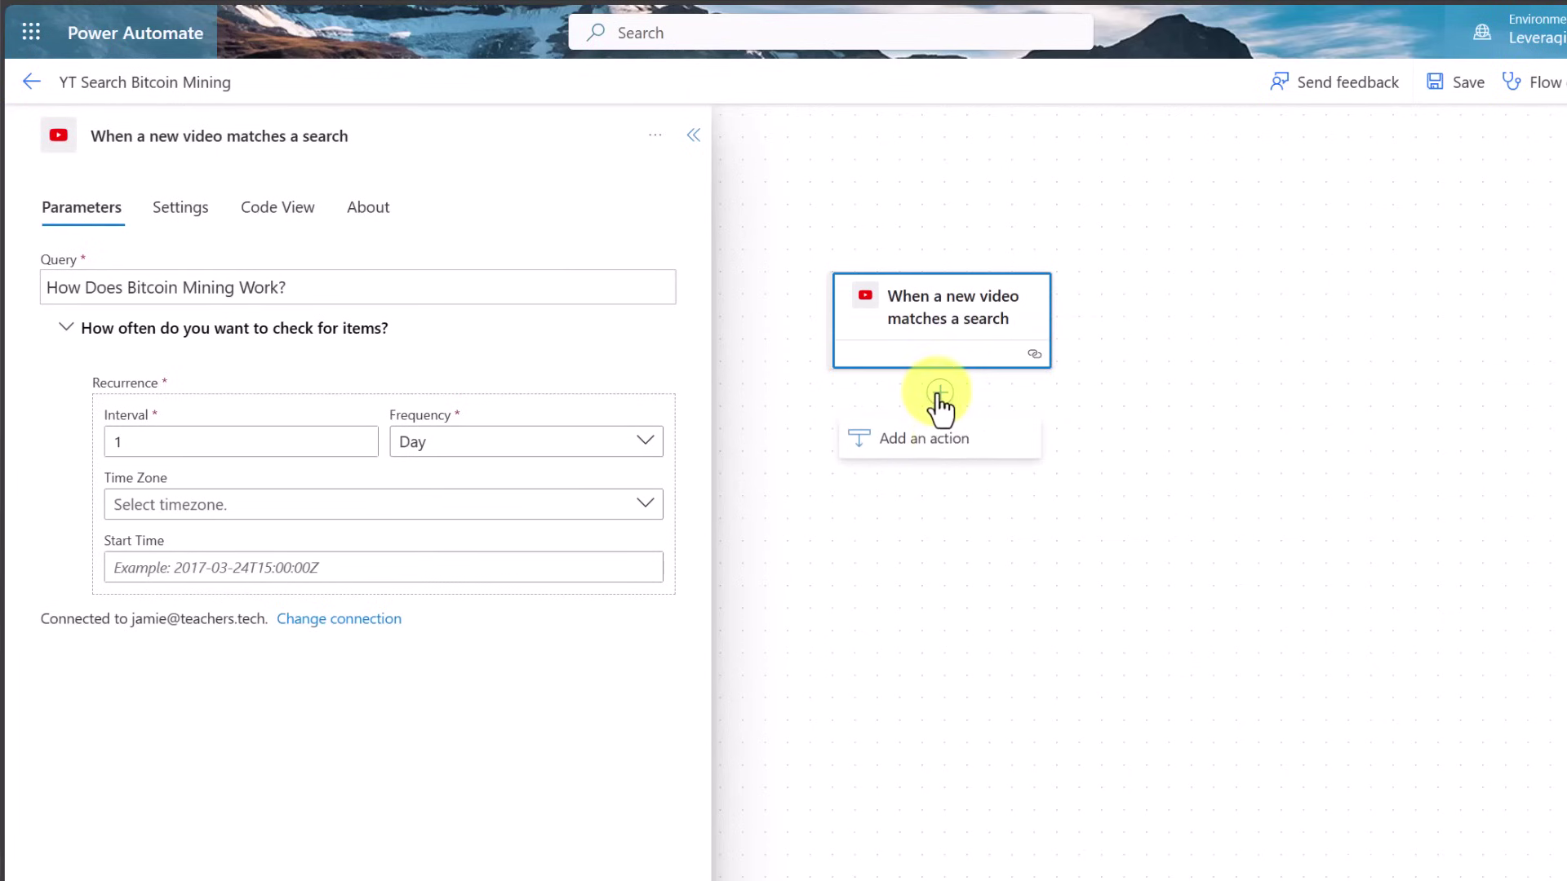
pyautogui.click(947, 440)
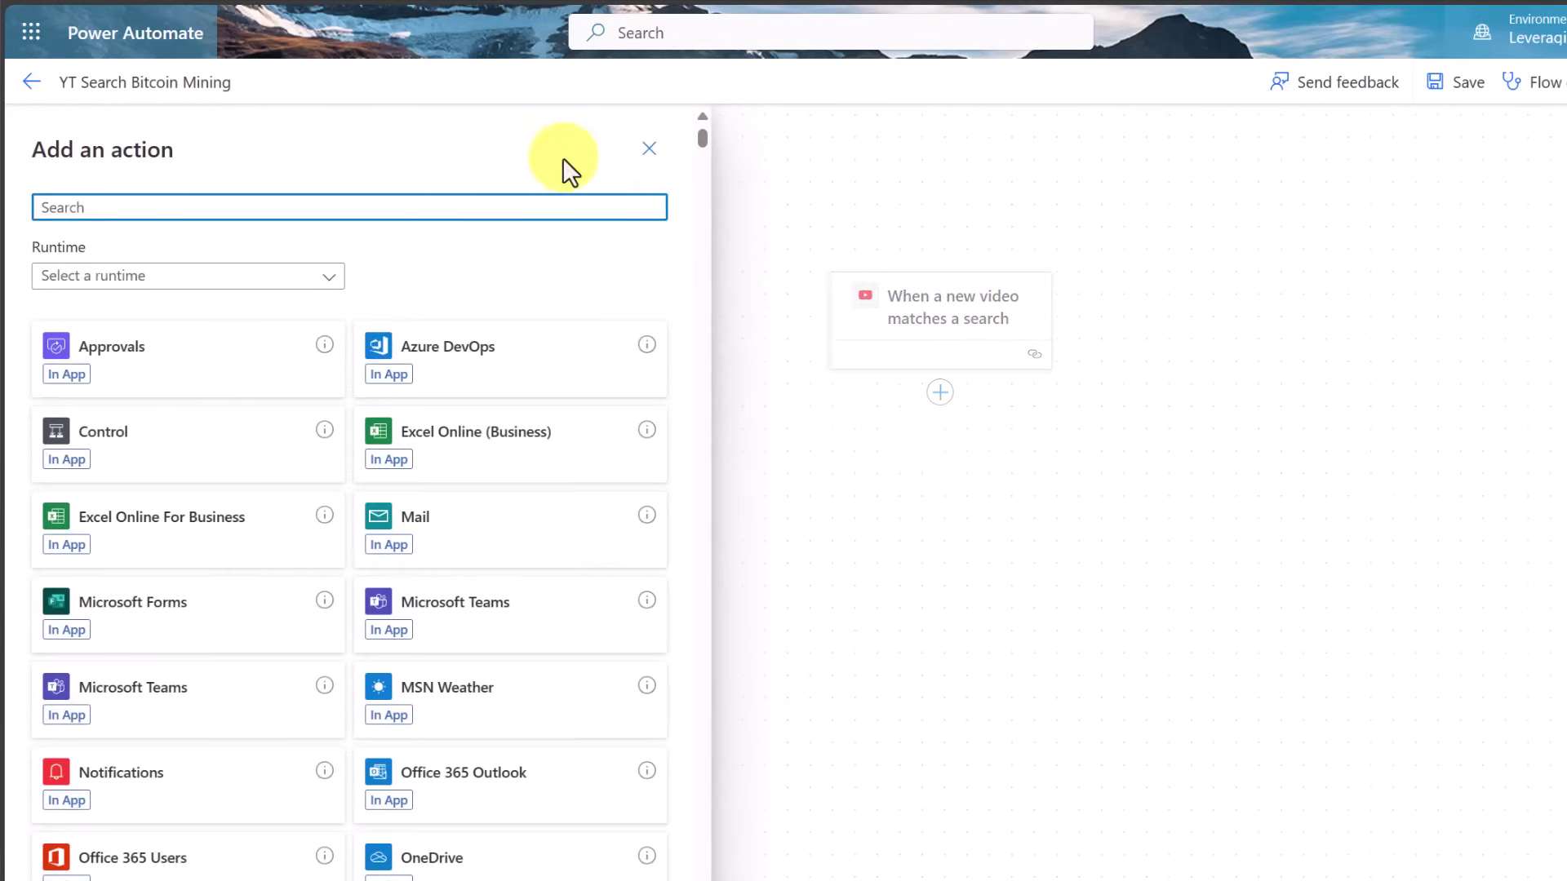
pyautogui.write('email')
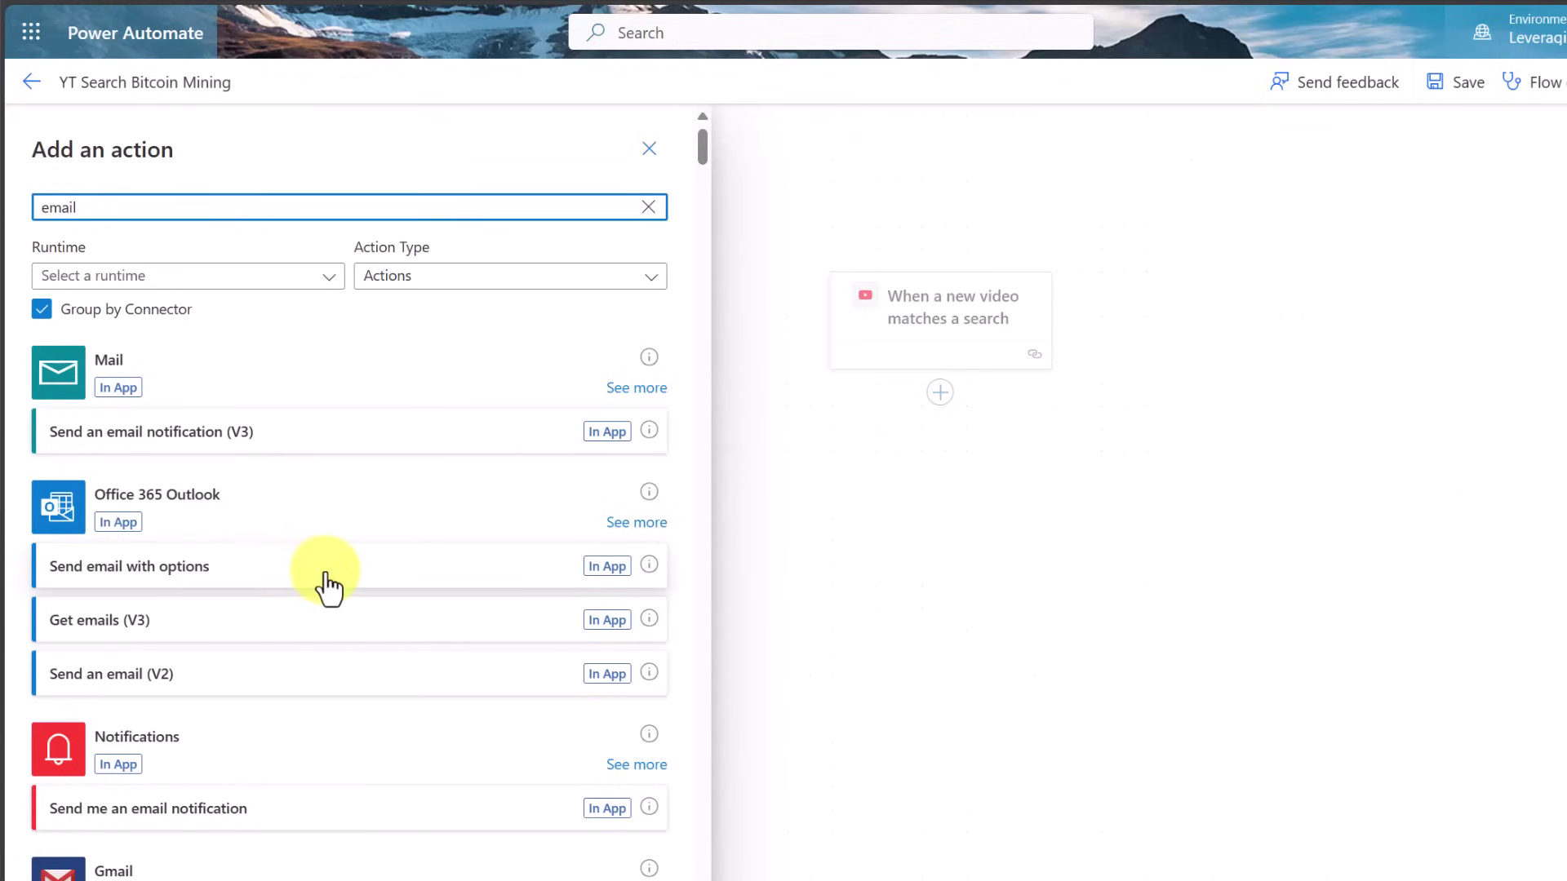
pyautogui.click(608, 684)
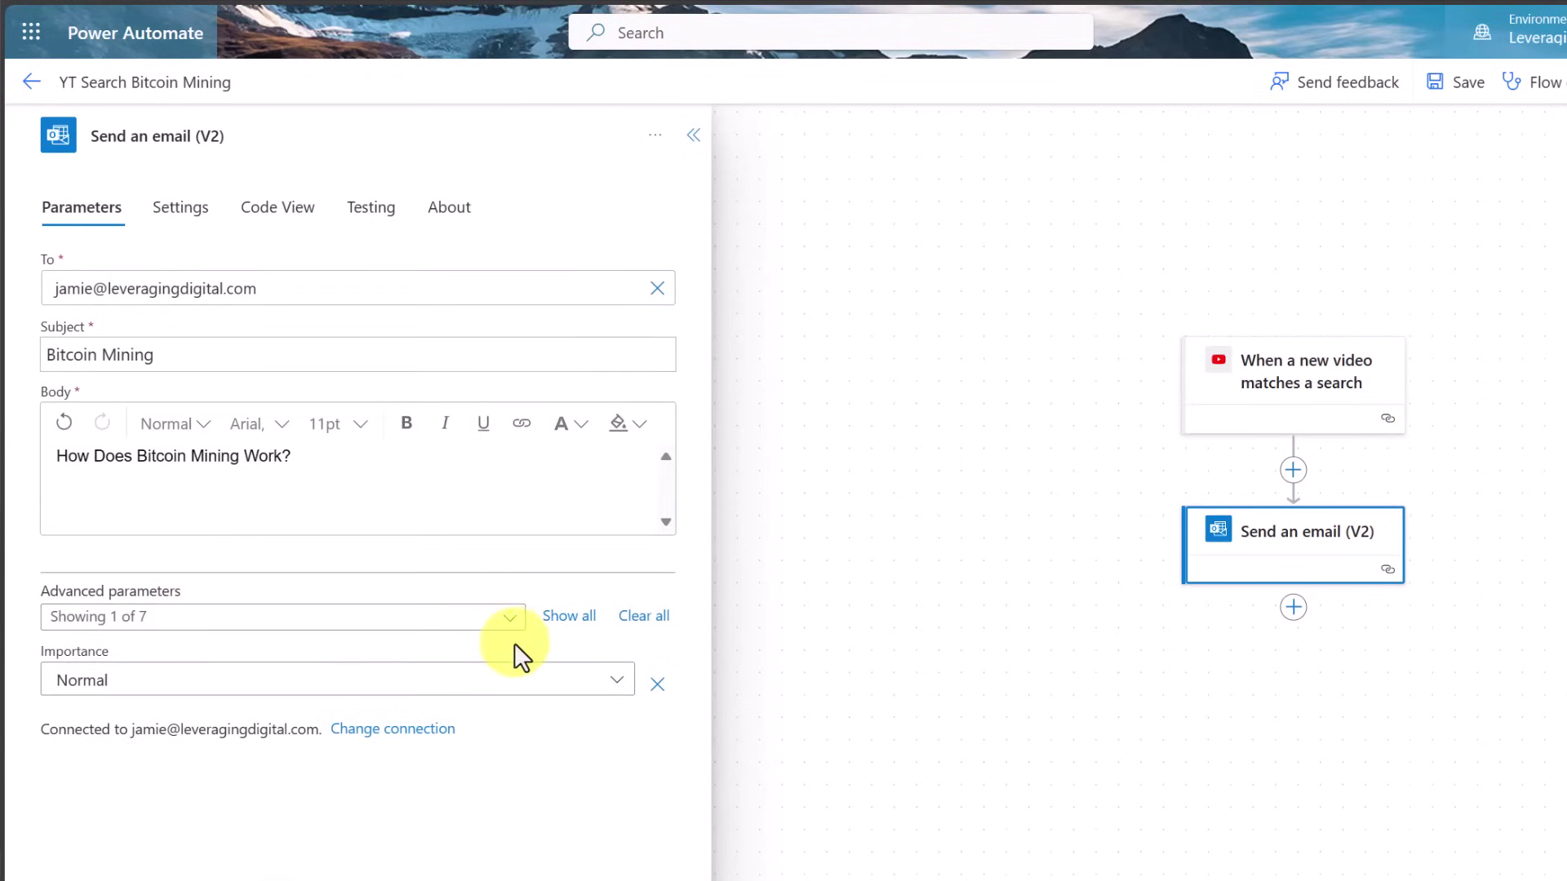
# Show the email's advanced parameters, save the flow, and start a manual test run
pyautogui.click(566, 626)
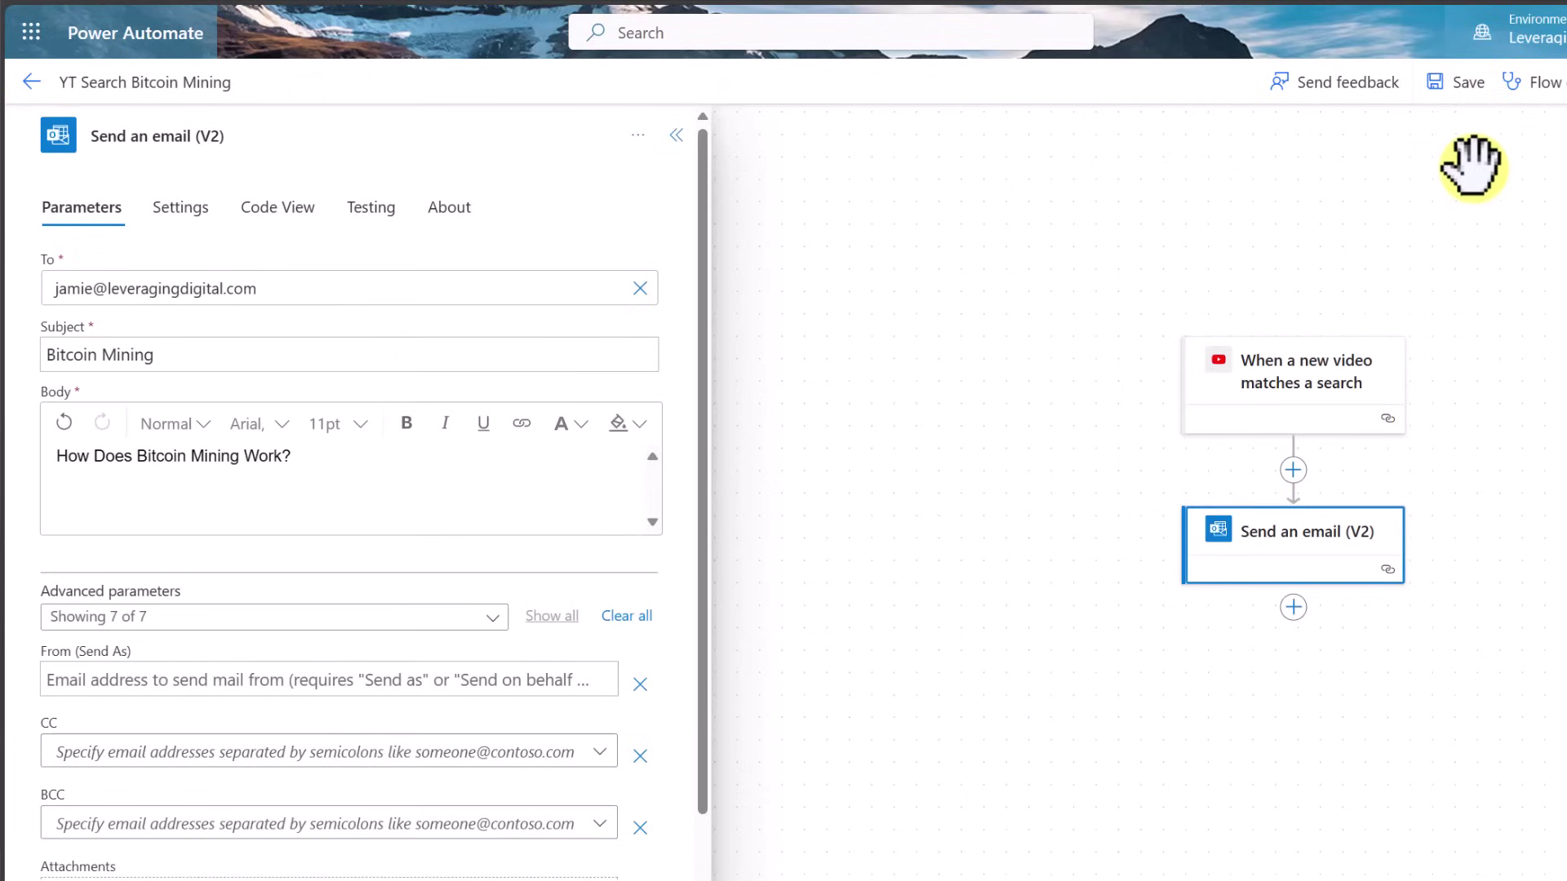
pyautogui.click(1475, 94)
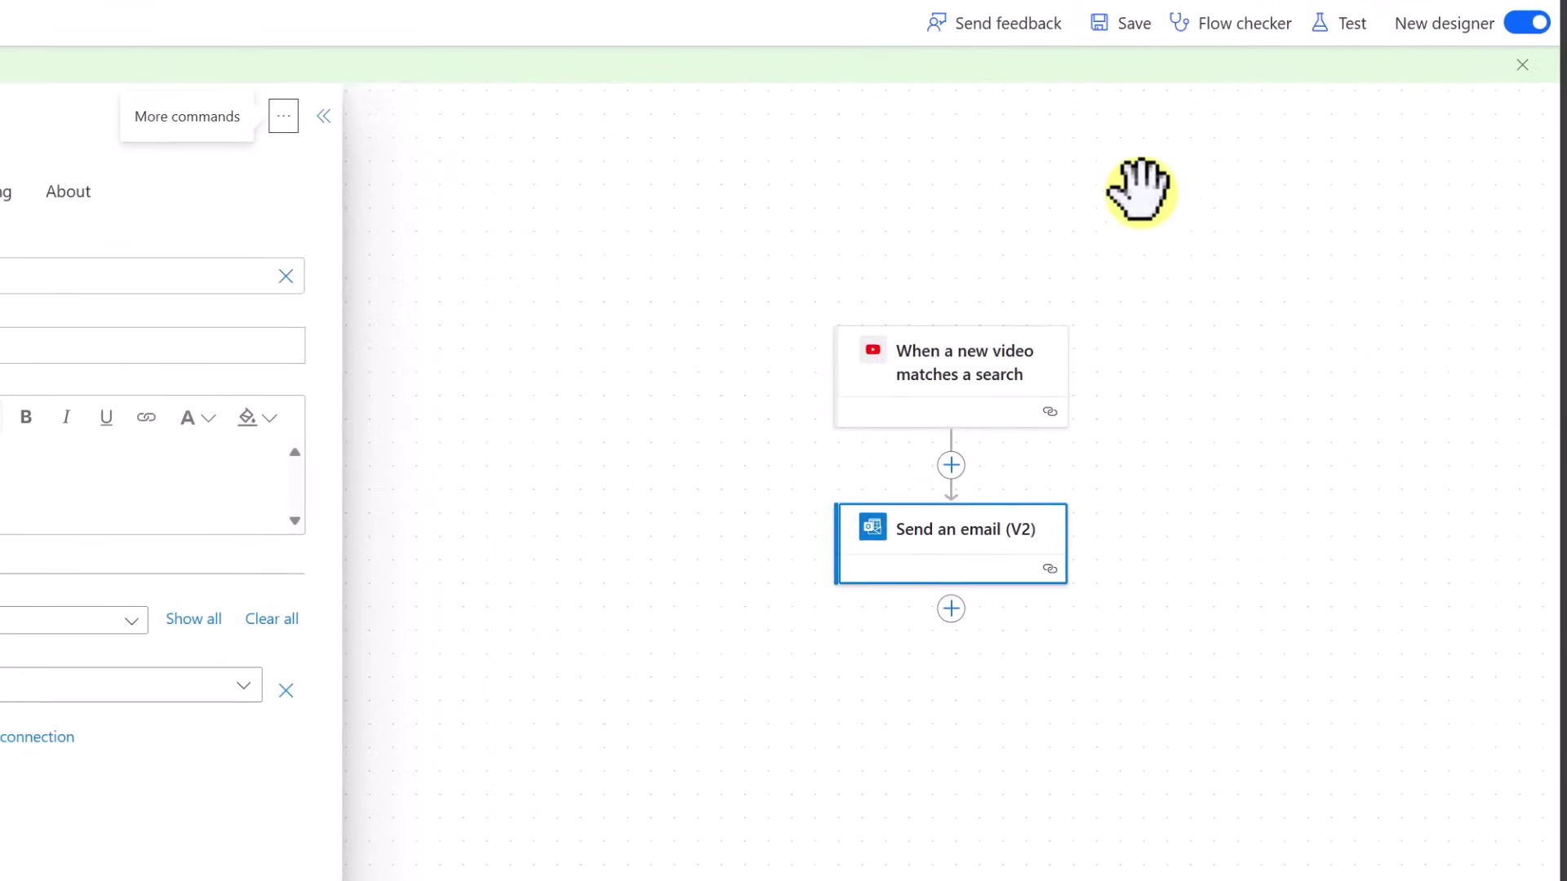
pyautogui.click(1355, 37)
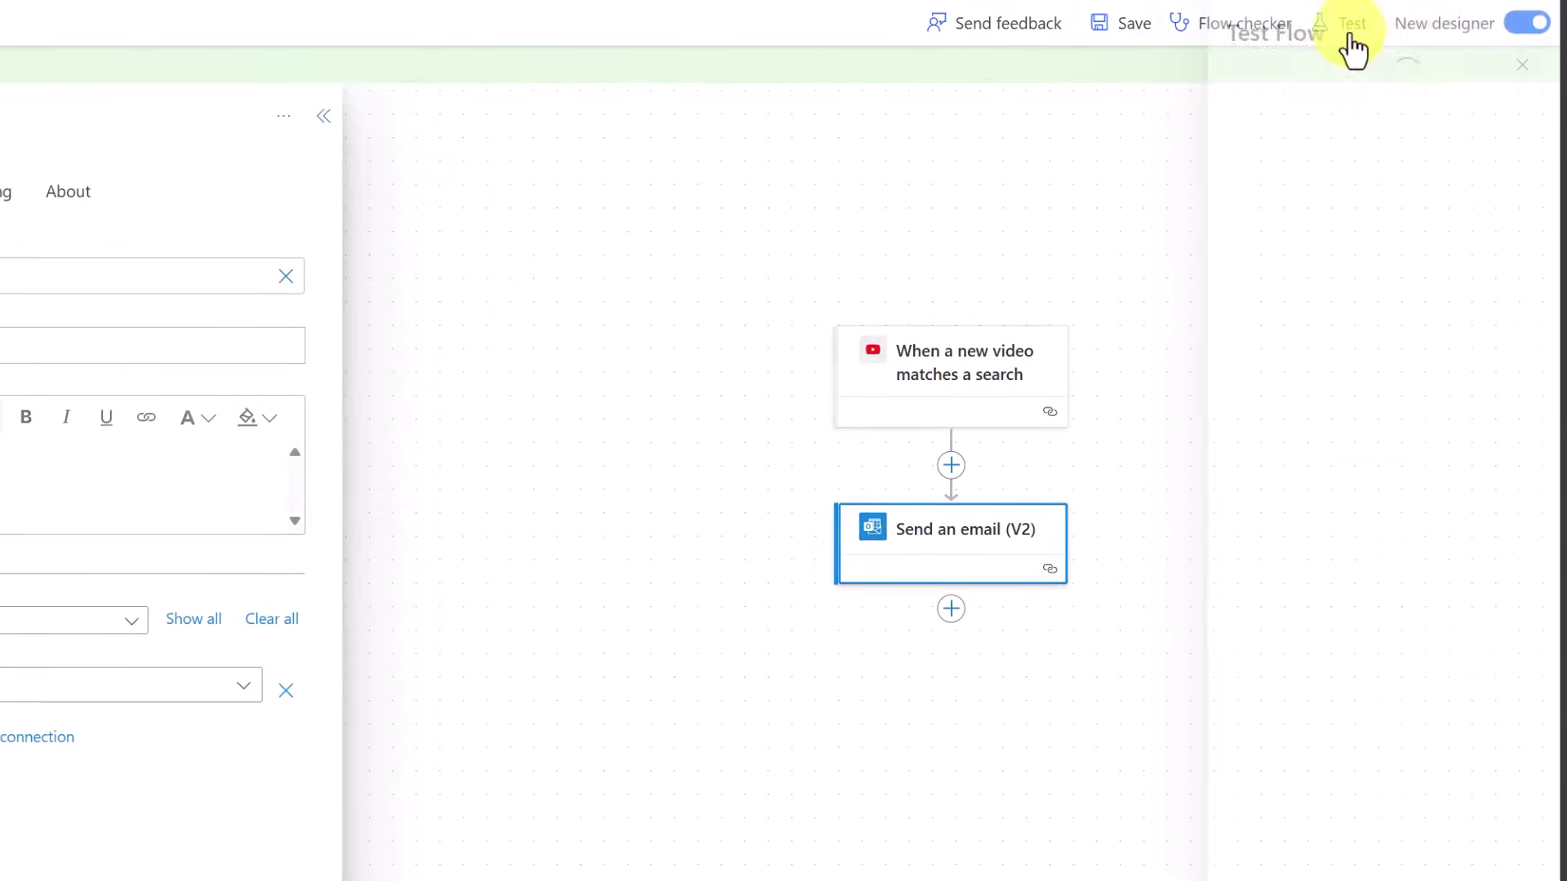
pyautogui.click(1195, 84)
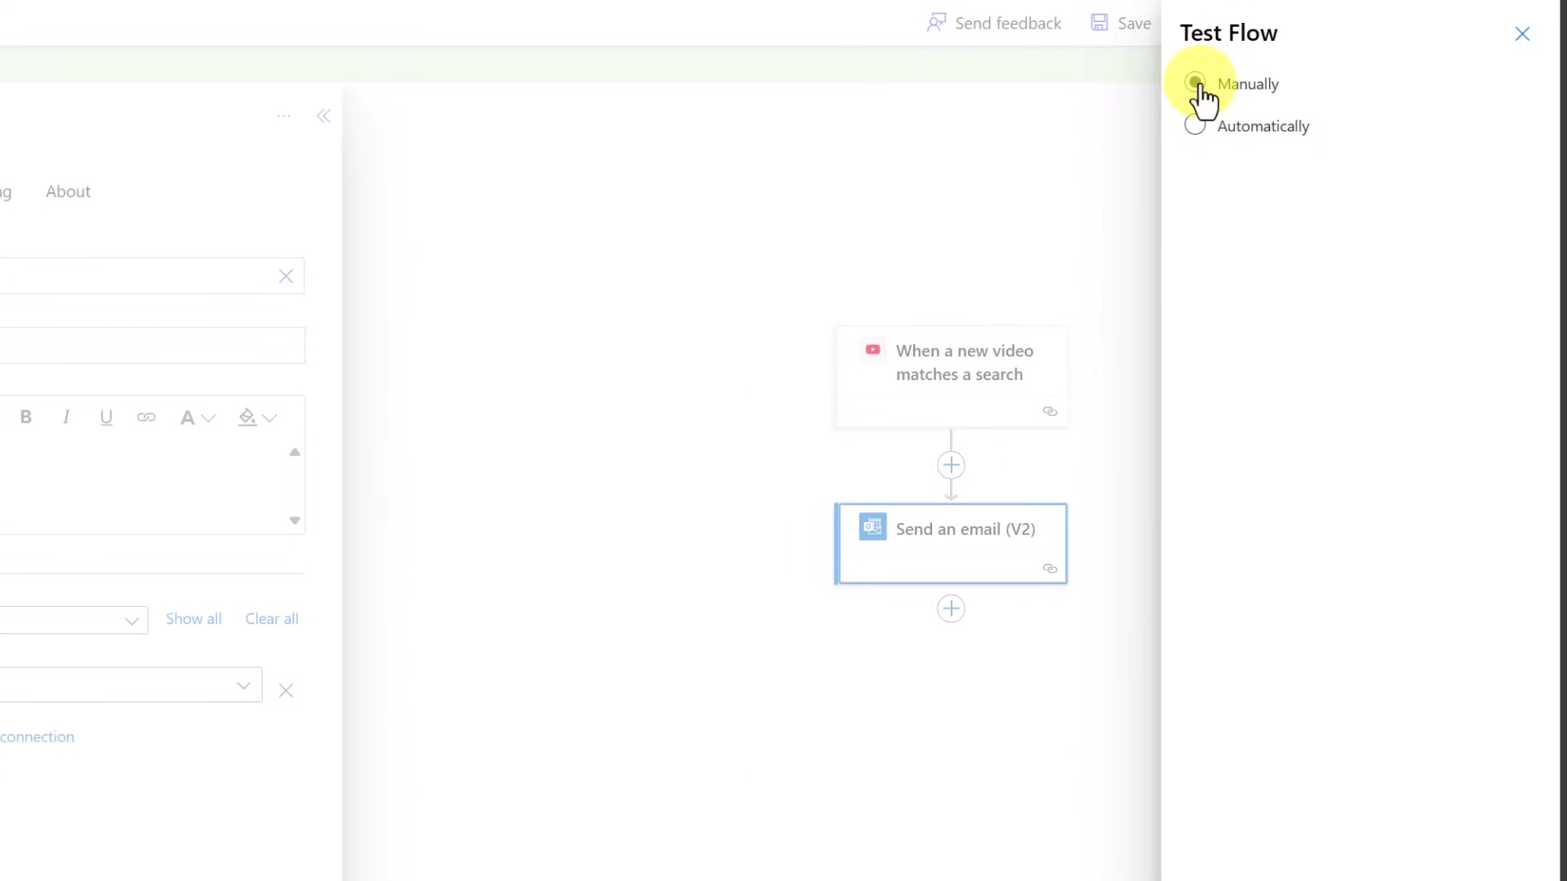
pyautogui.click(1217, 853)
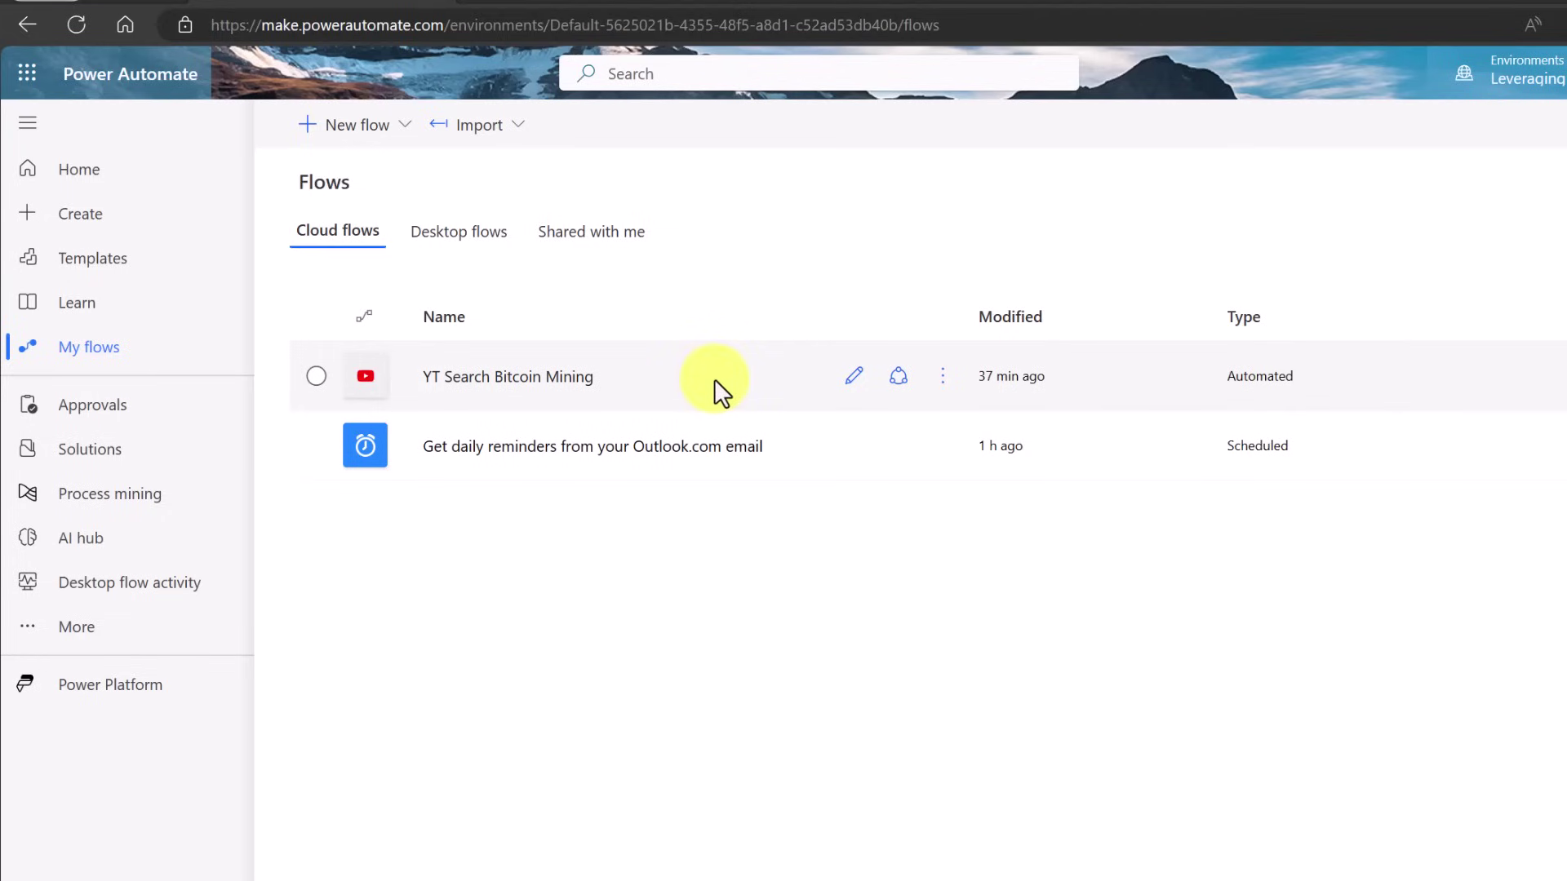
# Go to the Create page, returning from the Excel workbook's ID/Name/Sales table
pyautogui.click(105, 226)
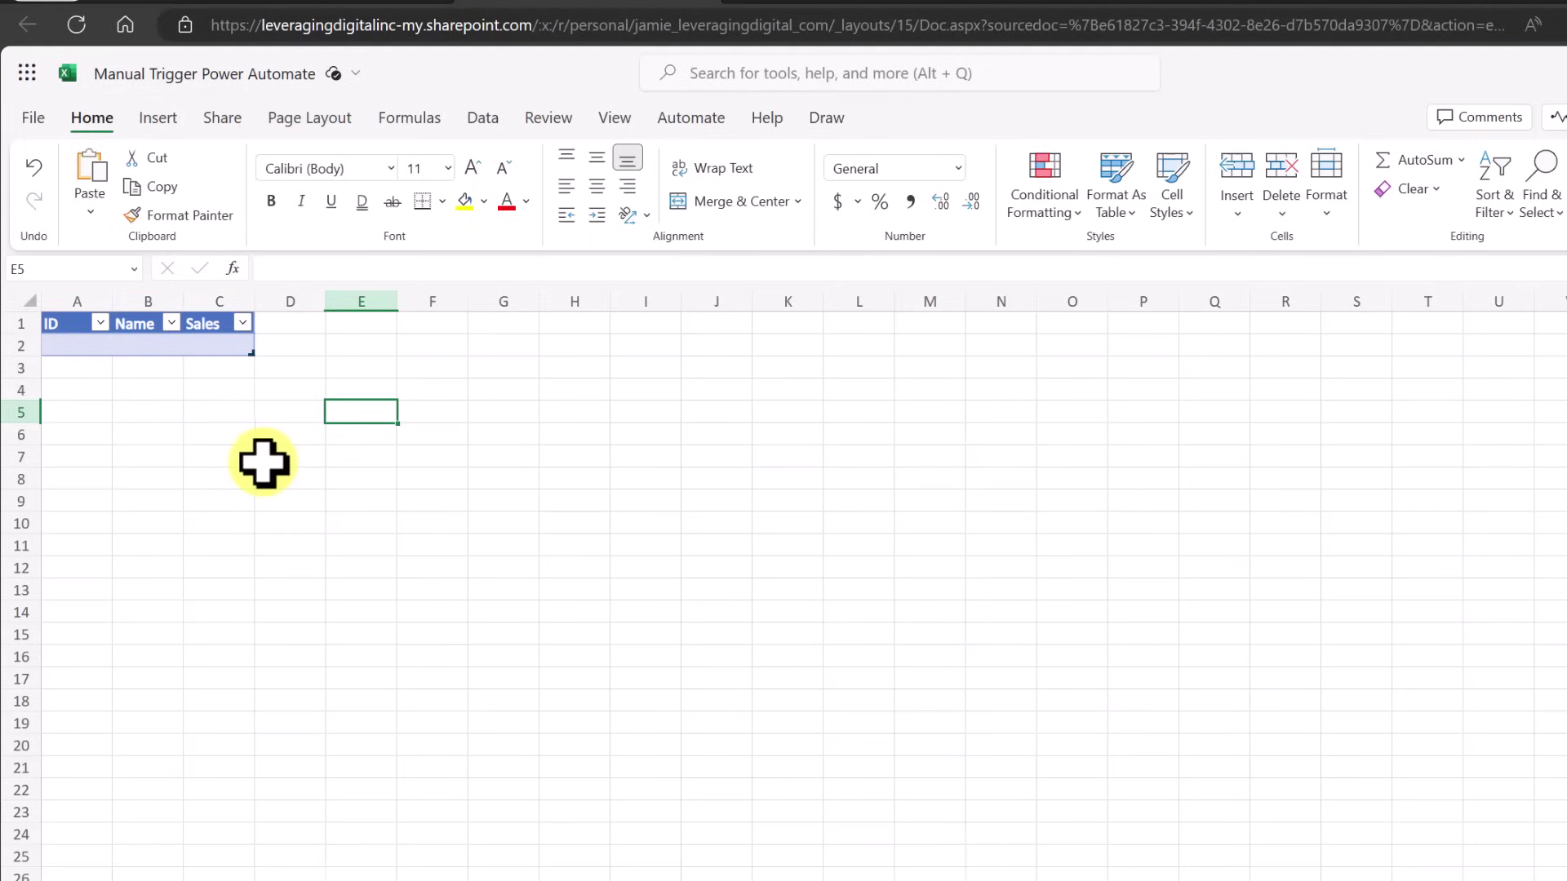
pyautogui.click(364, 4)
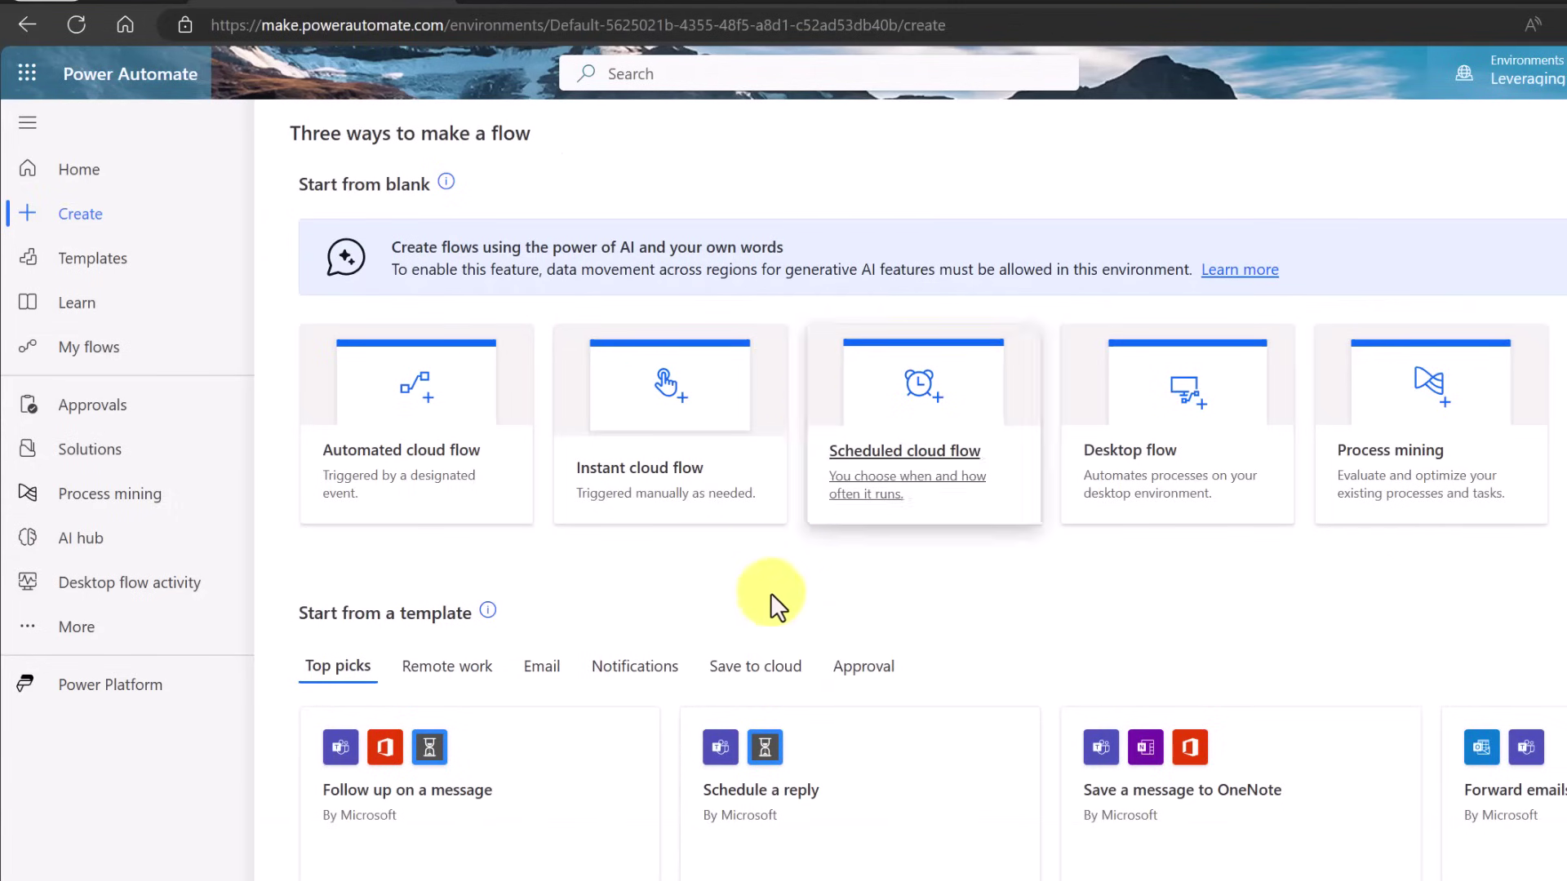
# Create an instant cloud flow named 'Add Row to Excel Table' with the 'Manually trigger a flow' trigger
pyautogui.click(641, 420)
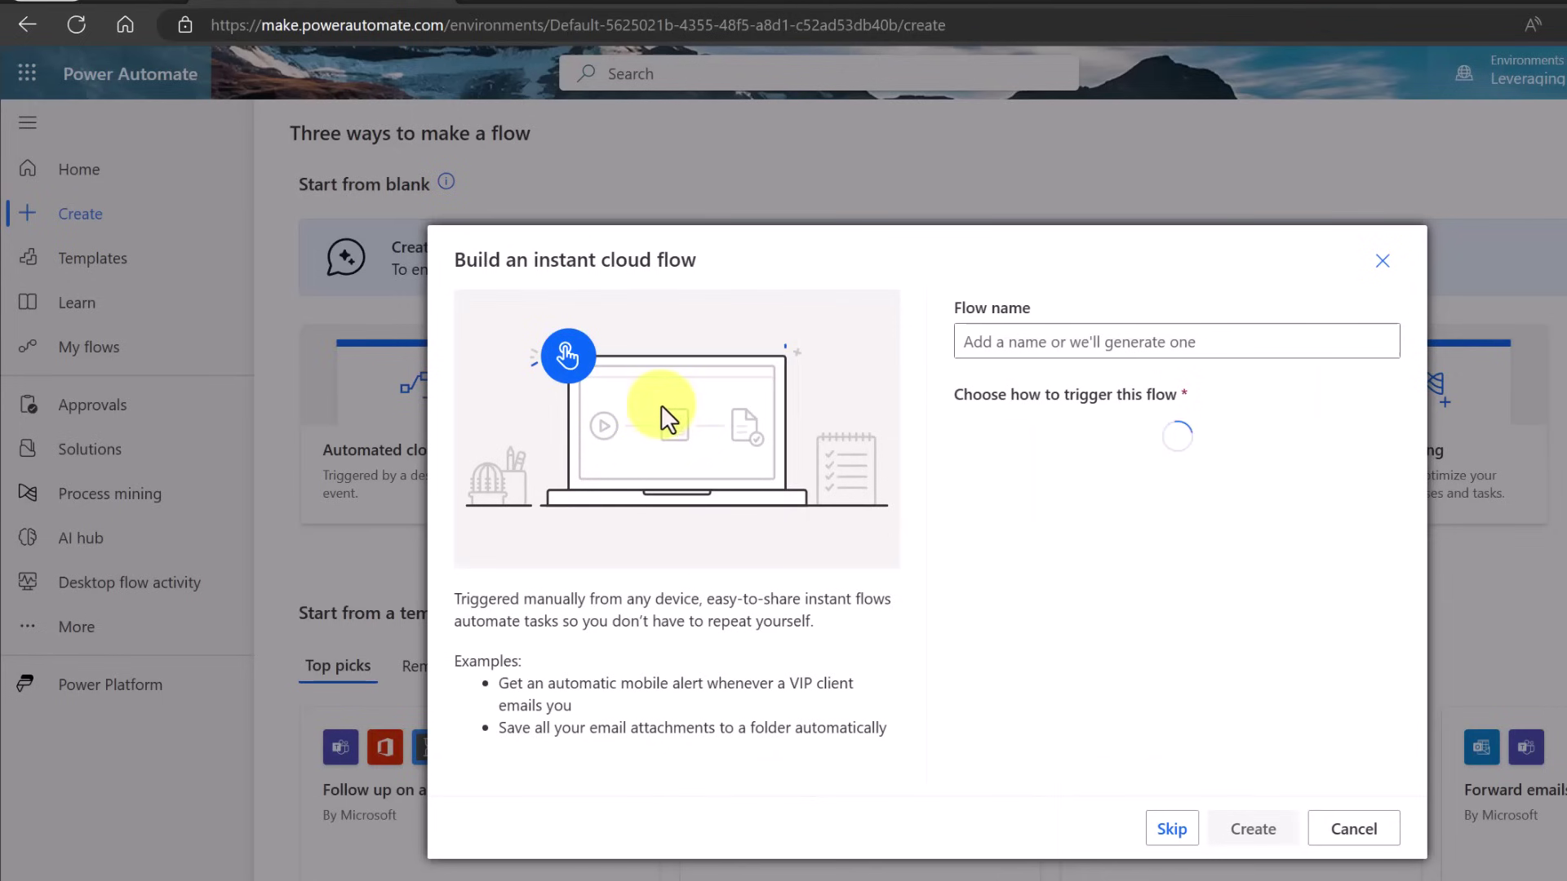
pyautogui.click(1057, 350)
pyautogui.write('Add Row to Excel Table')
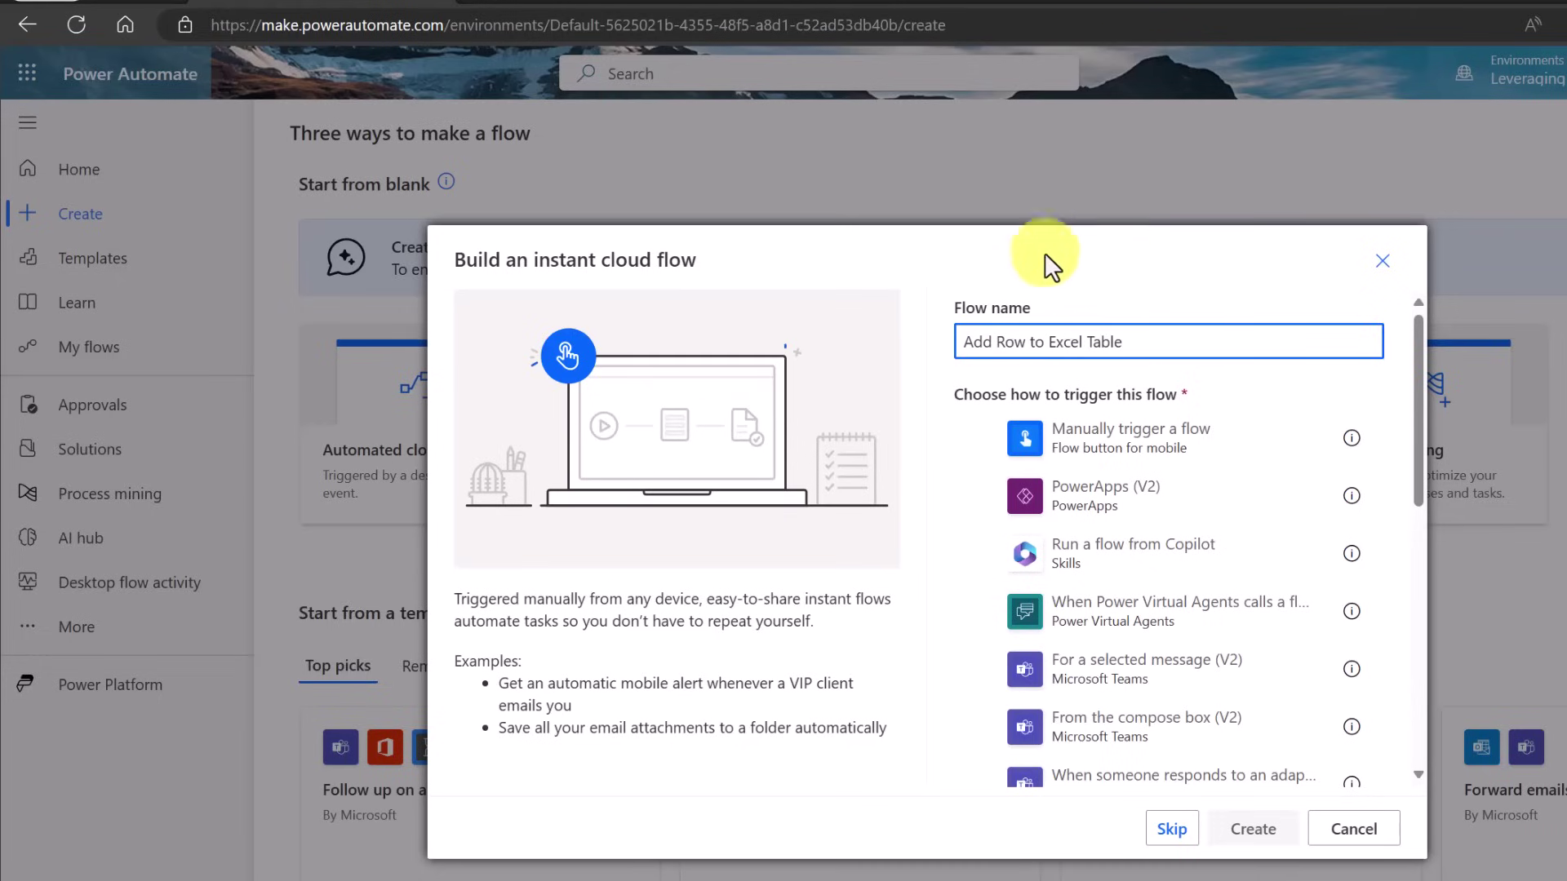
pyautogui.click(1112, 456)
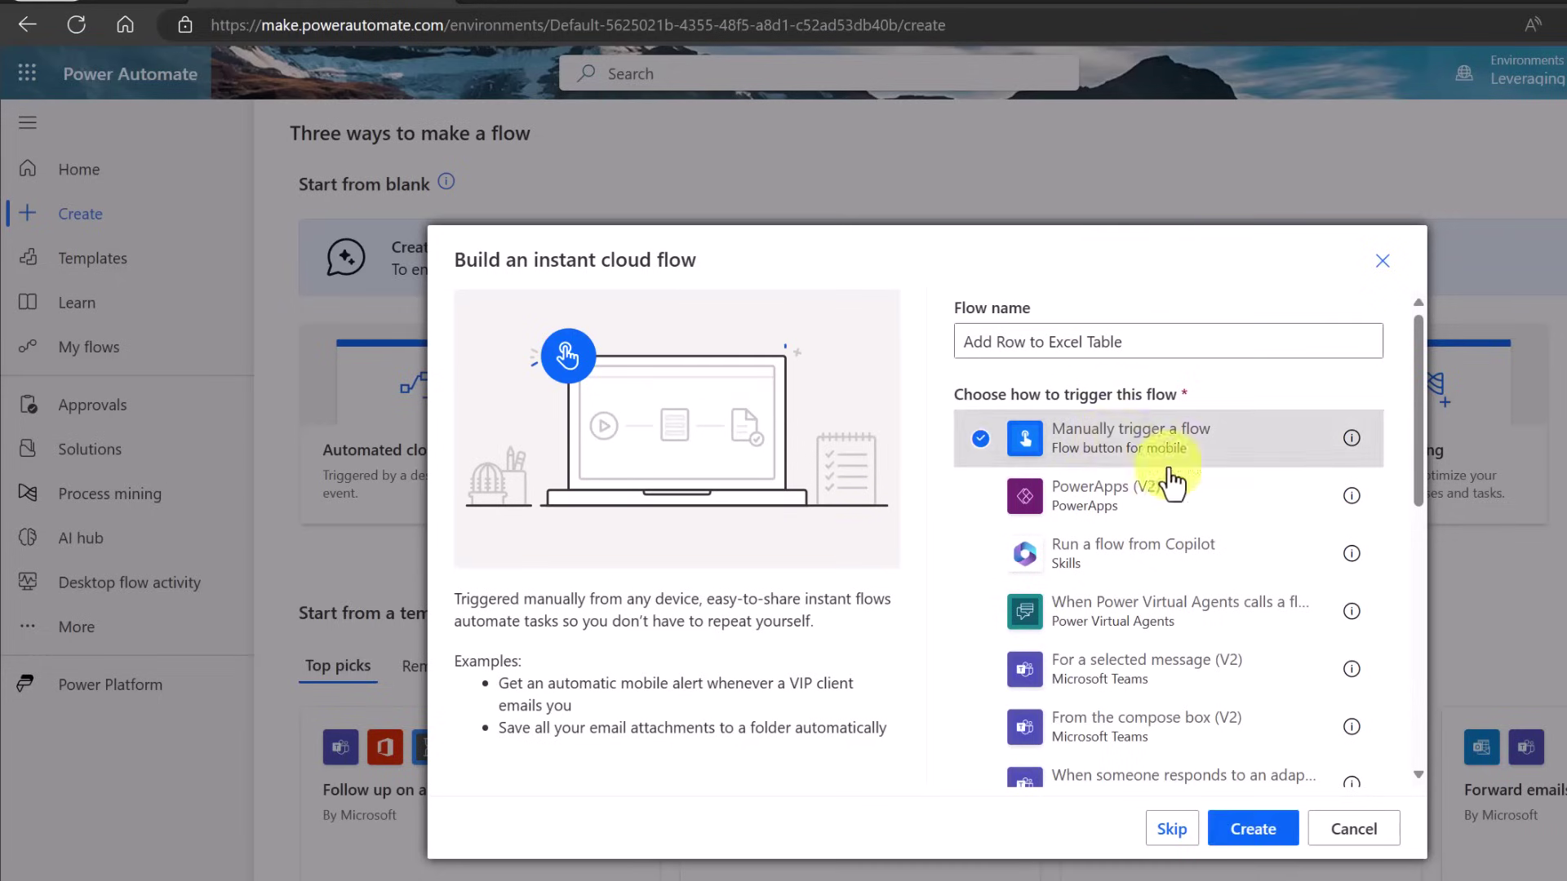
pyautogui.click(1249, 829)
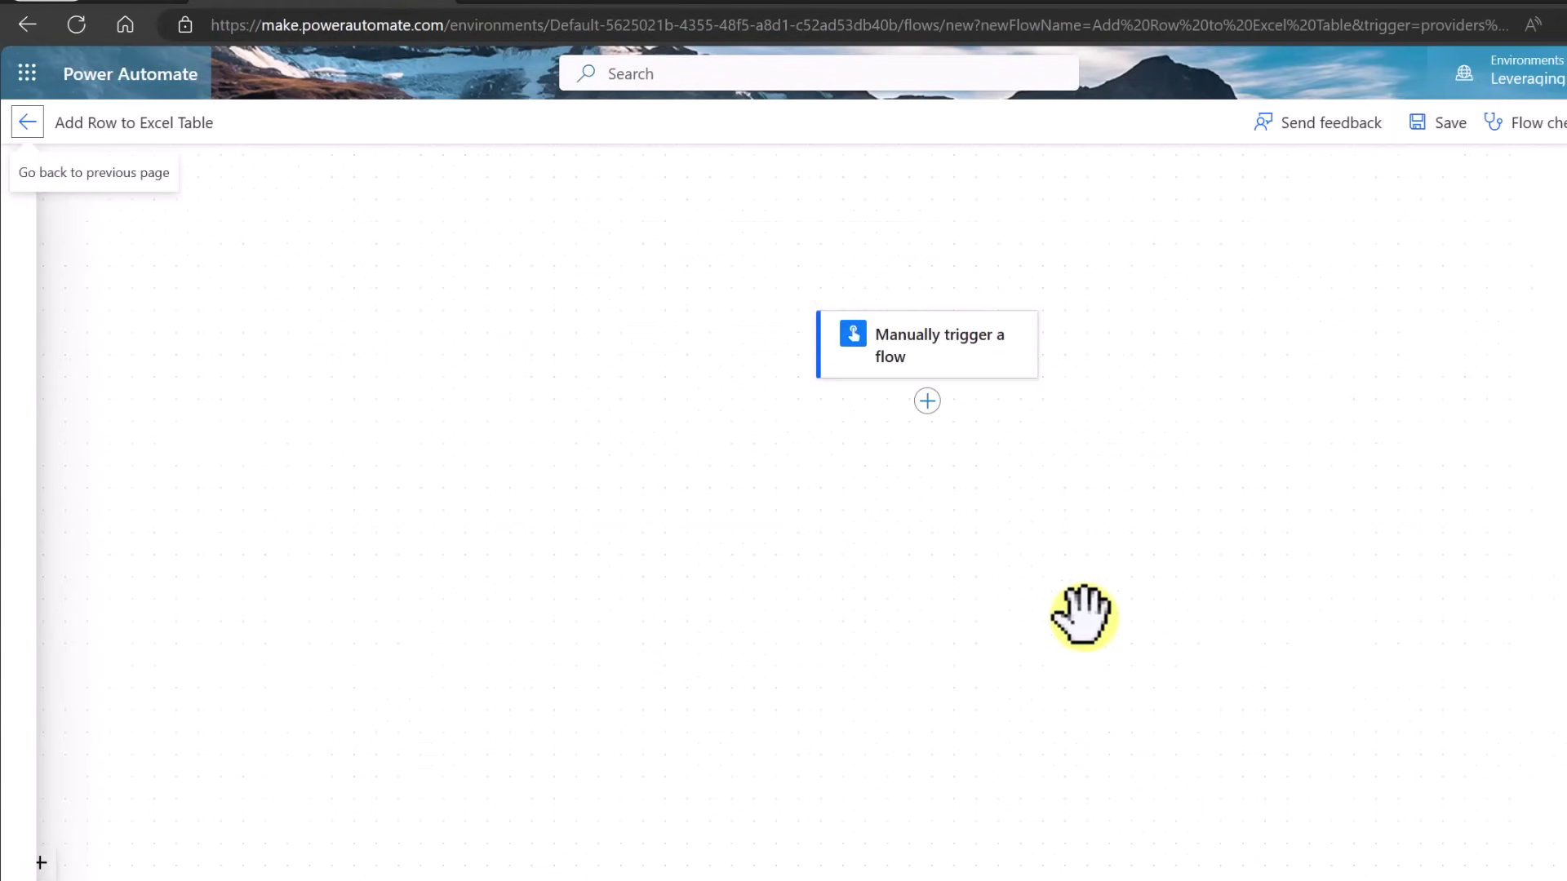
# Add a text input named ID to the manual trigger
pyautogui.click(952, 363)
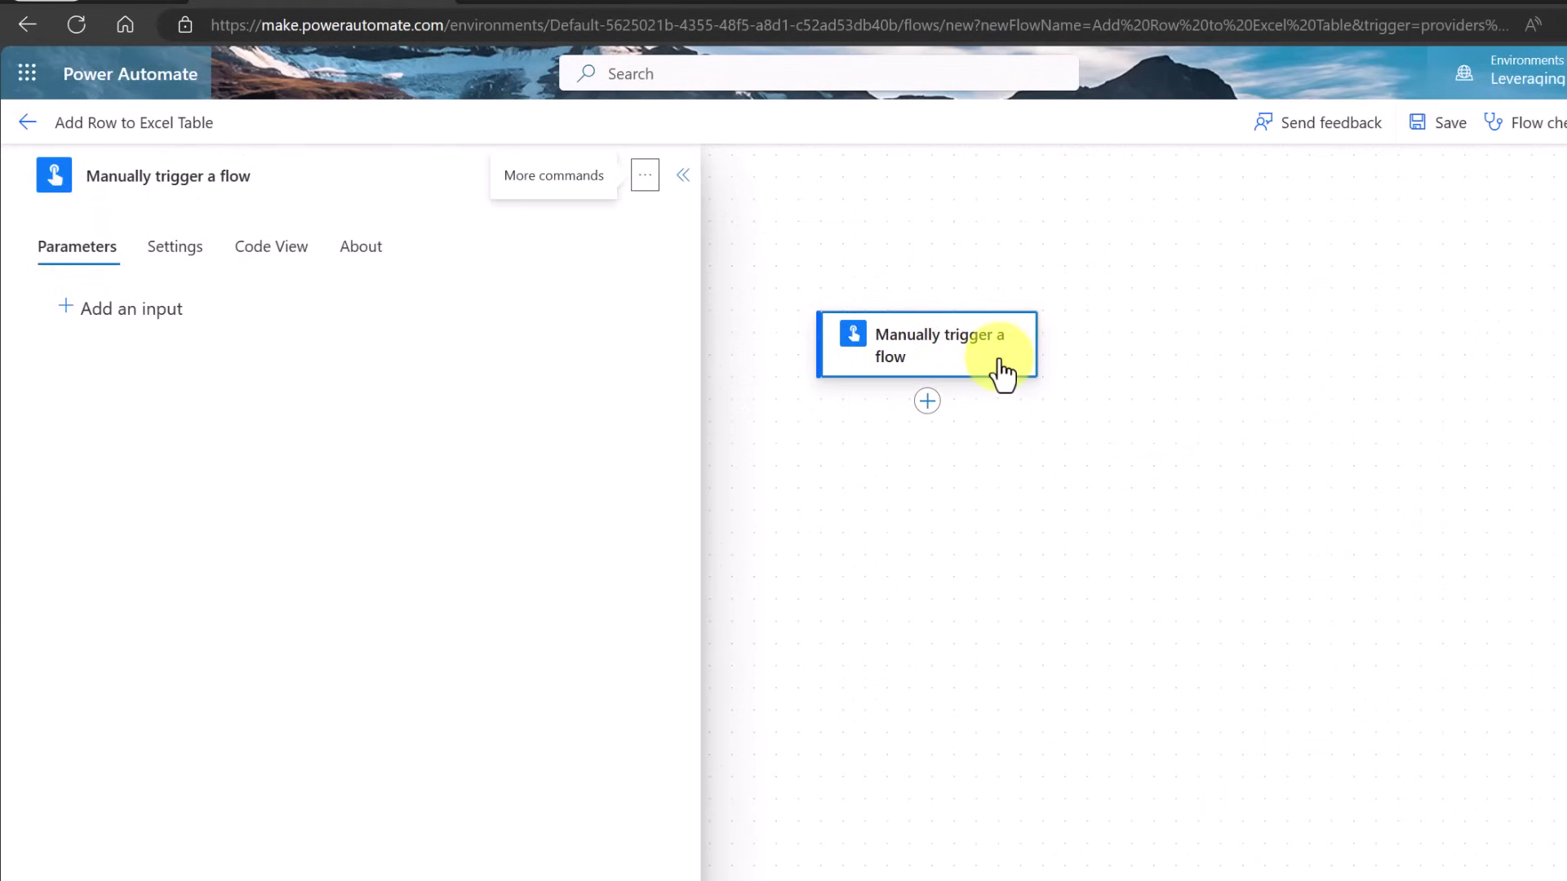
pyautogui.click(139, 311)
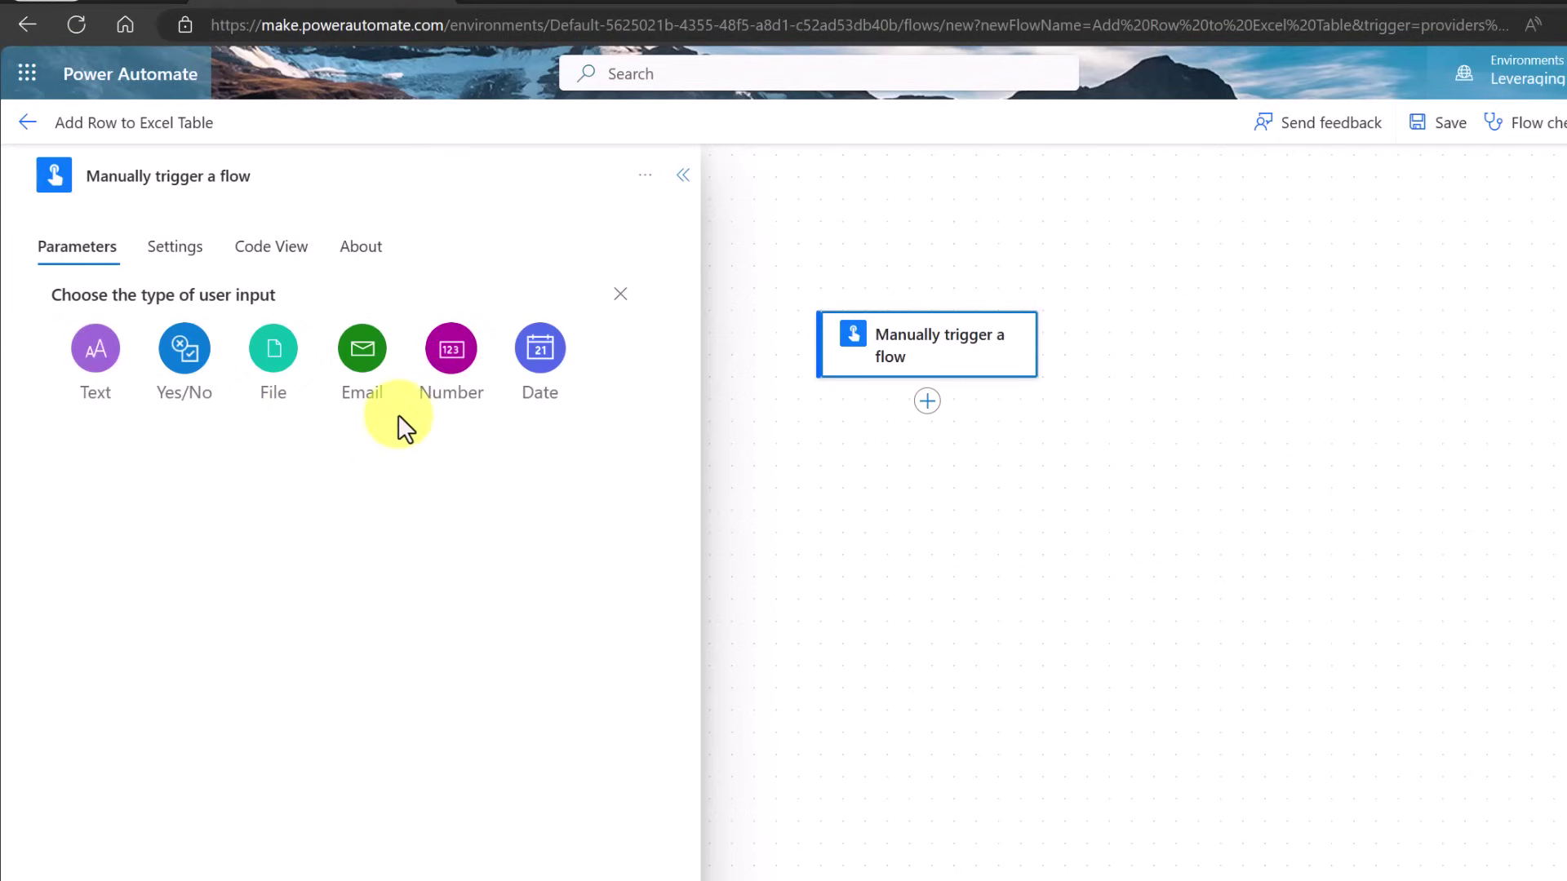
pyautogui.click(94, 350)
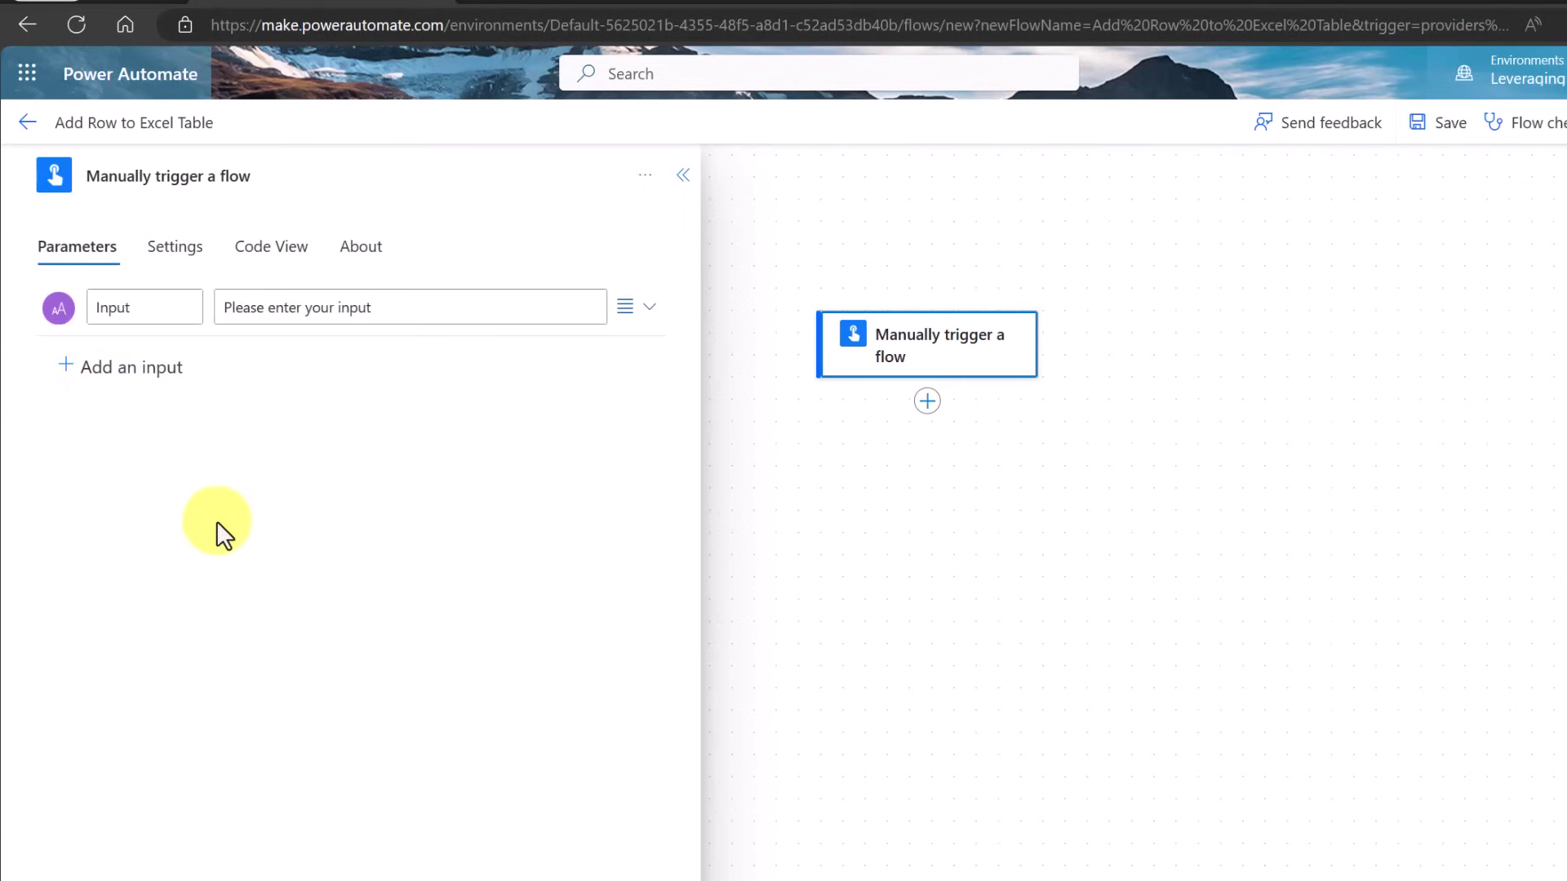
pyautogui.click(178, 318)
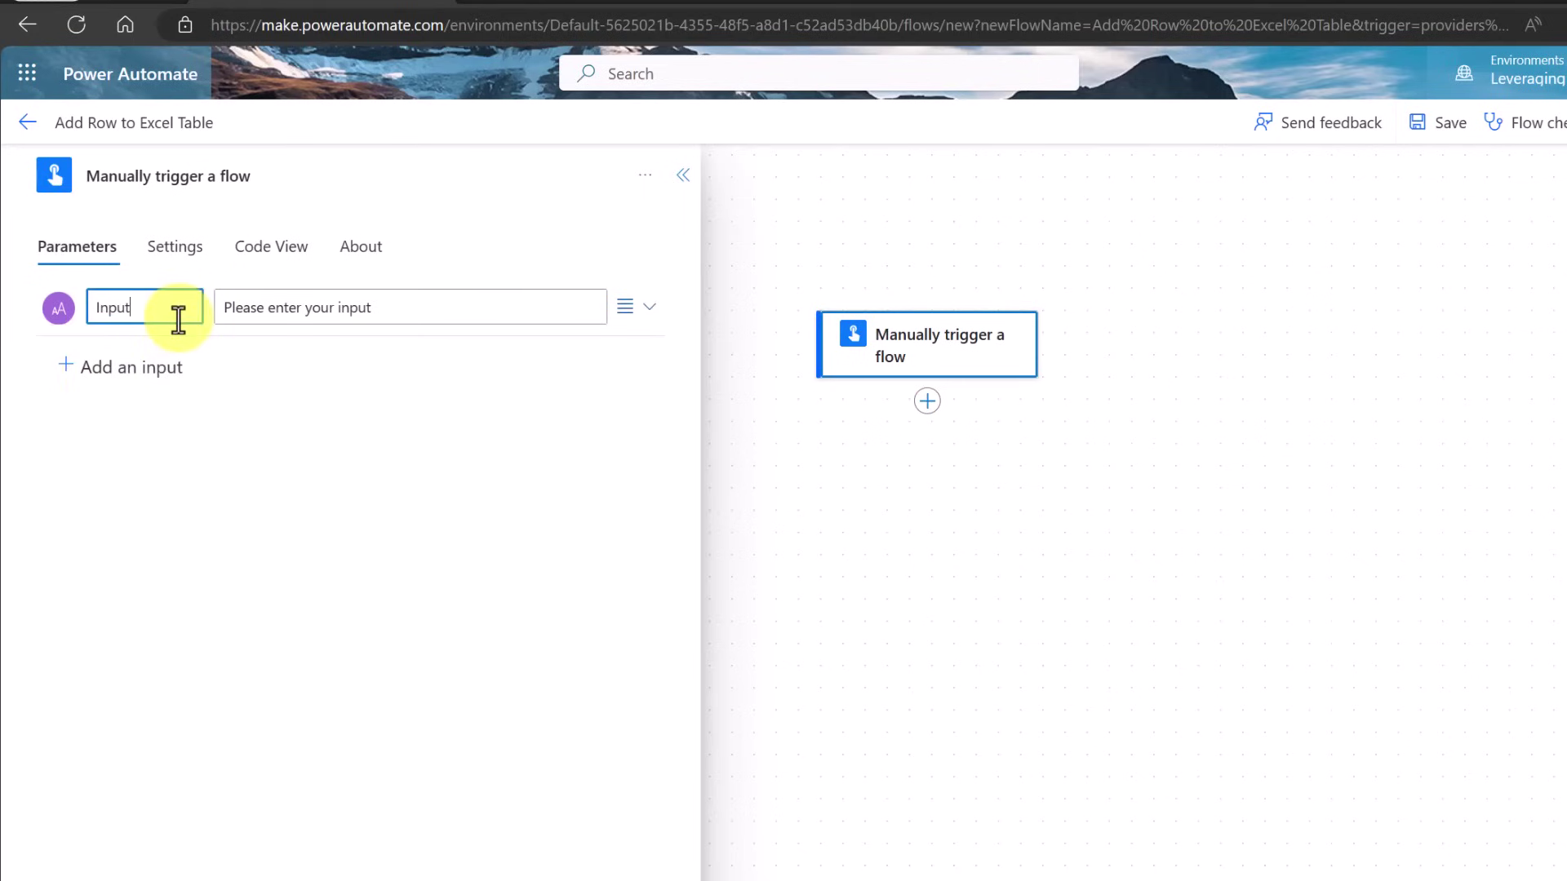
pyautogui.hotkey('ctrl', 'a')
pyautogui.write('I')
pyautogui.click(179, 491)
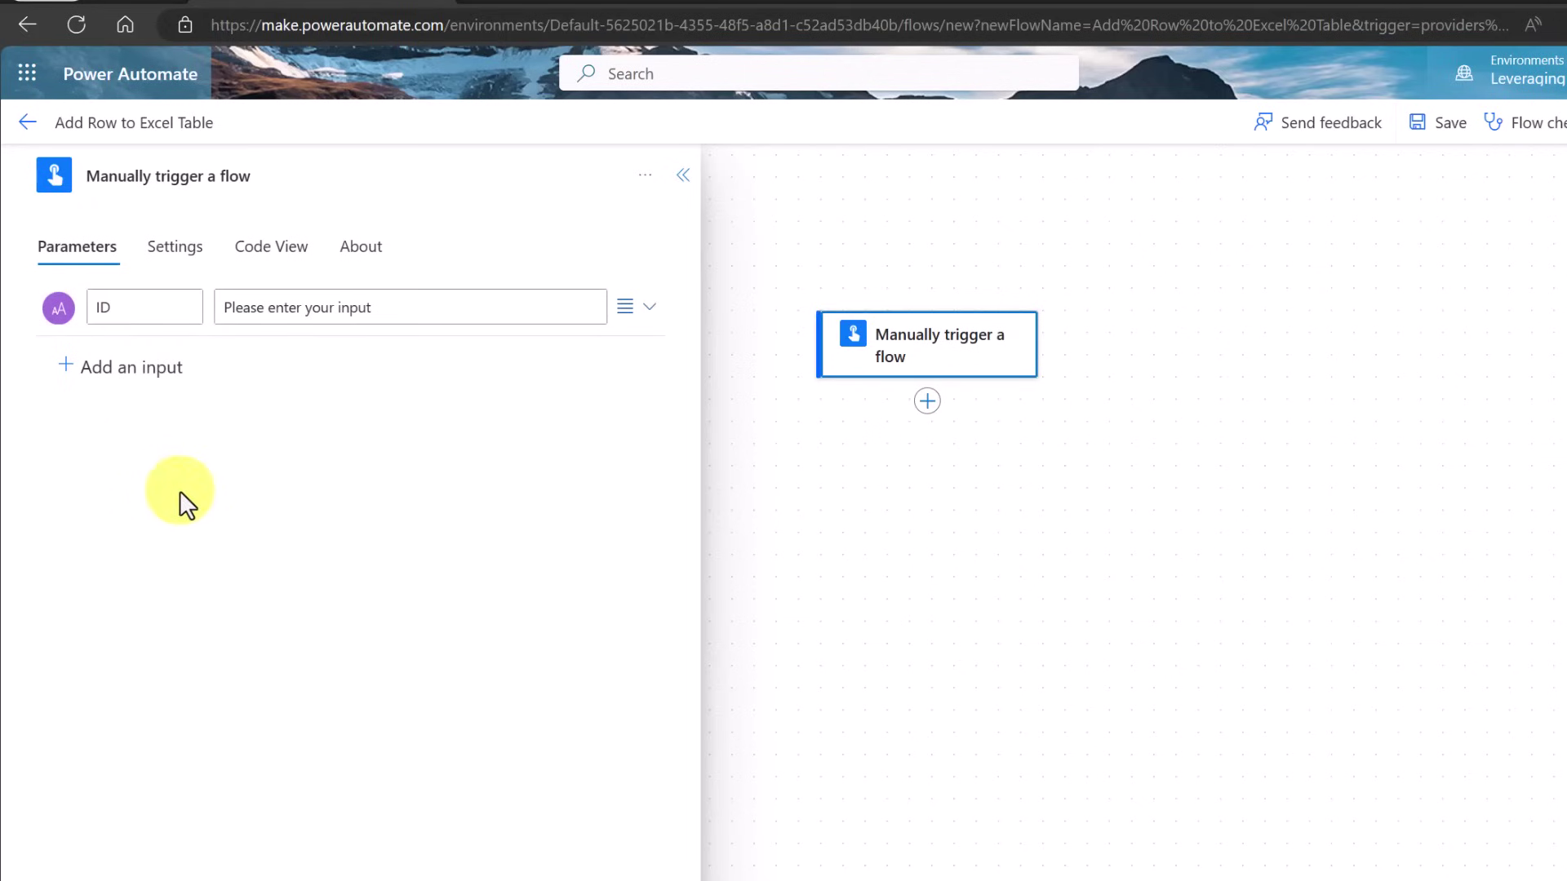
# Add two more text inputs named Name and Sales
pyautogui.click(145, 369)
pyautogui.click(94, 417)
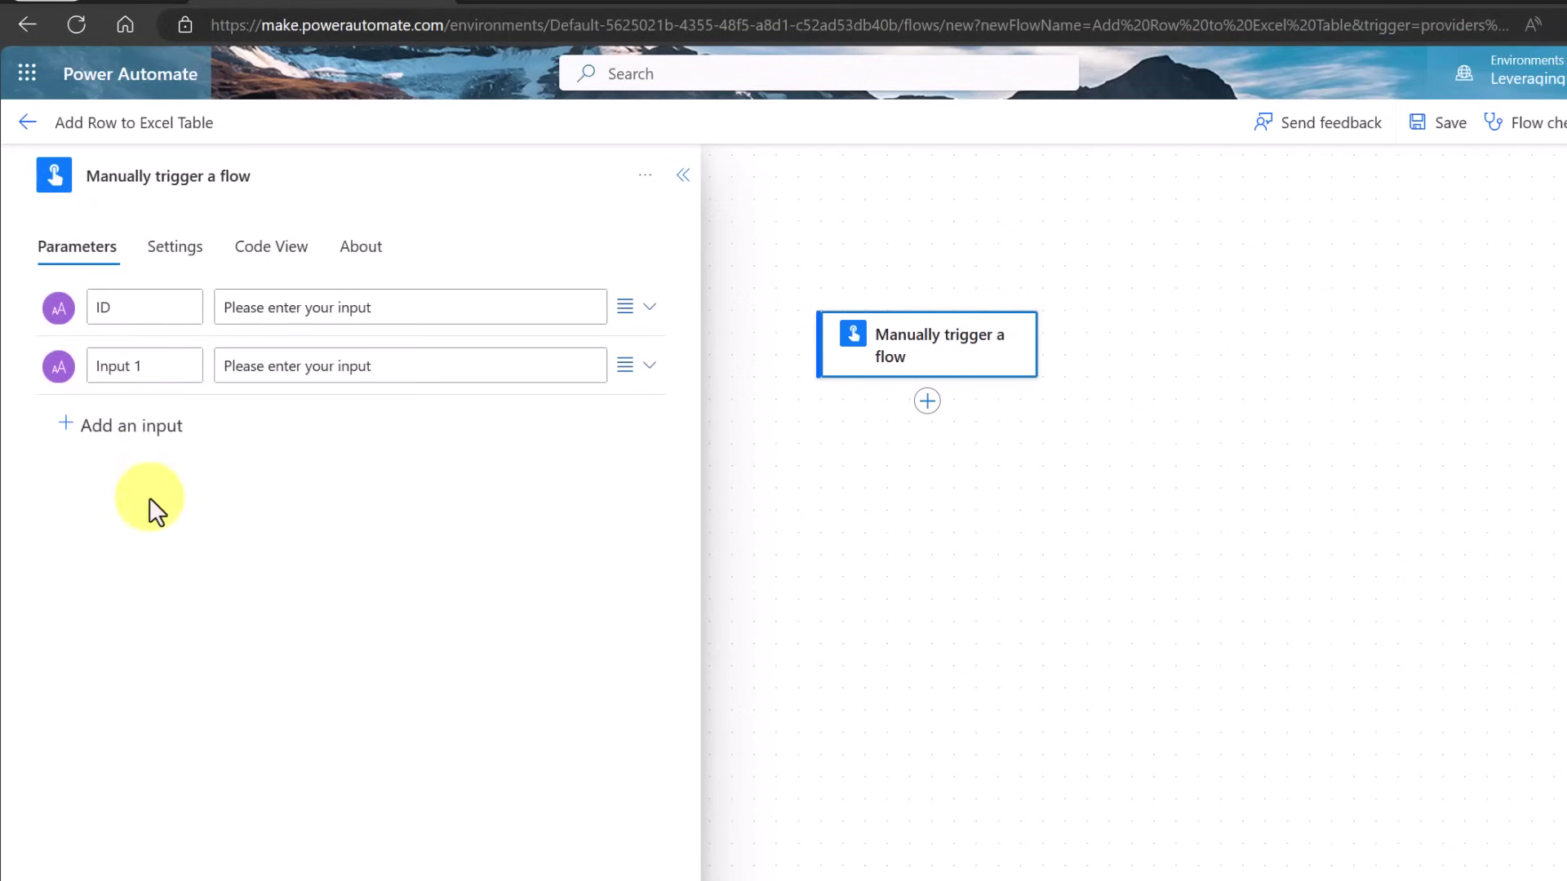
pyautogui.tripleClick(167, 366)
pyautogui.write('Name')
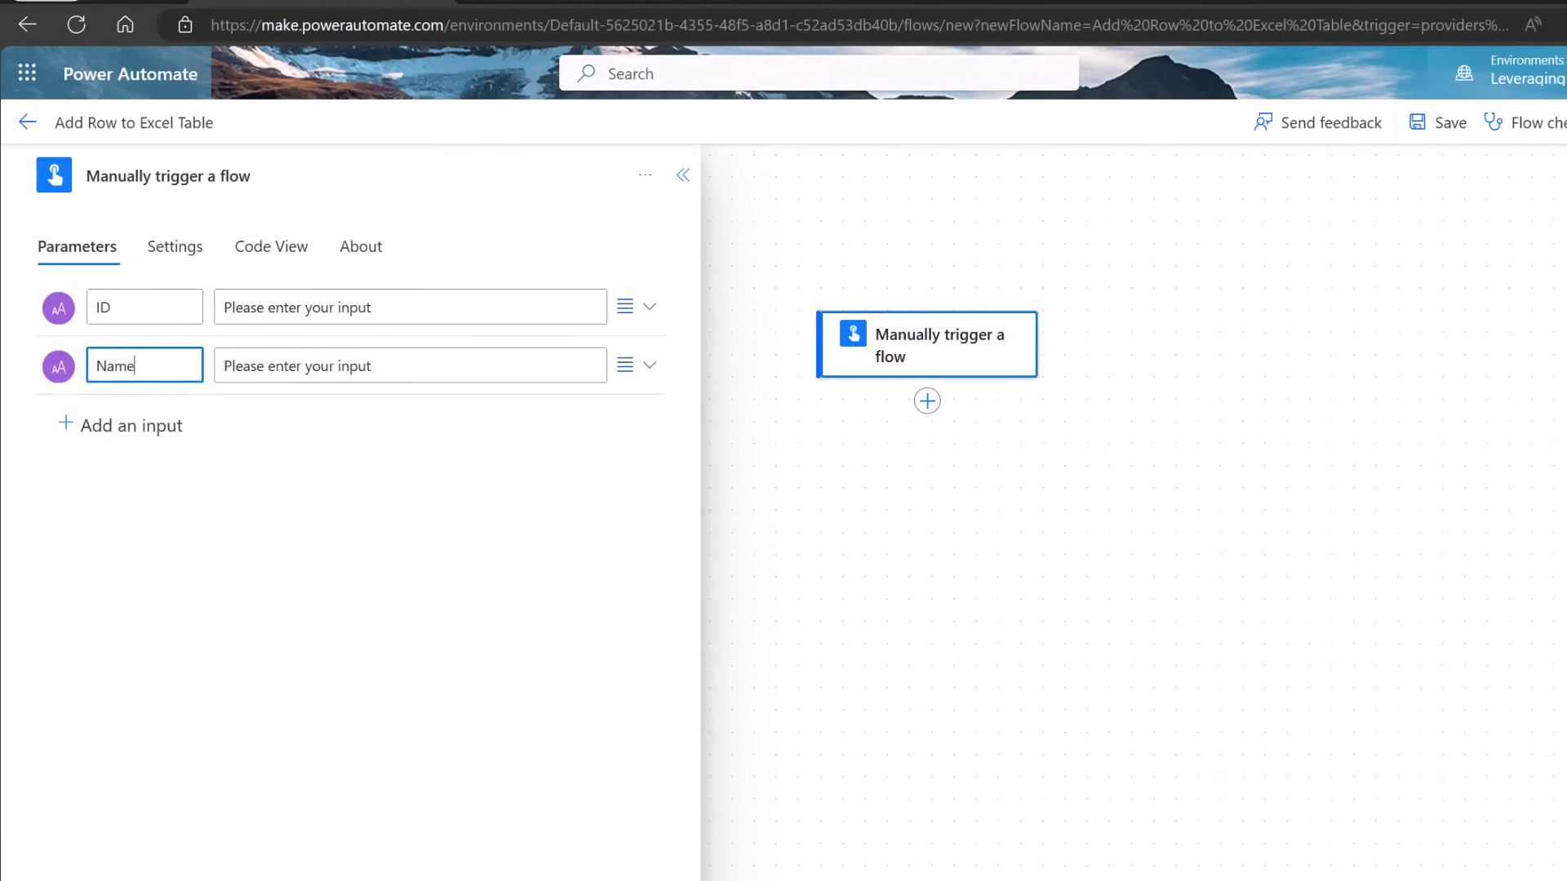
pyautogui.click(123, 427)
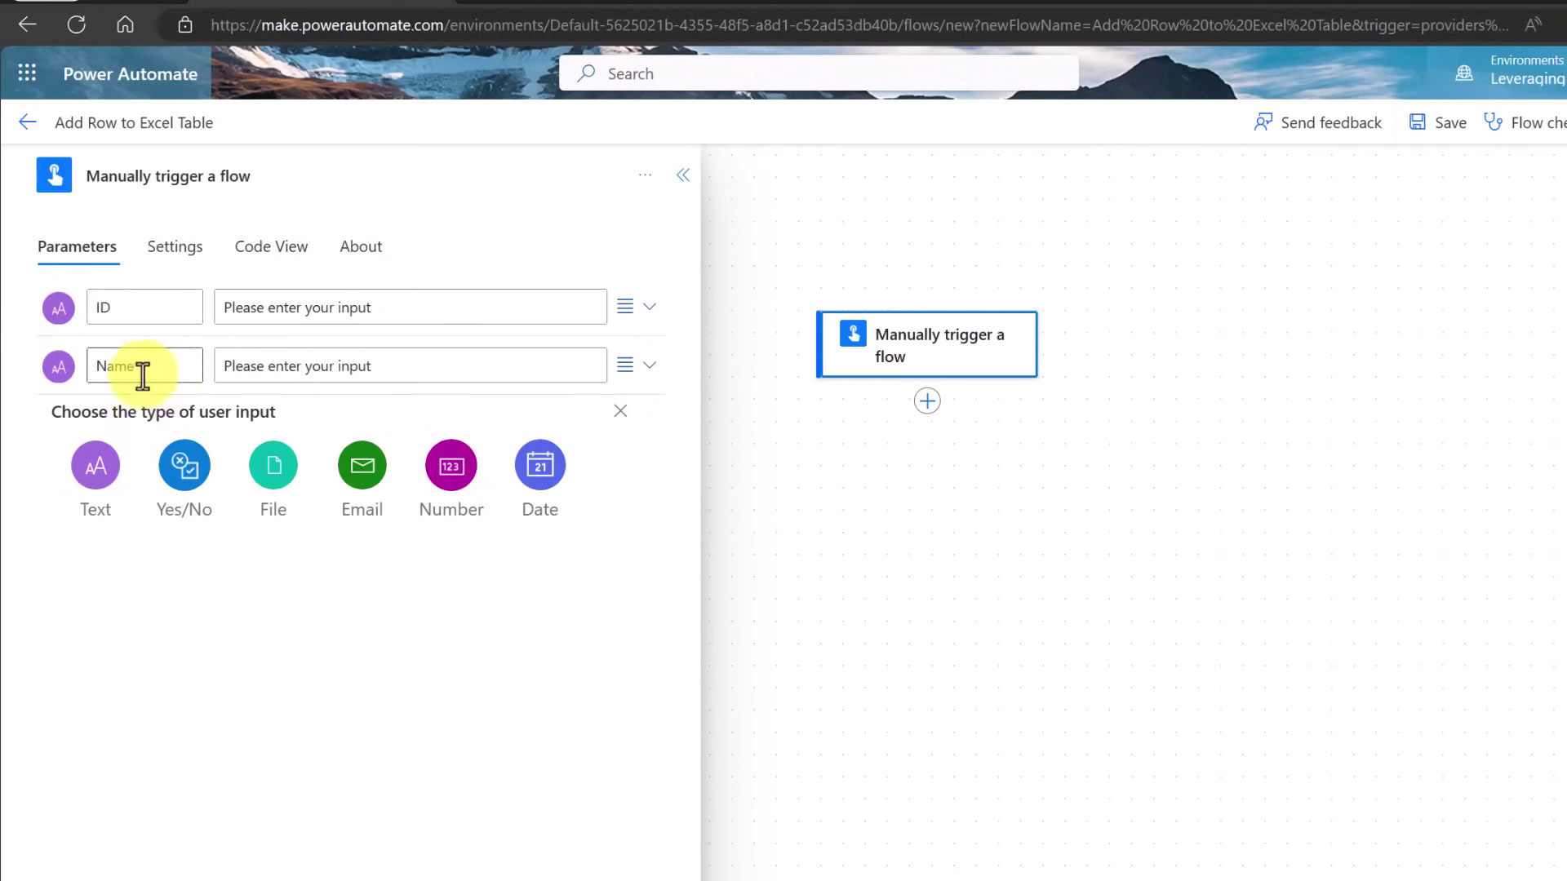
pyautogui.click(96, 467)
pyautogui.tripleClick(164, 428)
pyautogui.write('Sales')
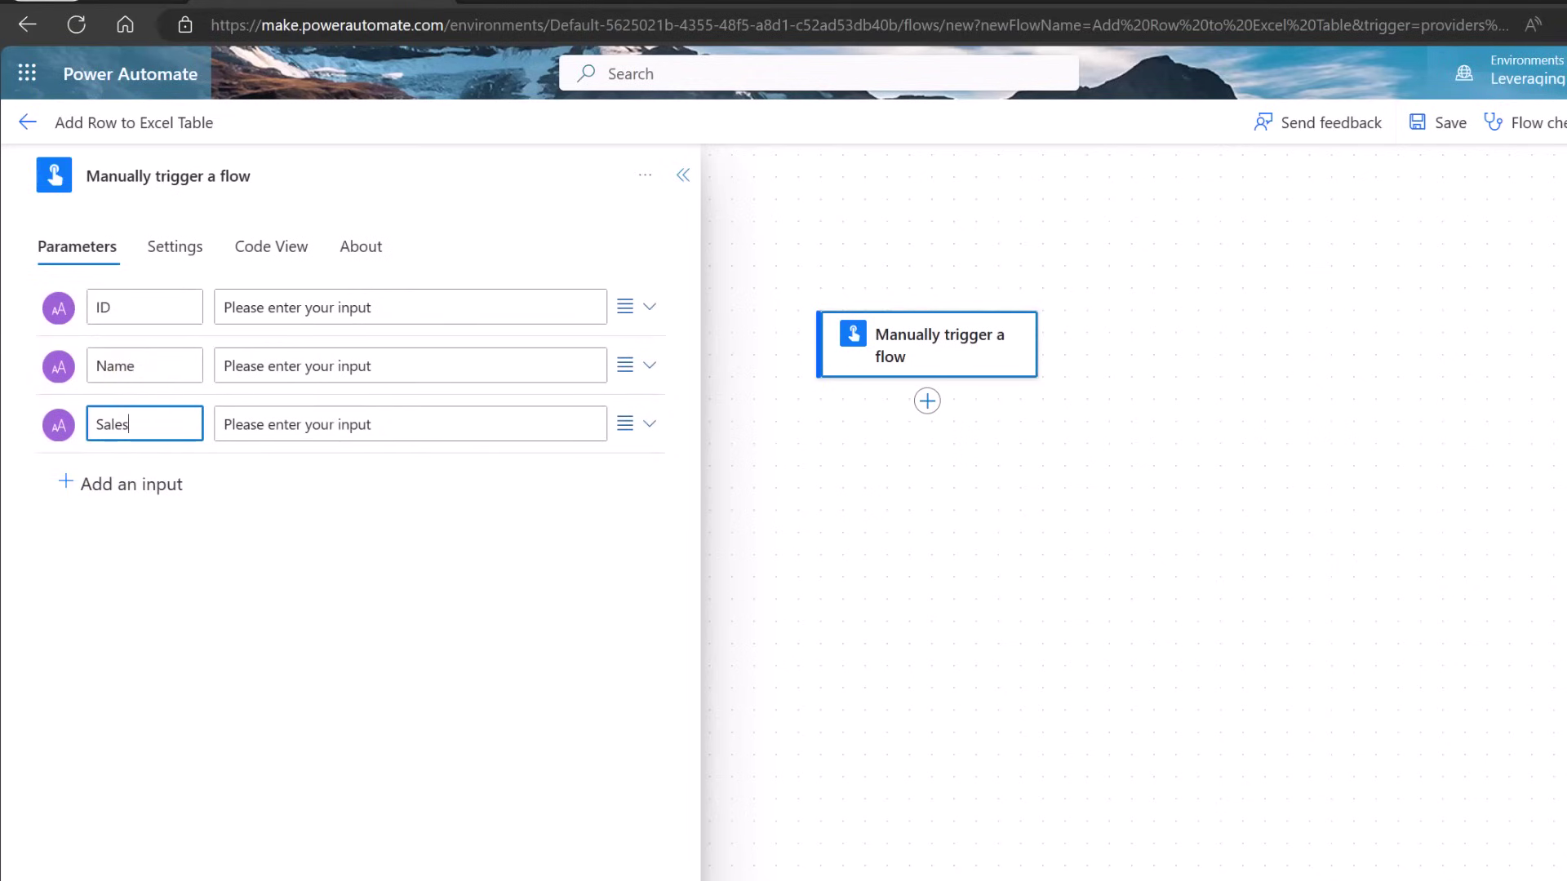
pyautogui.click(38, 664)
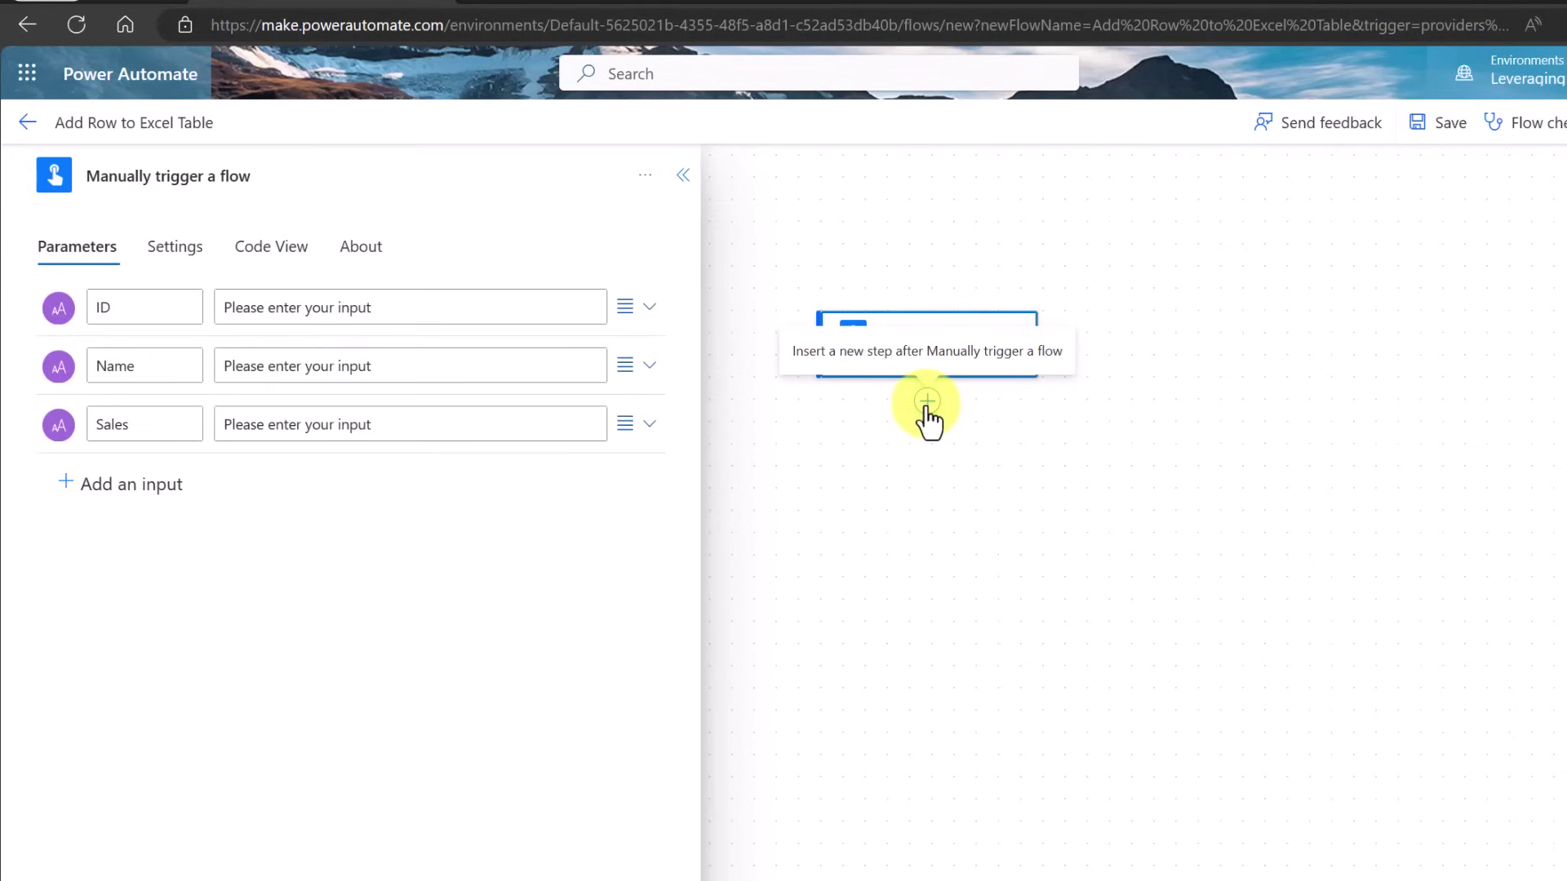
# Add an Excel Online (Business) 'Add a row into a table' action after the trigger
pyautogui.click(927, 400)
pyautogui.click(926, 449)
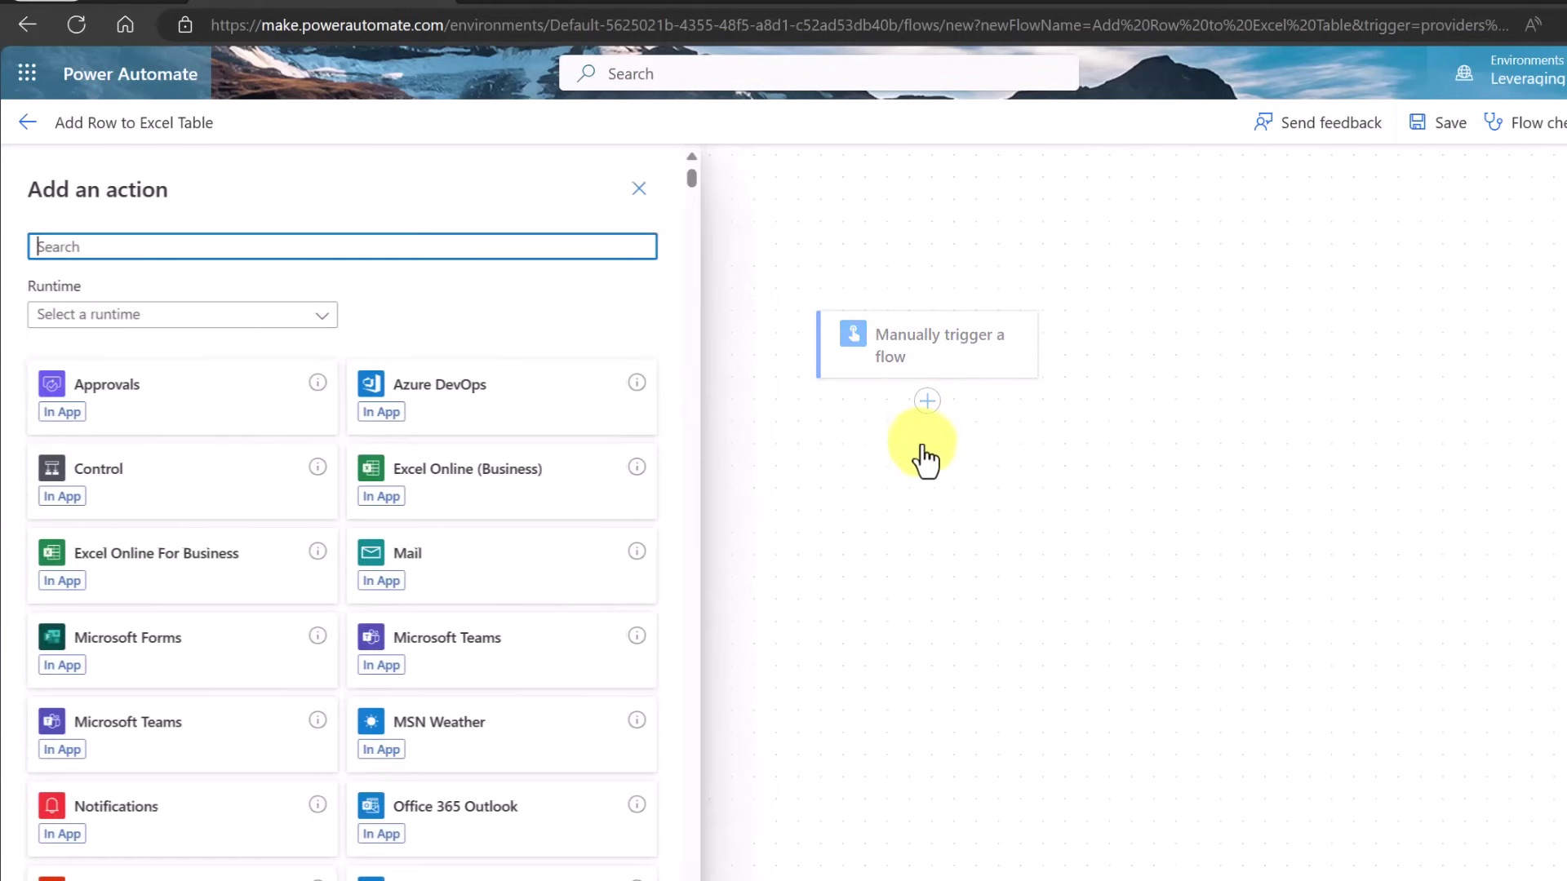
pyautogui.click(511, 494)
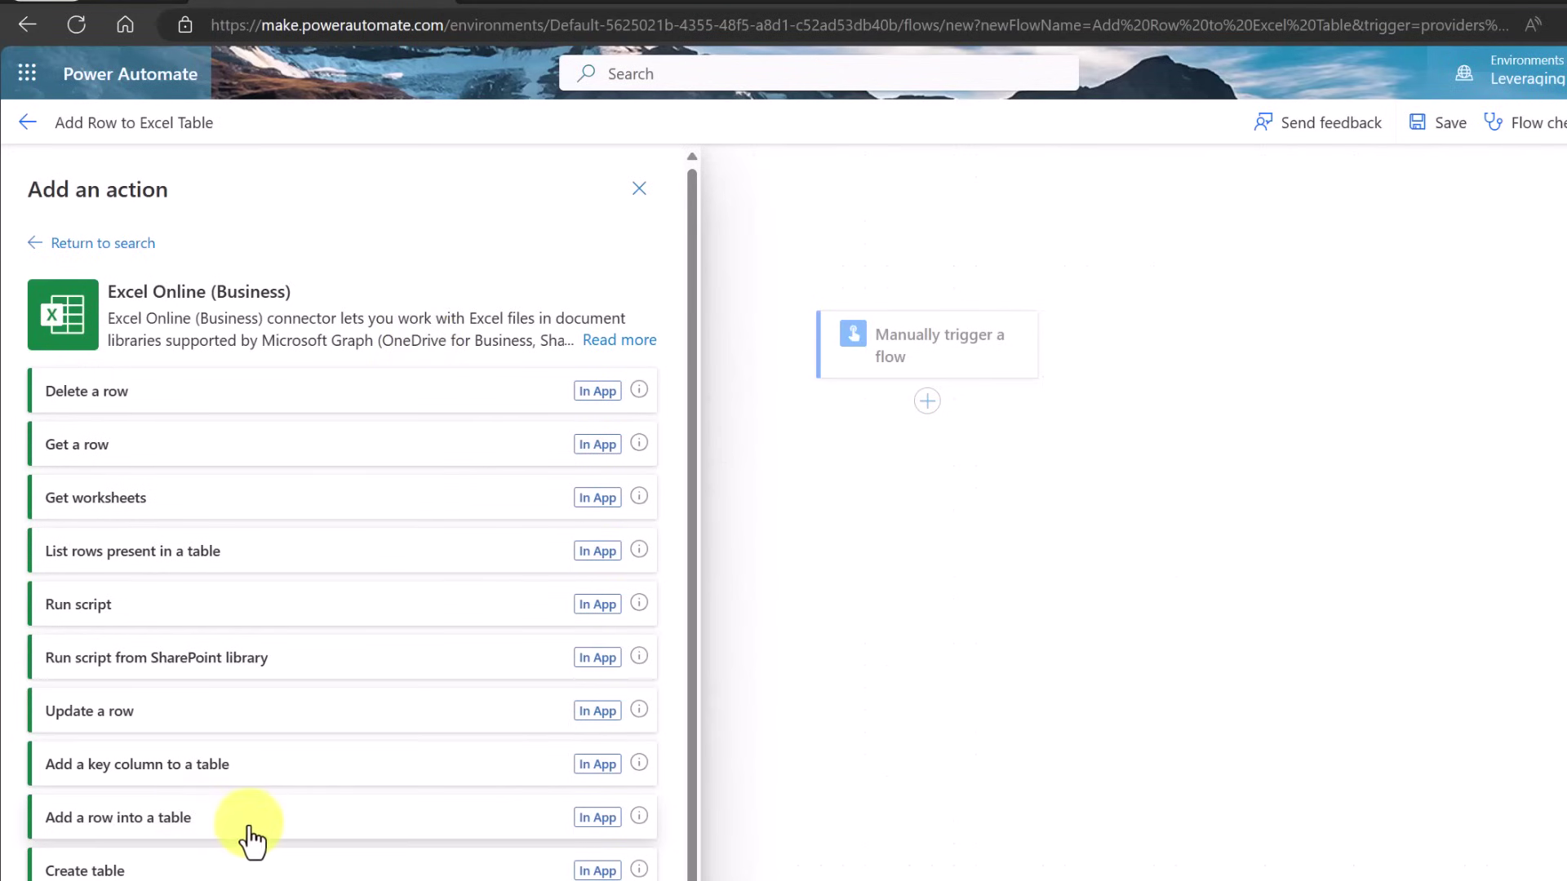
pyautogui.click(322, 834)
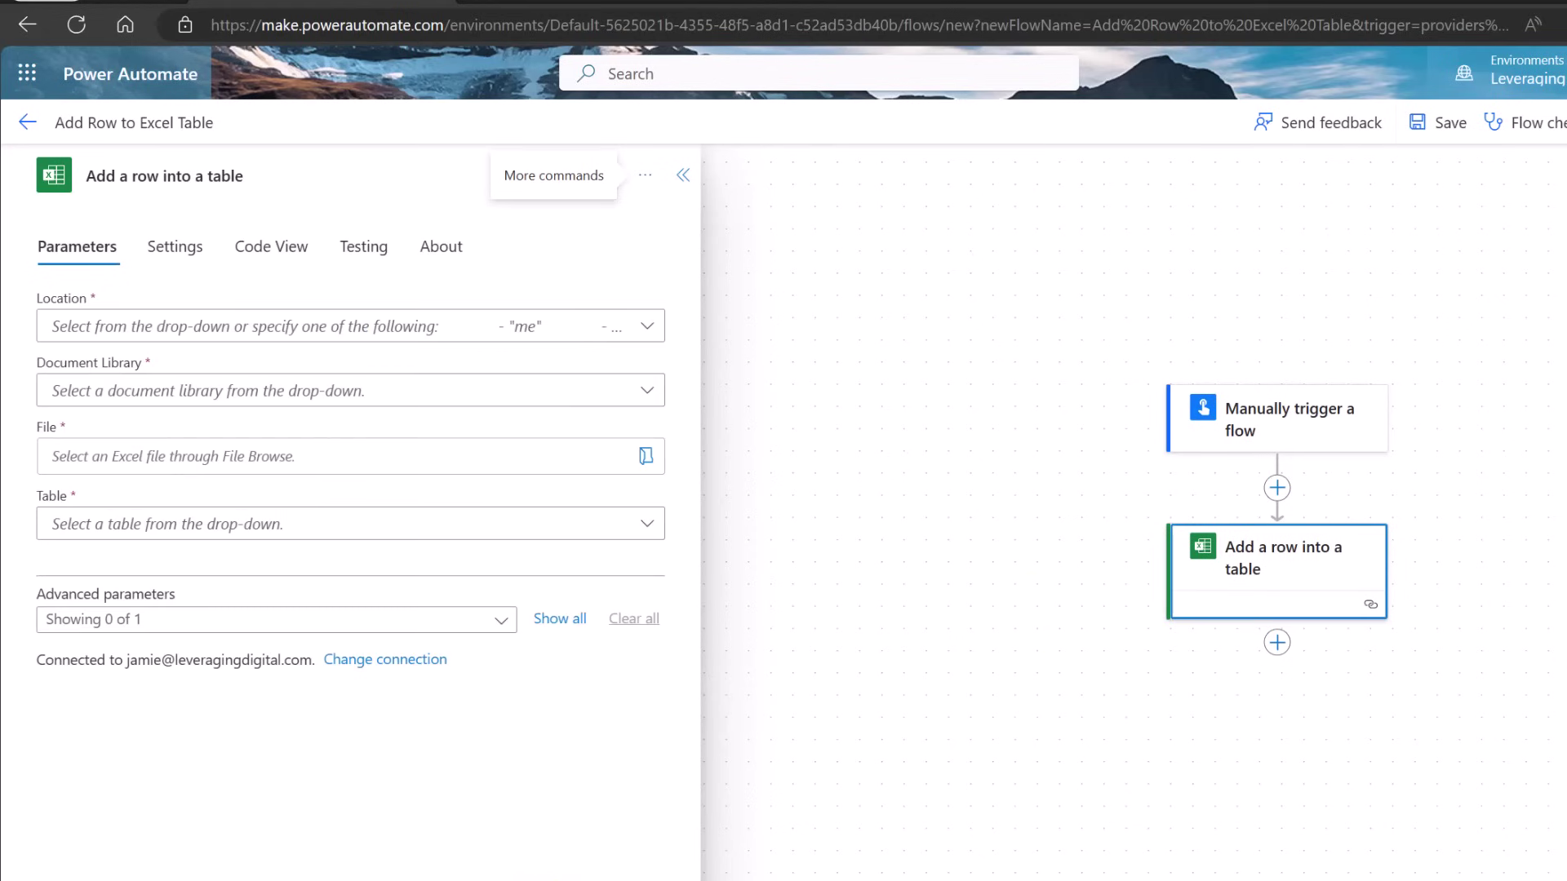
# Point it at OneDrive for Business, OneDrive library, Manual Trigger Power Automate.xlsx, table Sales
pyautogui.click(654, 330)
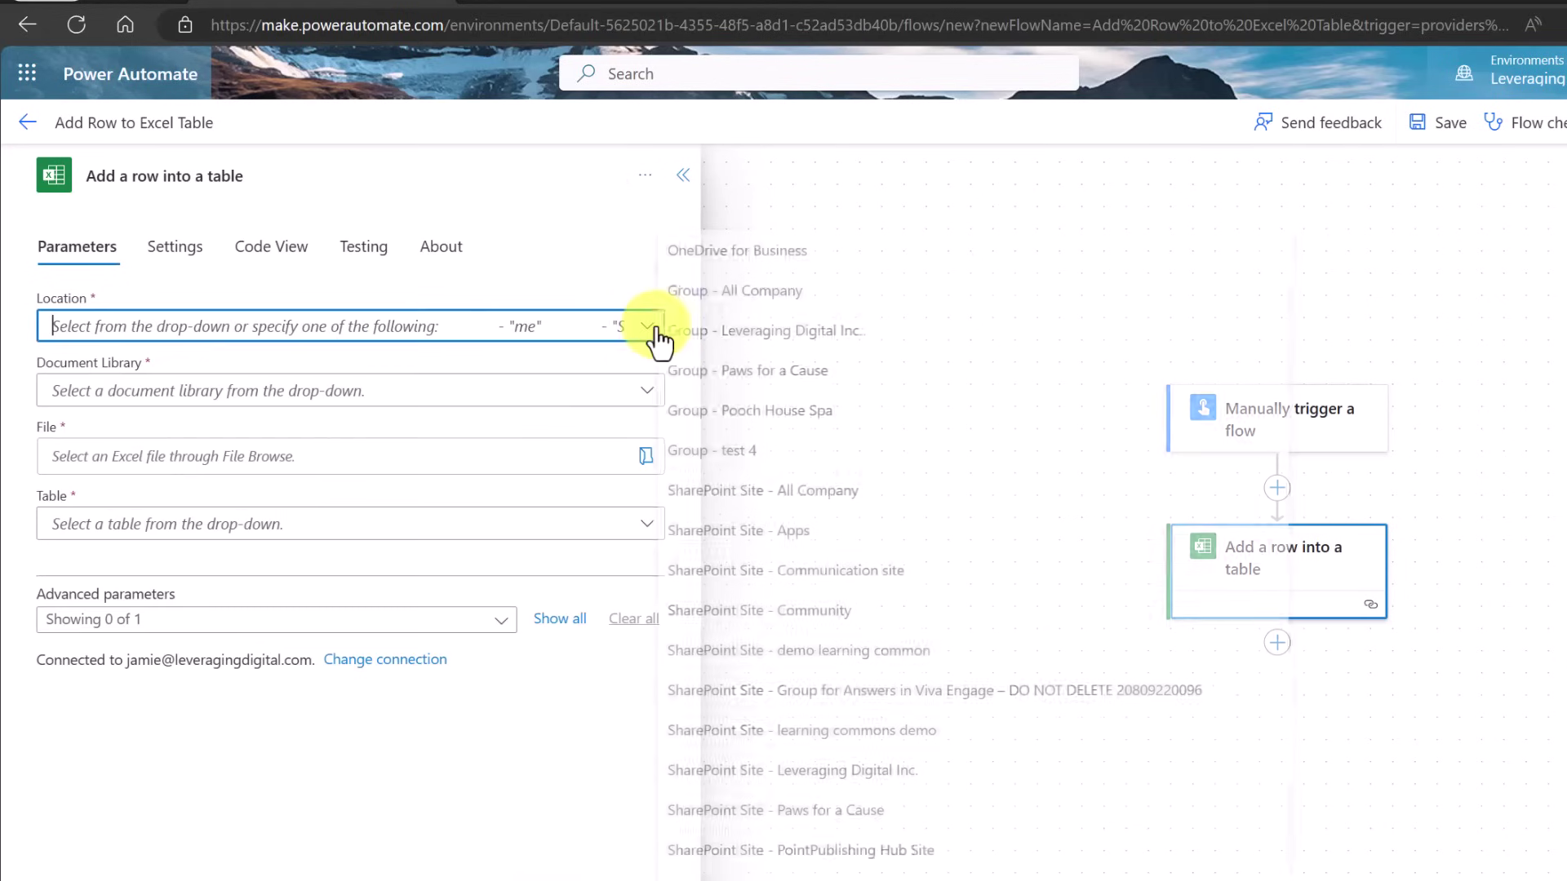
pyautogui.click(788, 261)
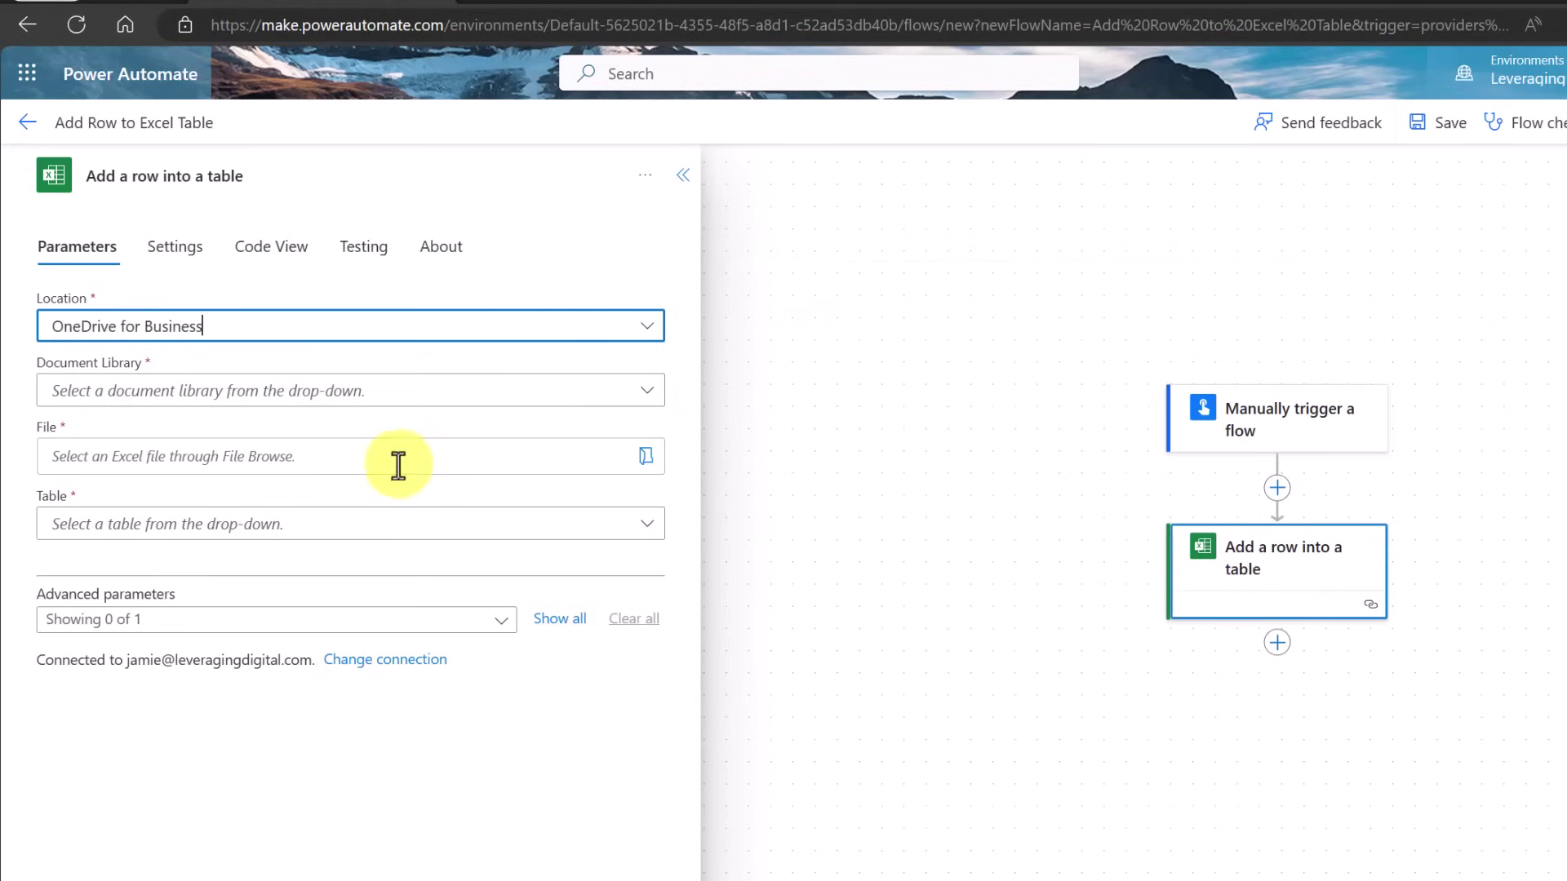
pyautogui.click(651, 400)
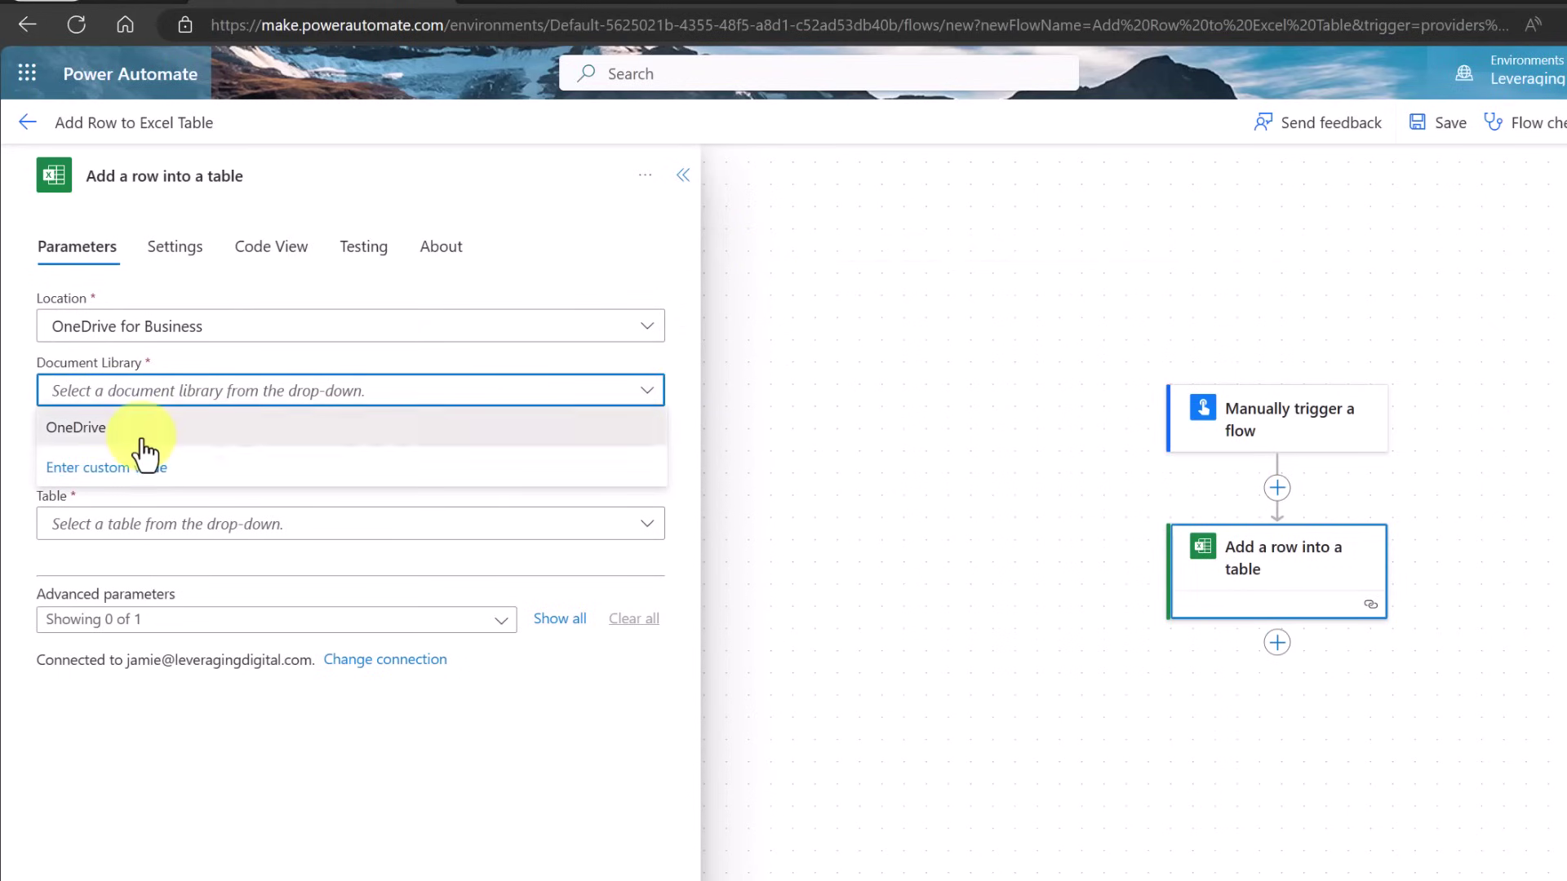
pyautogui.click(141, 435)
pyautogui.click(641, 459)
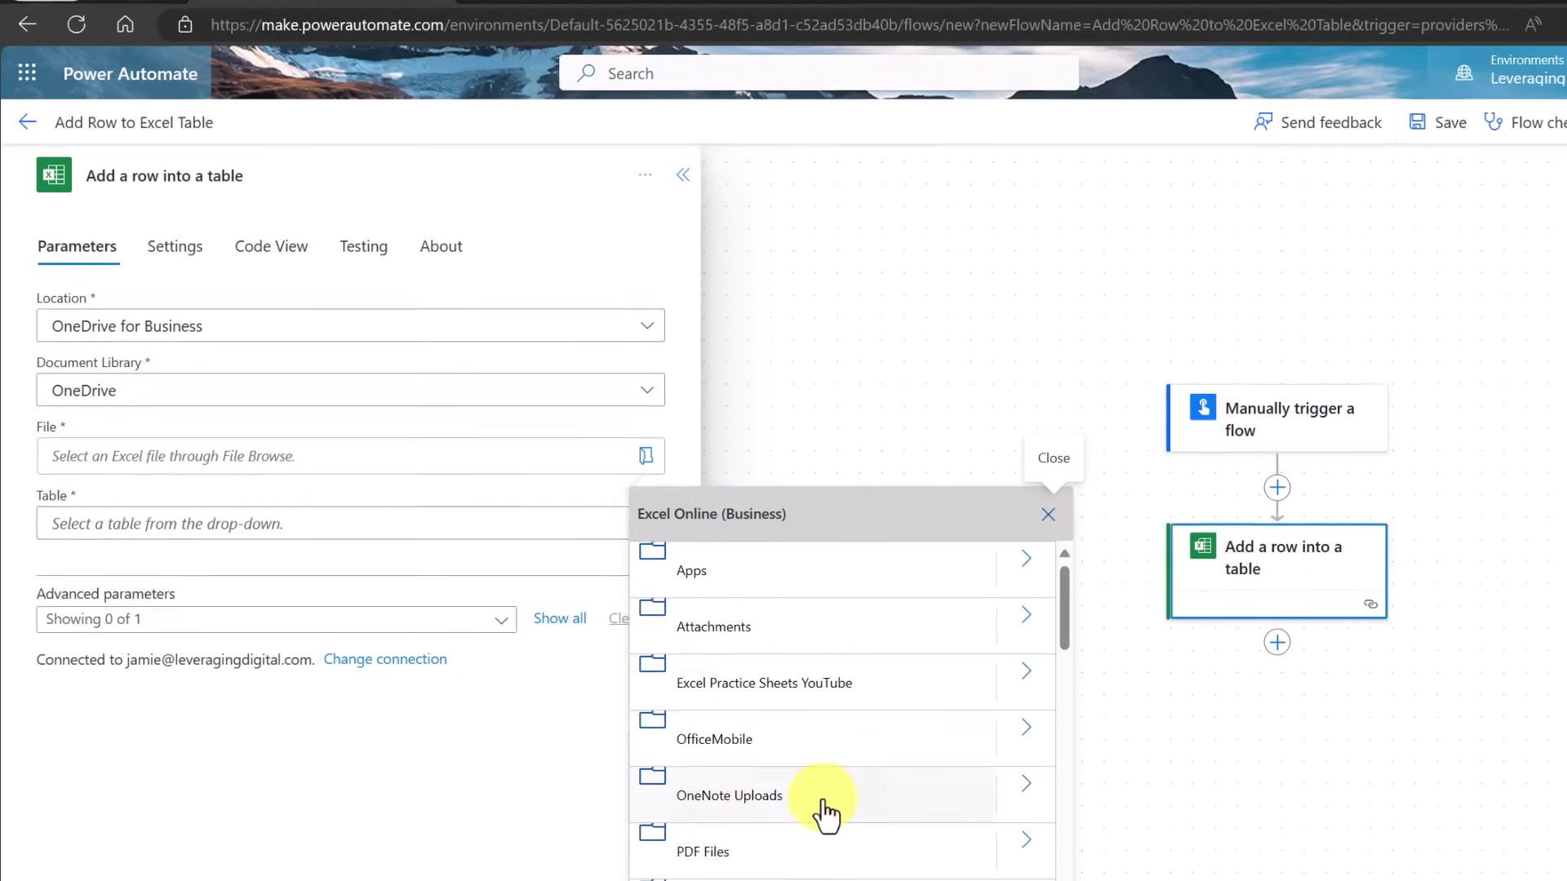
pyautogui.click(1022, 839)
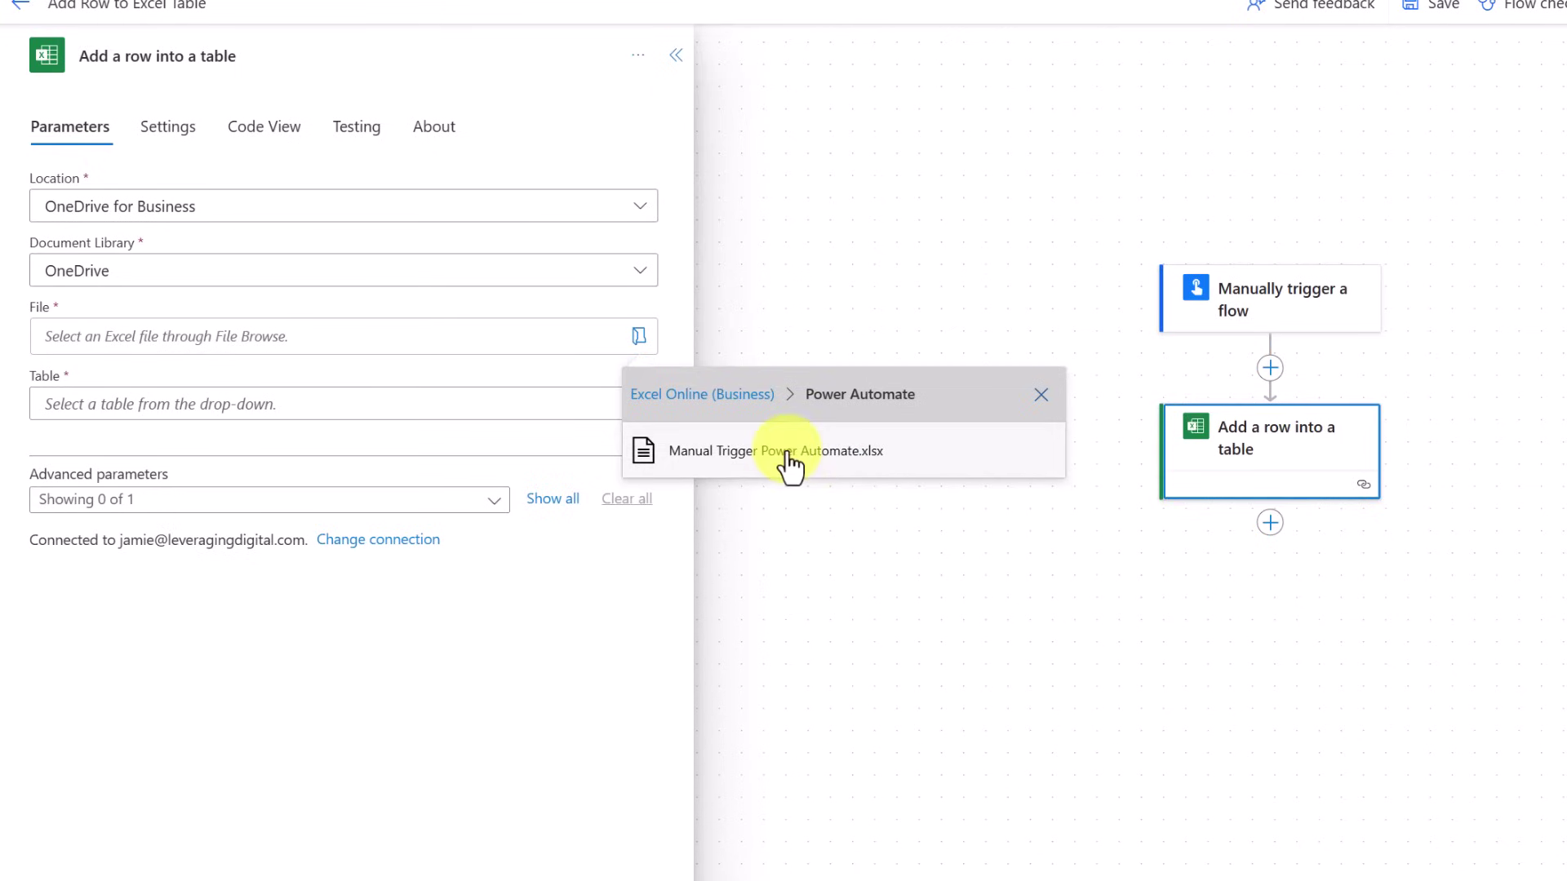
pyautogui.click(800, 464)
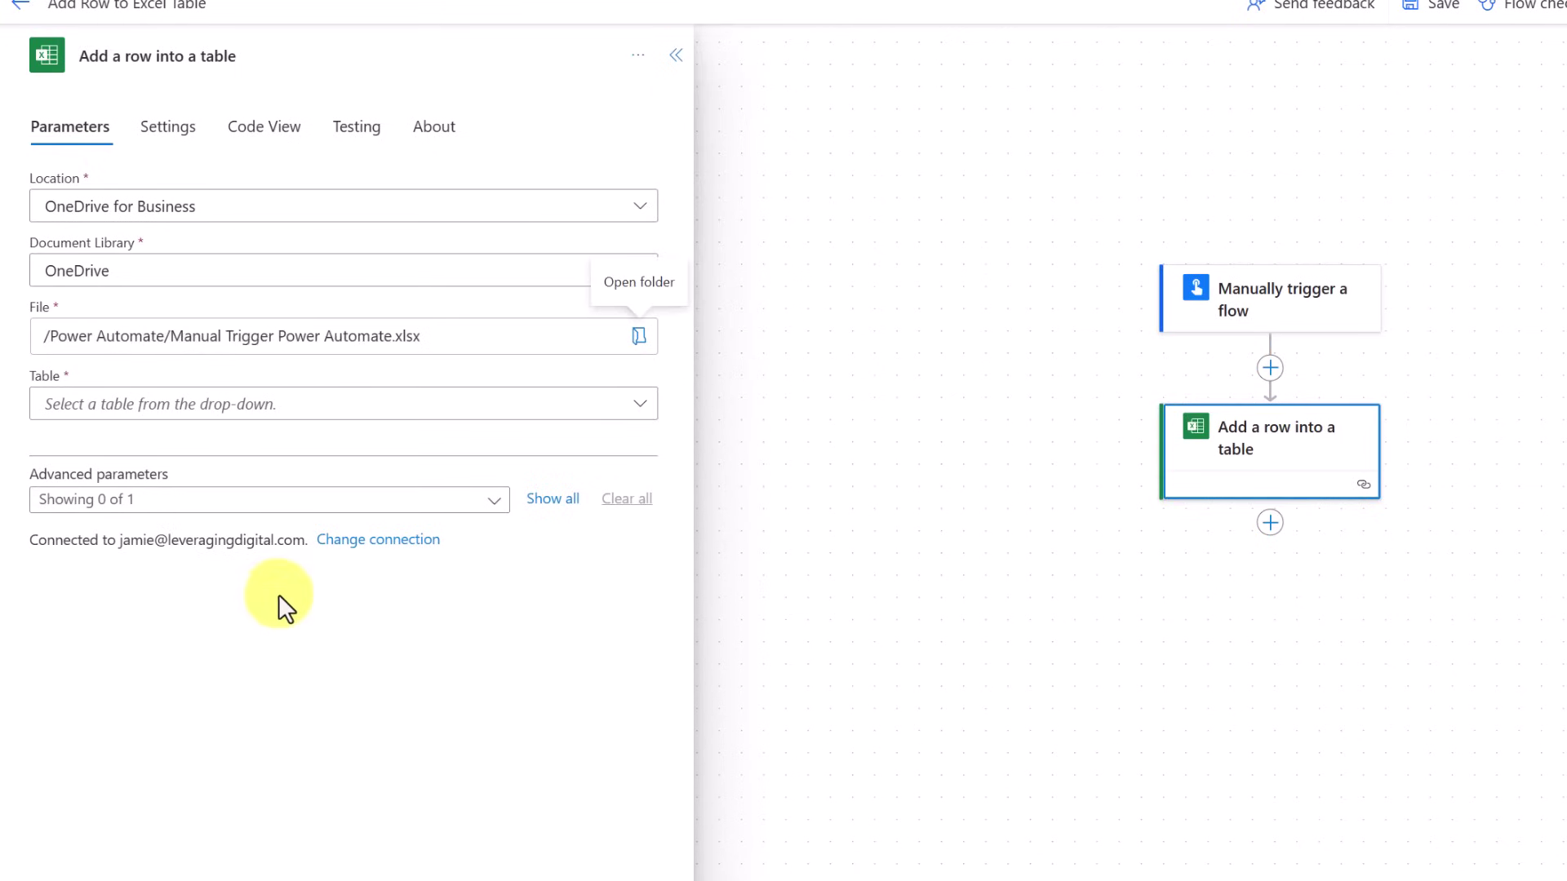
pyautogui.click(640, 405)
pyautogui.click(640, 413)
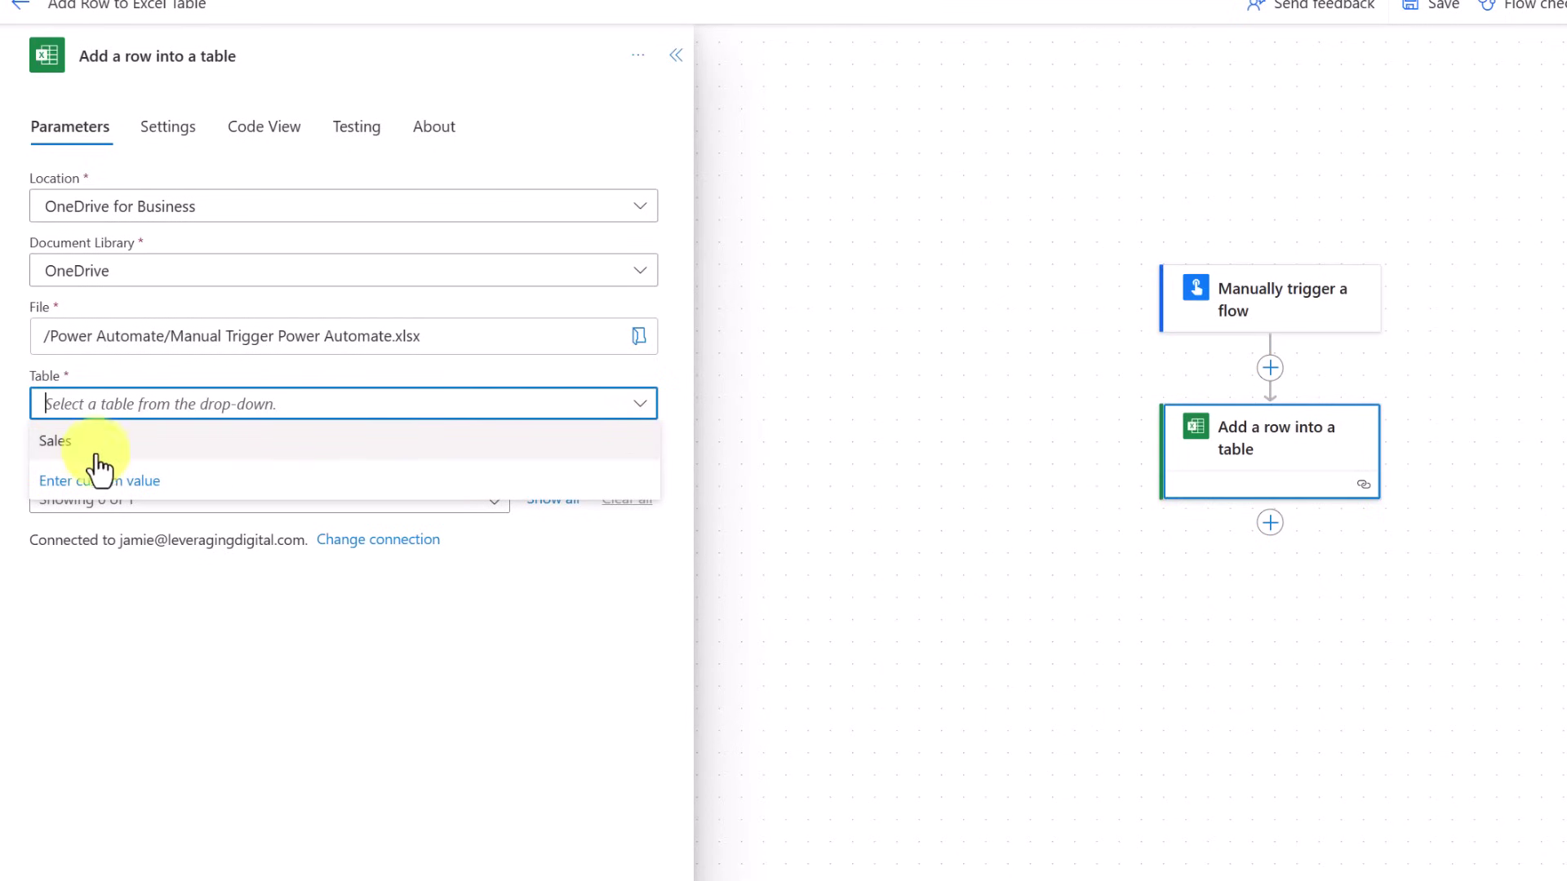
pyautogui.click(89, 445)
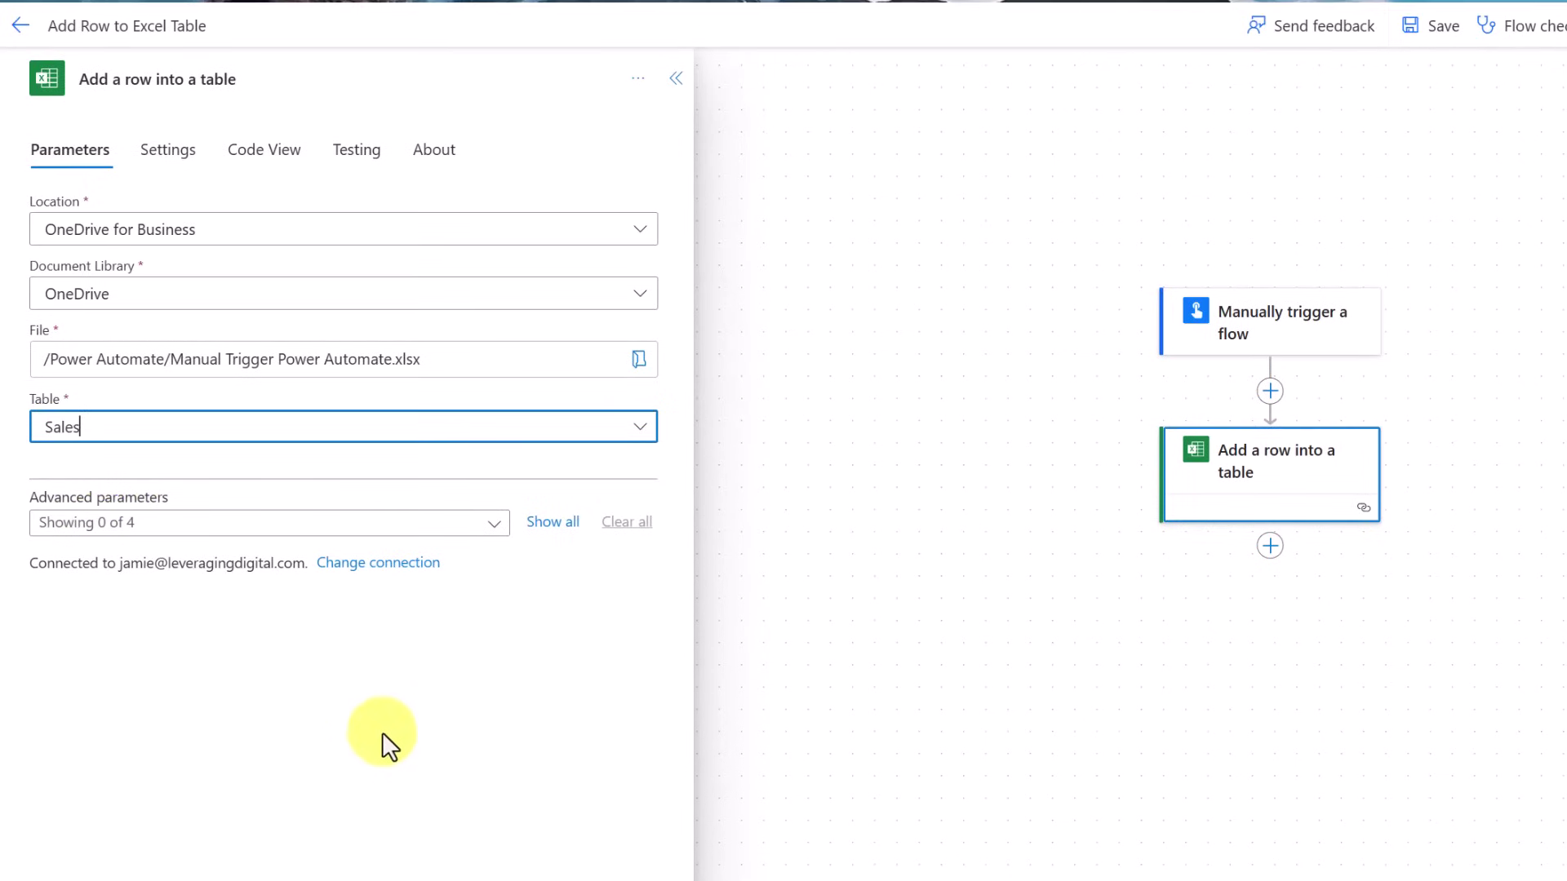
# Show all the table's column fields and fill ID with the trigger's ID input
pyautogui.click(554, 530)
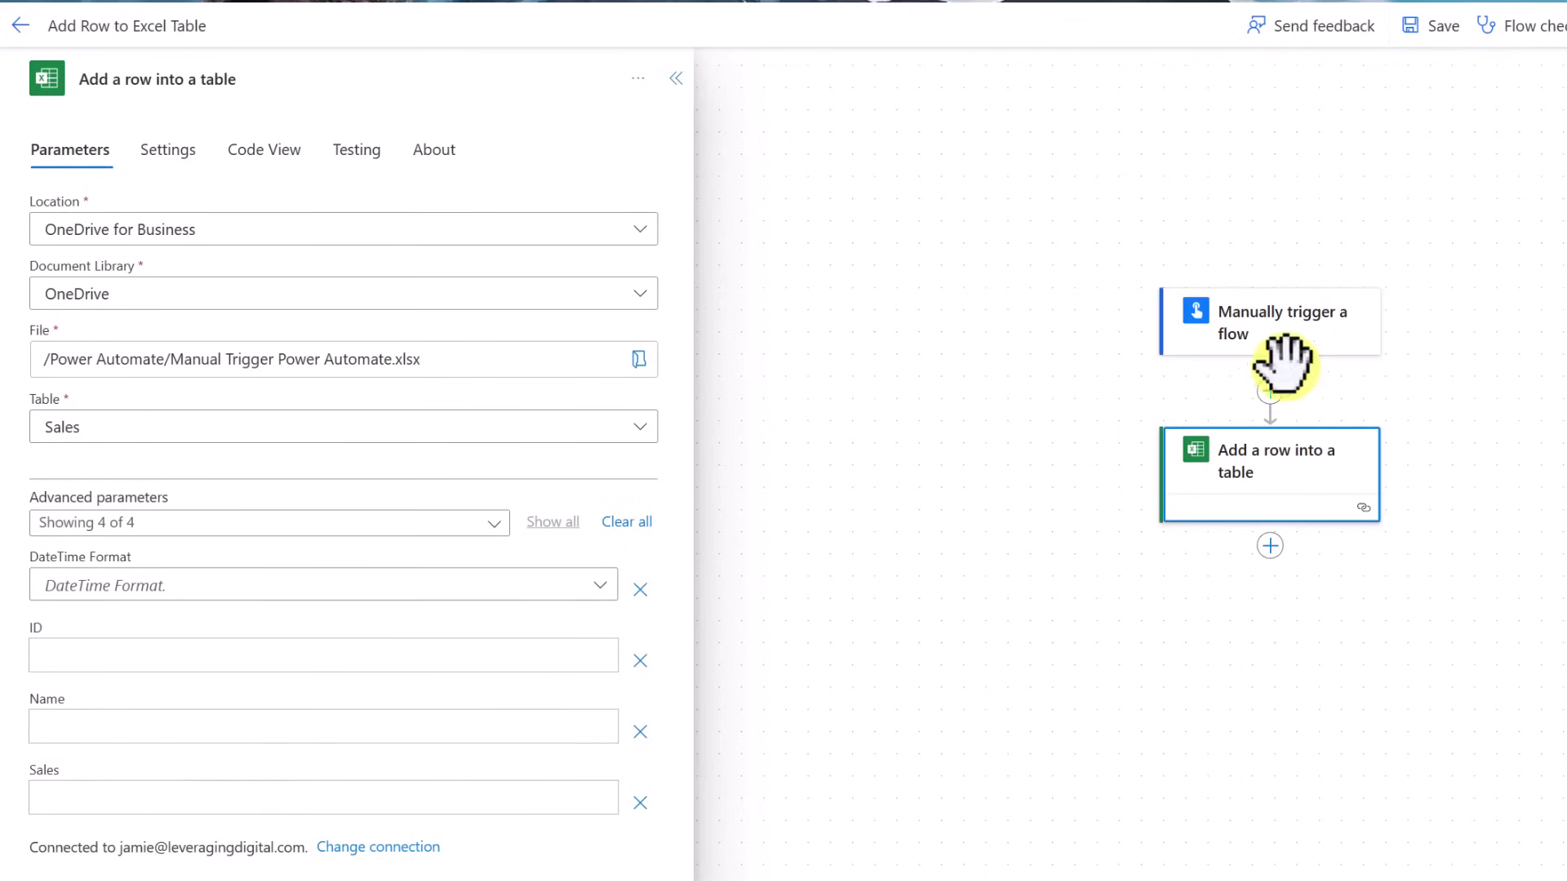
pyautogui.click(243, 663)
pyautogui.click(619, 640)
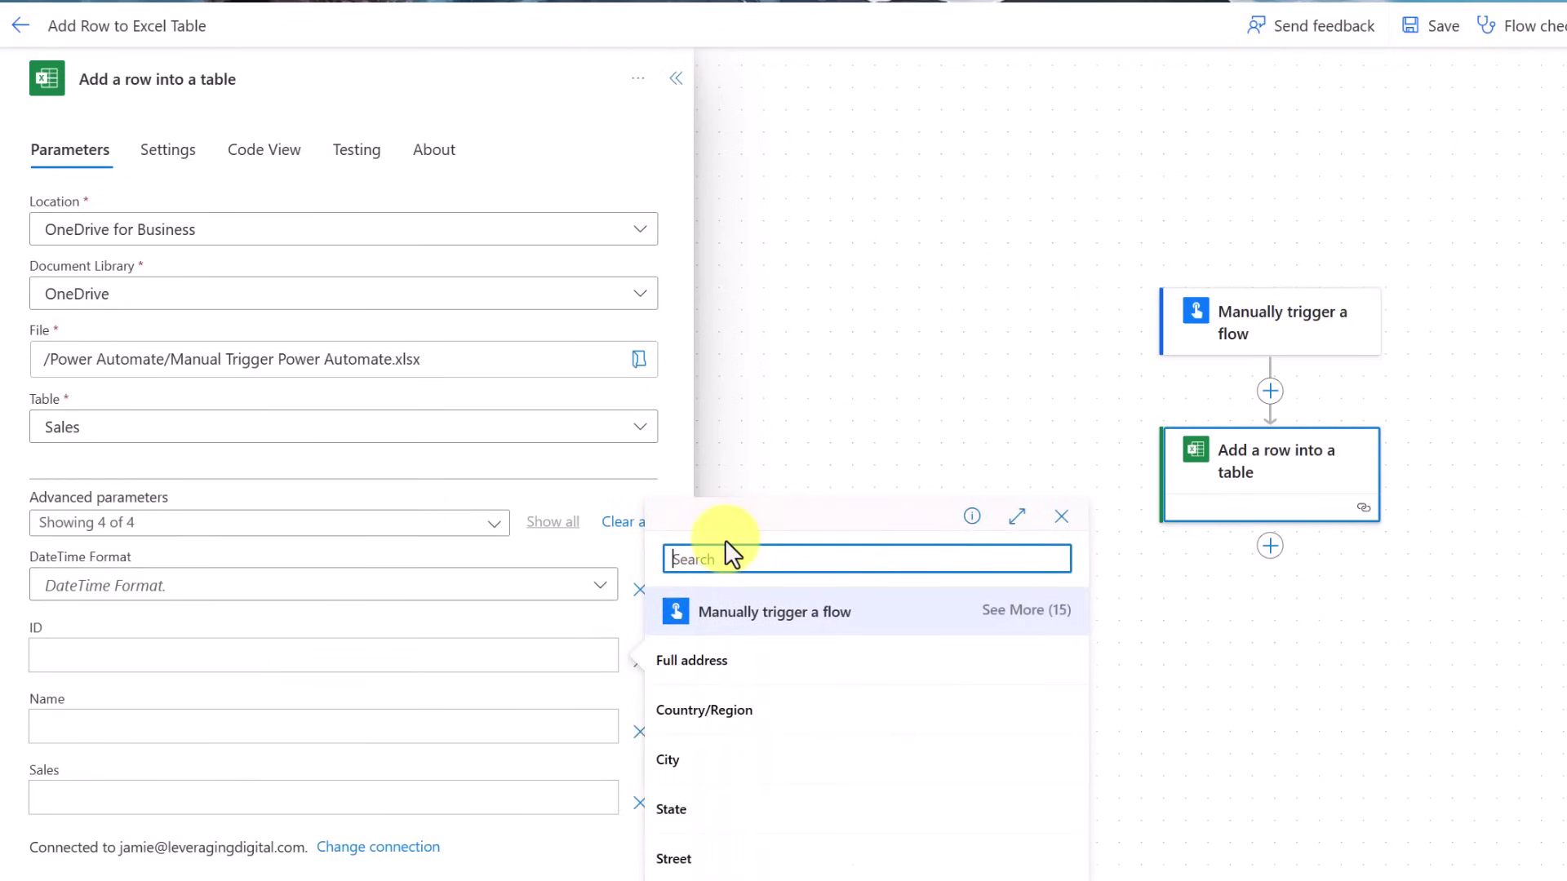
pyautogui.write('ID')
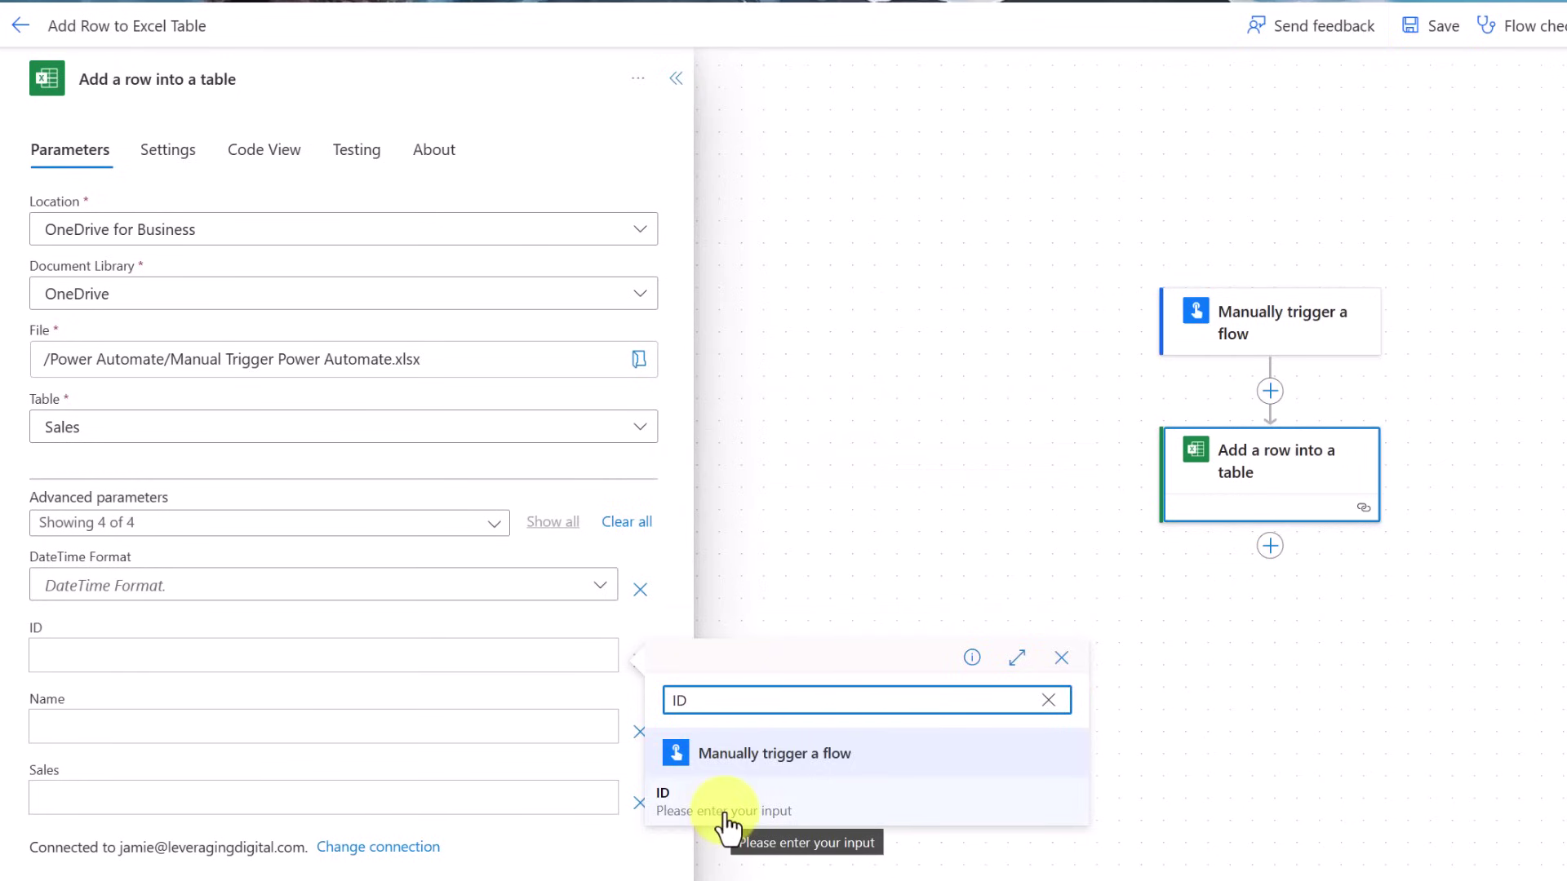
pyautogui.click(725, 816)
# Fill the Name and Sales columns with the trigger's Name and Sales inputs
pyautogui.click(399, 728)
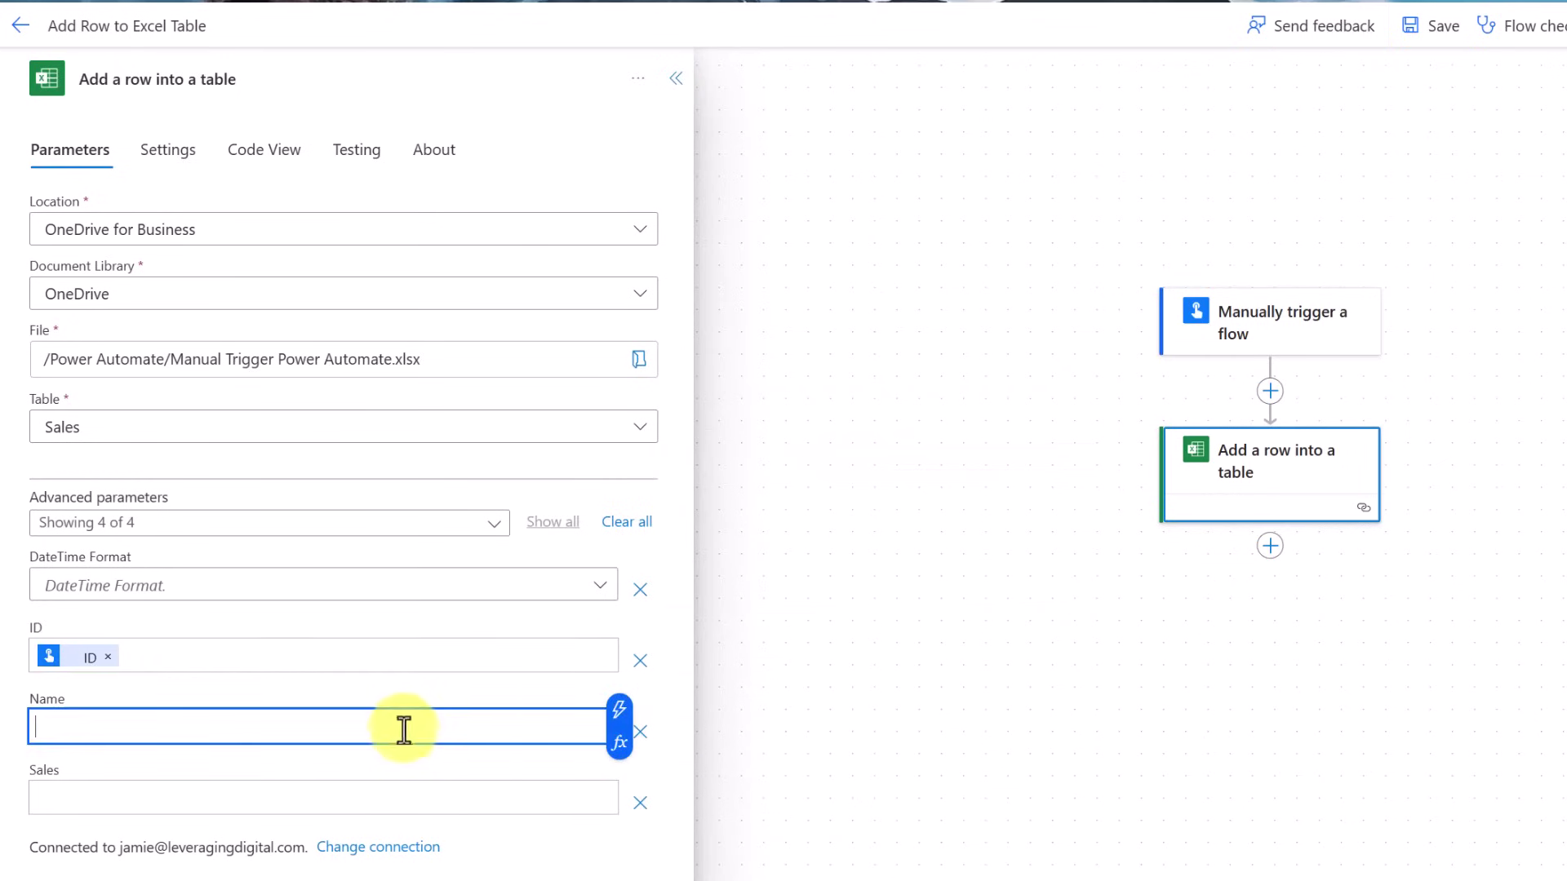
pyautogui.click(622, 714)
pyautogui.write('Na')
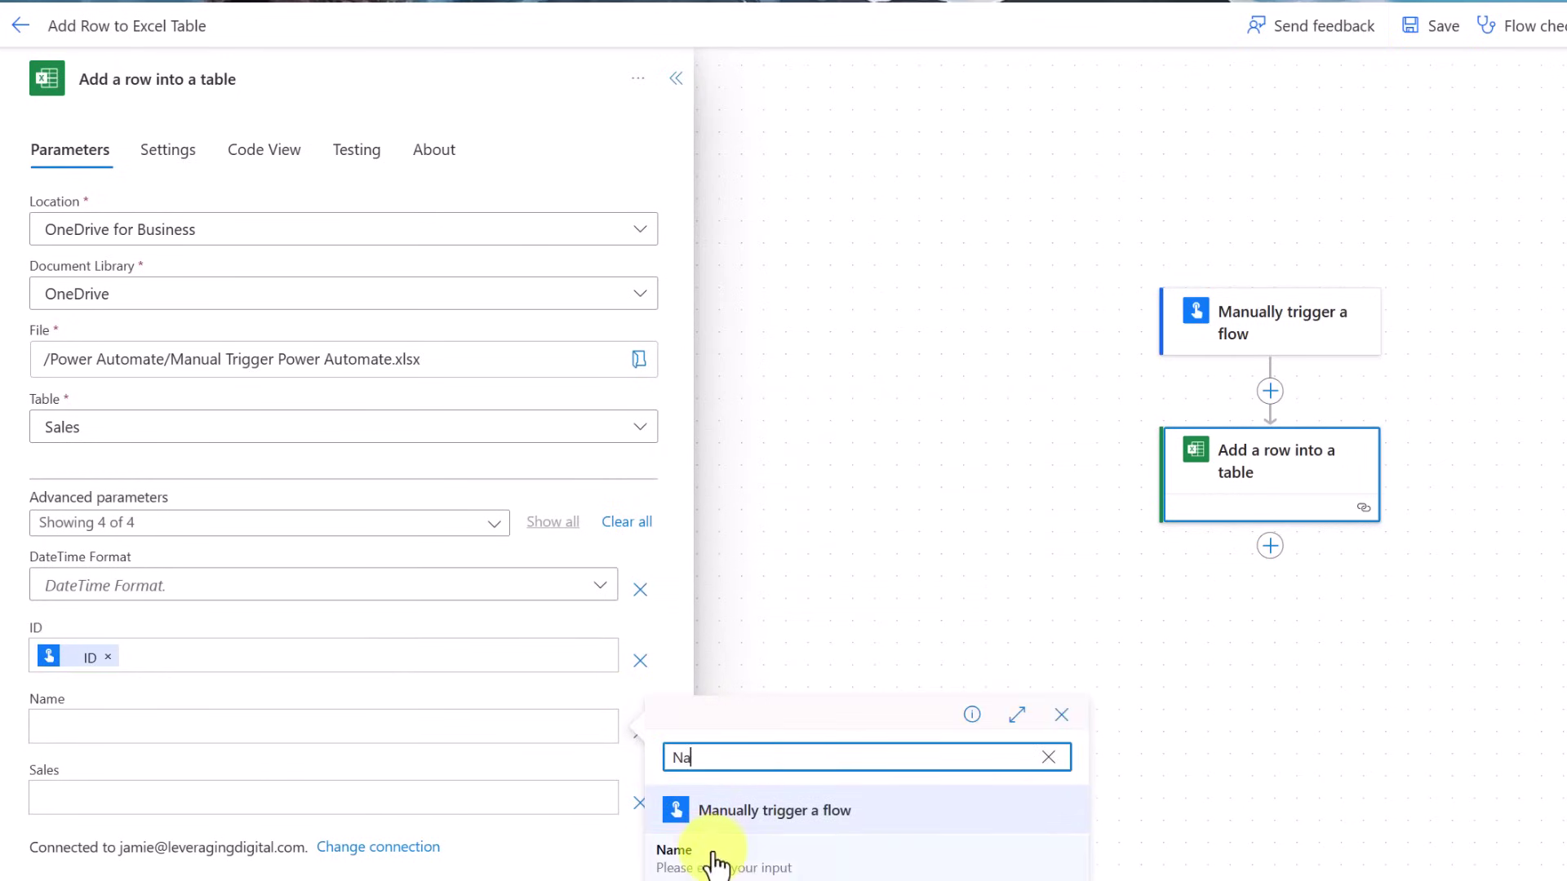
pyautogui.click(699, 850)
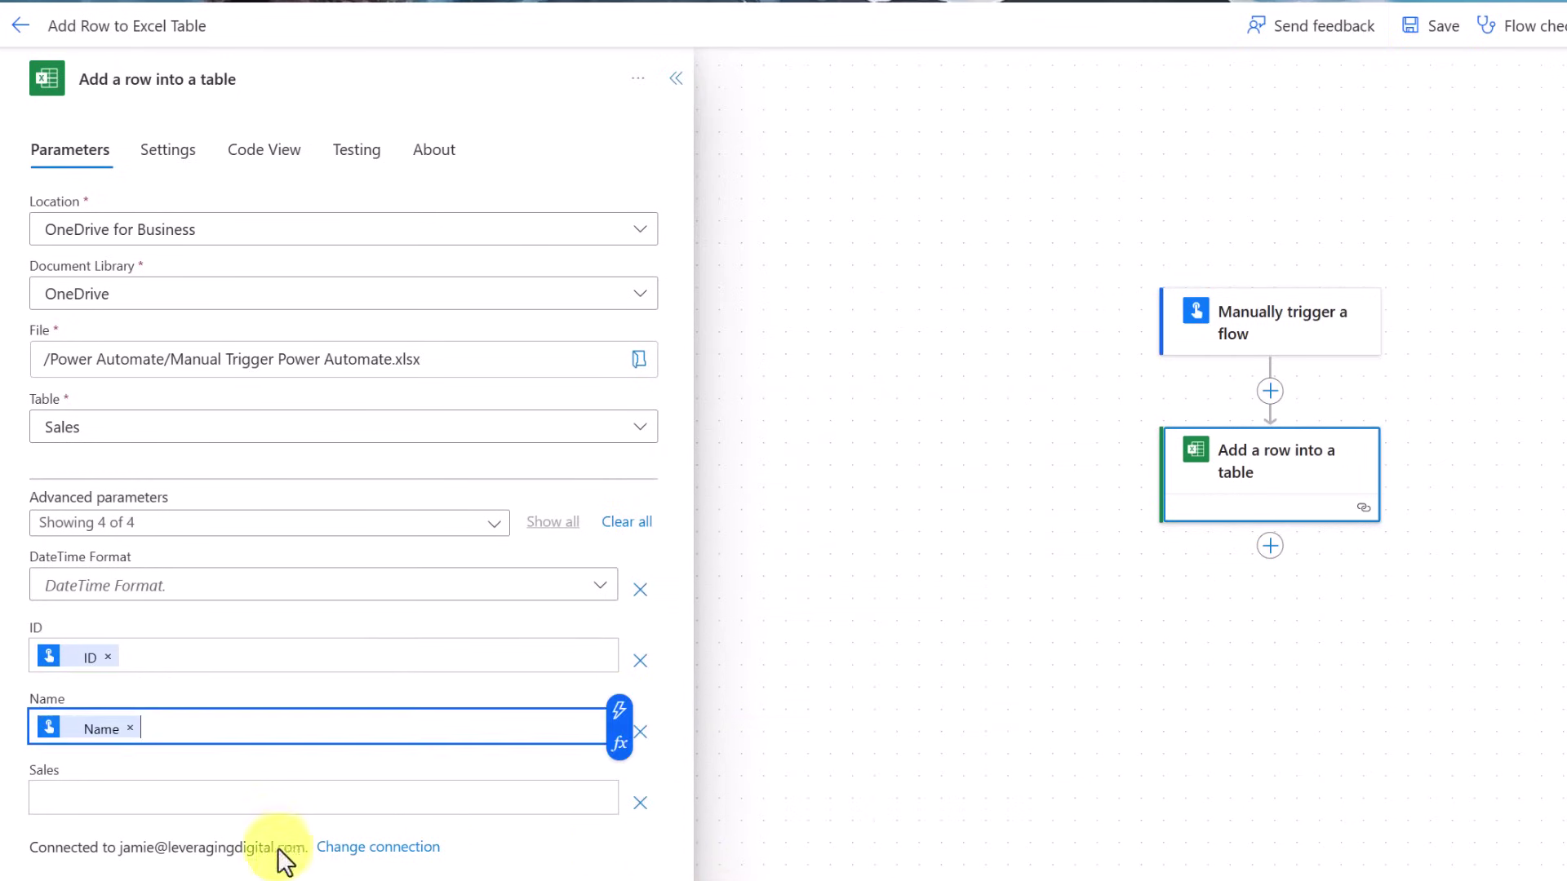
pyautogui.click(356, 792)
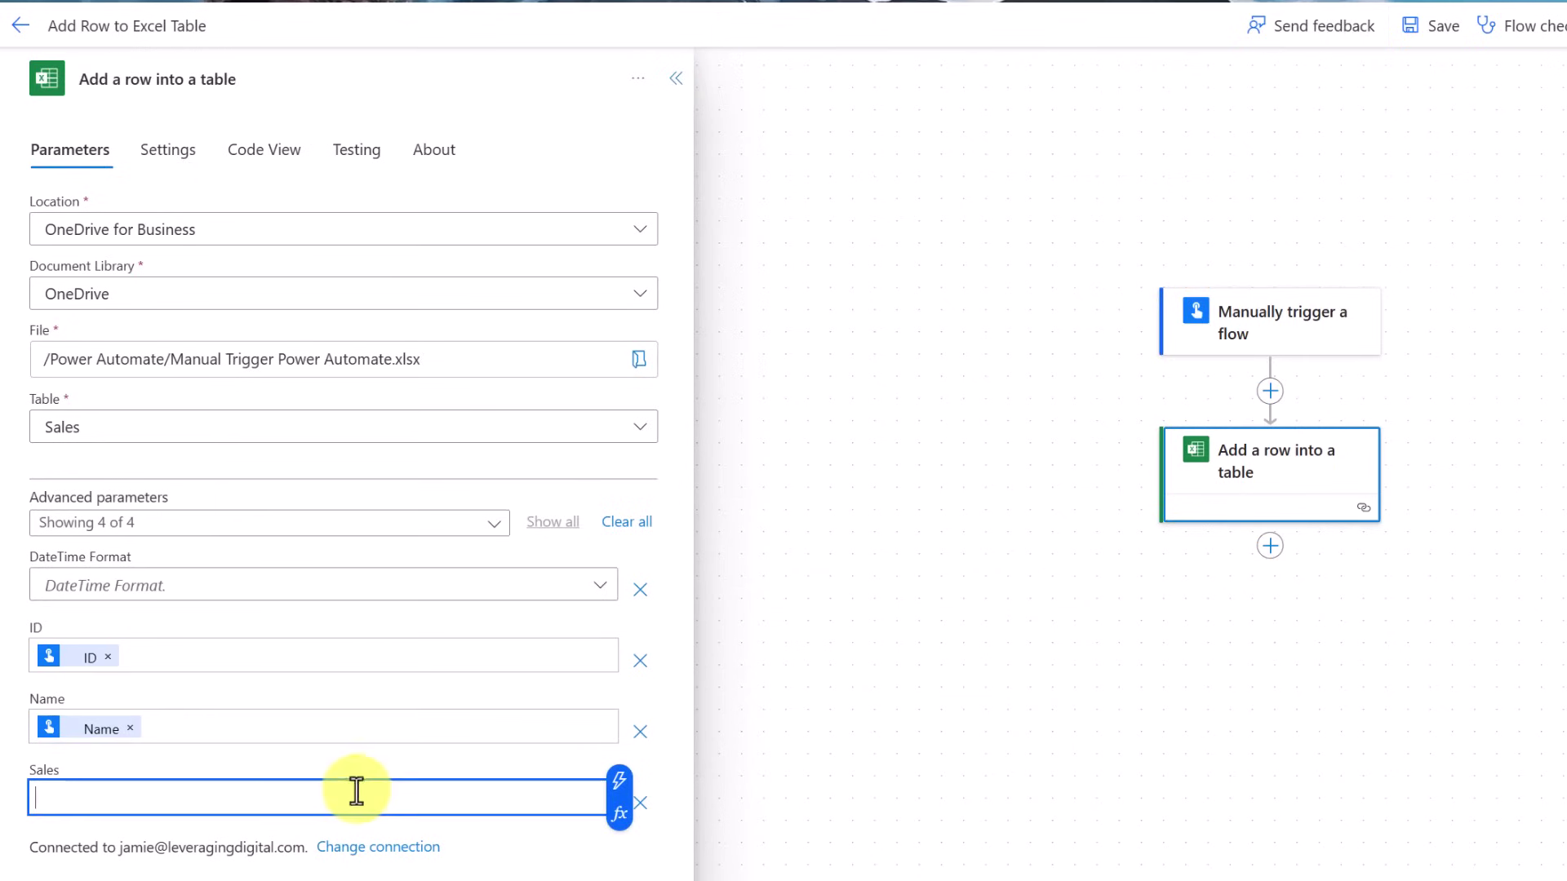
pyautogui.click(618, 782)
pyautogui.write('Sa')
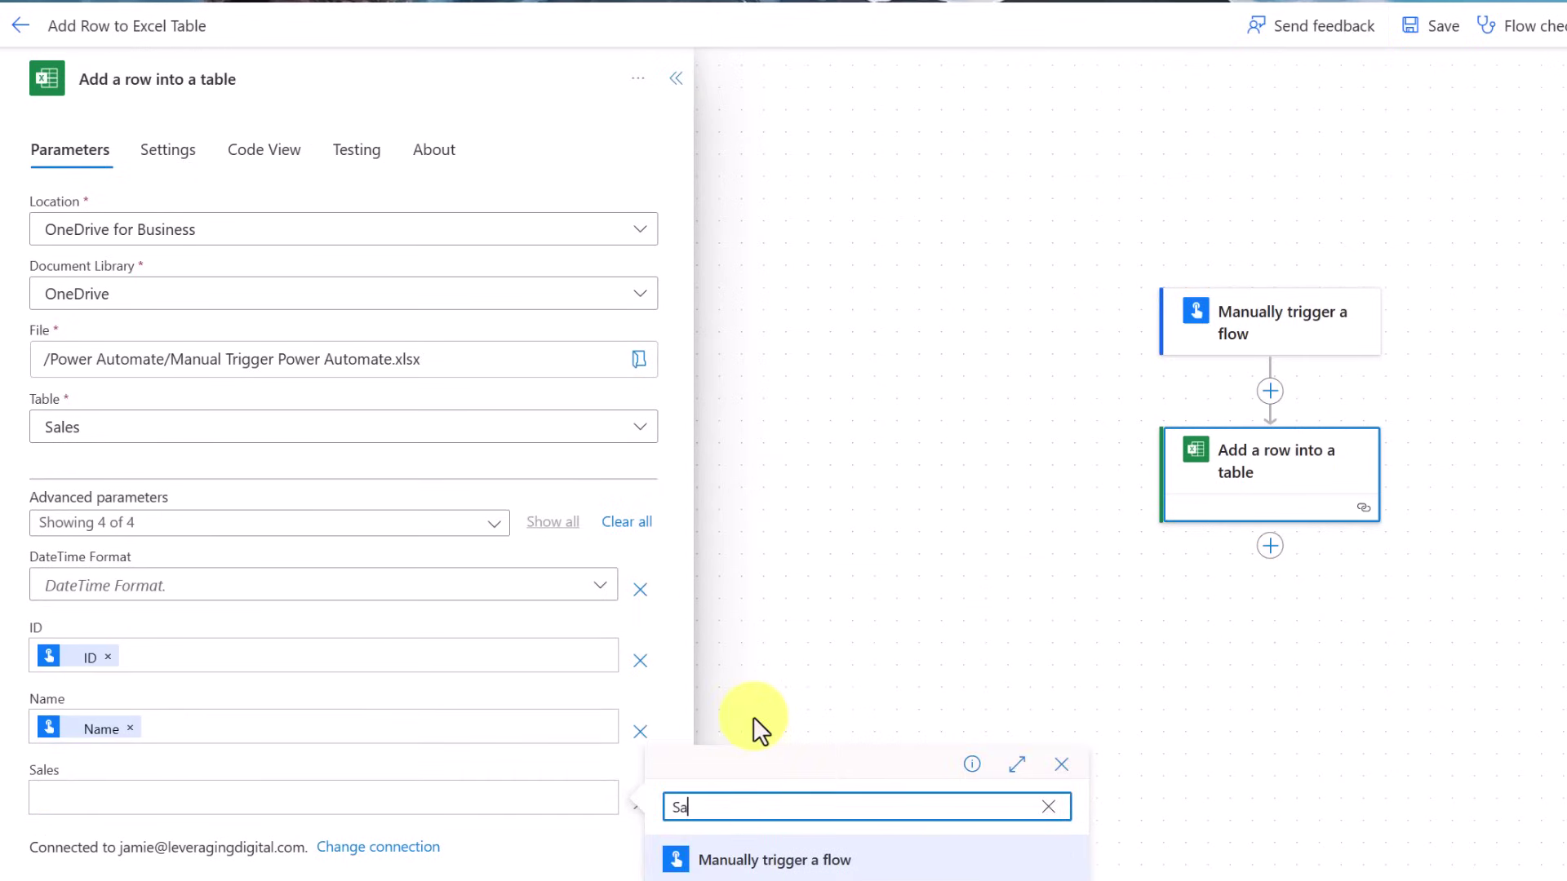
pyautogui.click(731, 871)
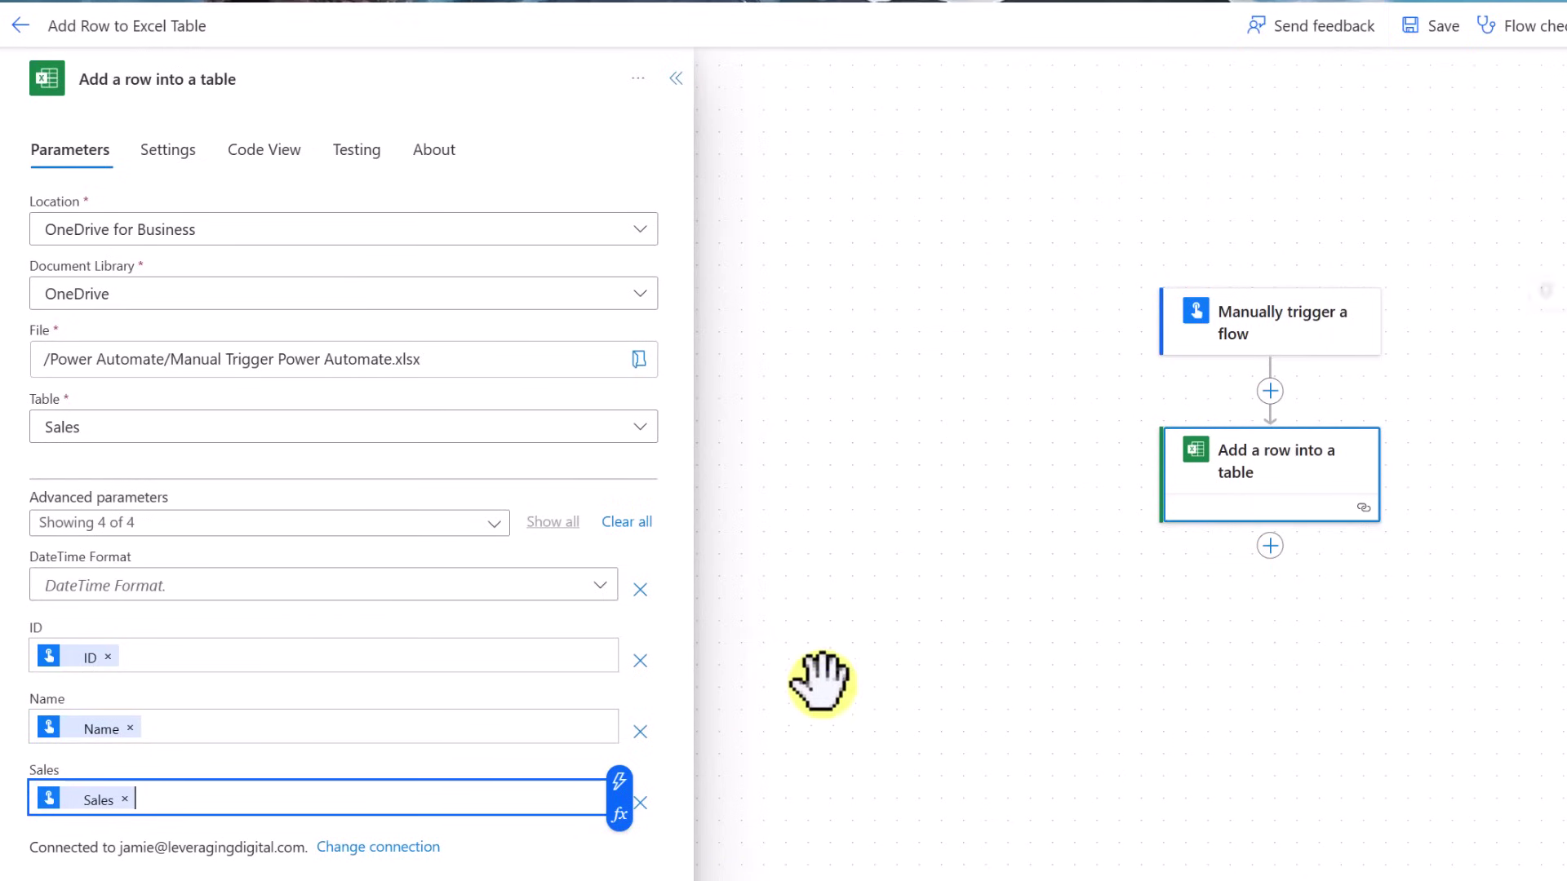
# Save the flow and start a manual test, confirming the Excel connection
pyautogui.click(1445, 41)
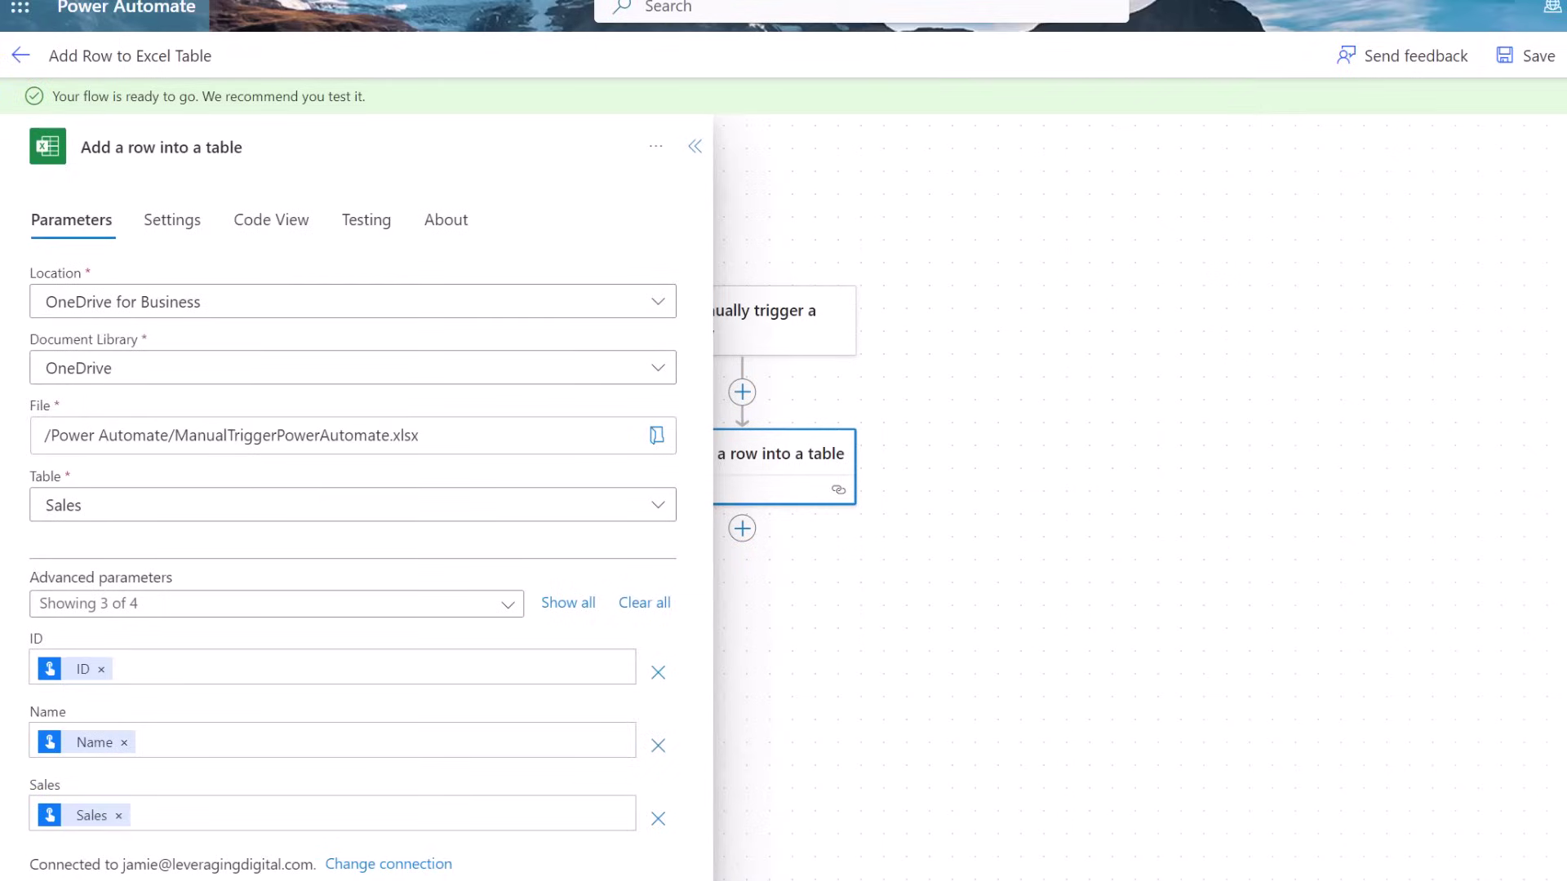
pyautogui.click(1566, 63)
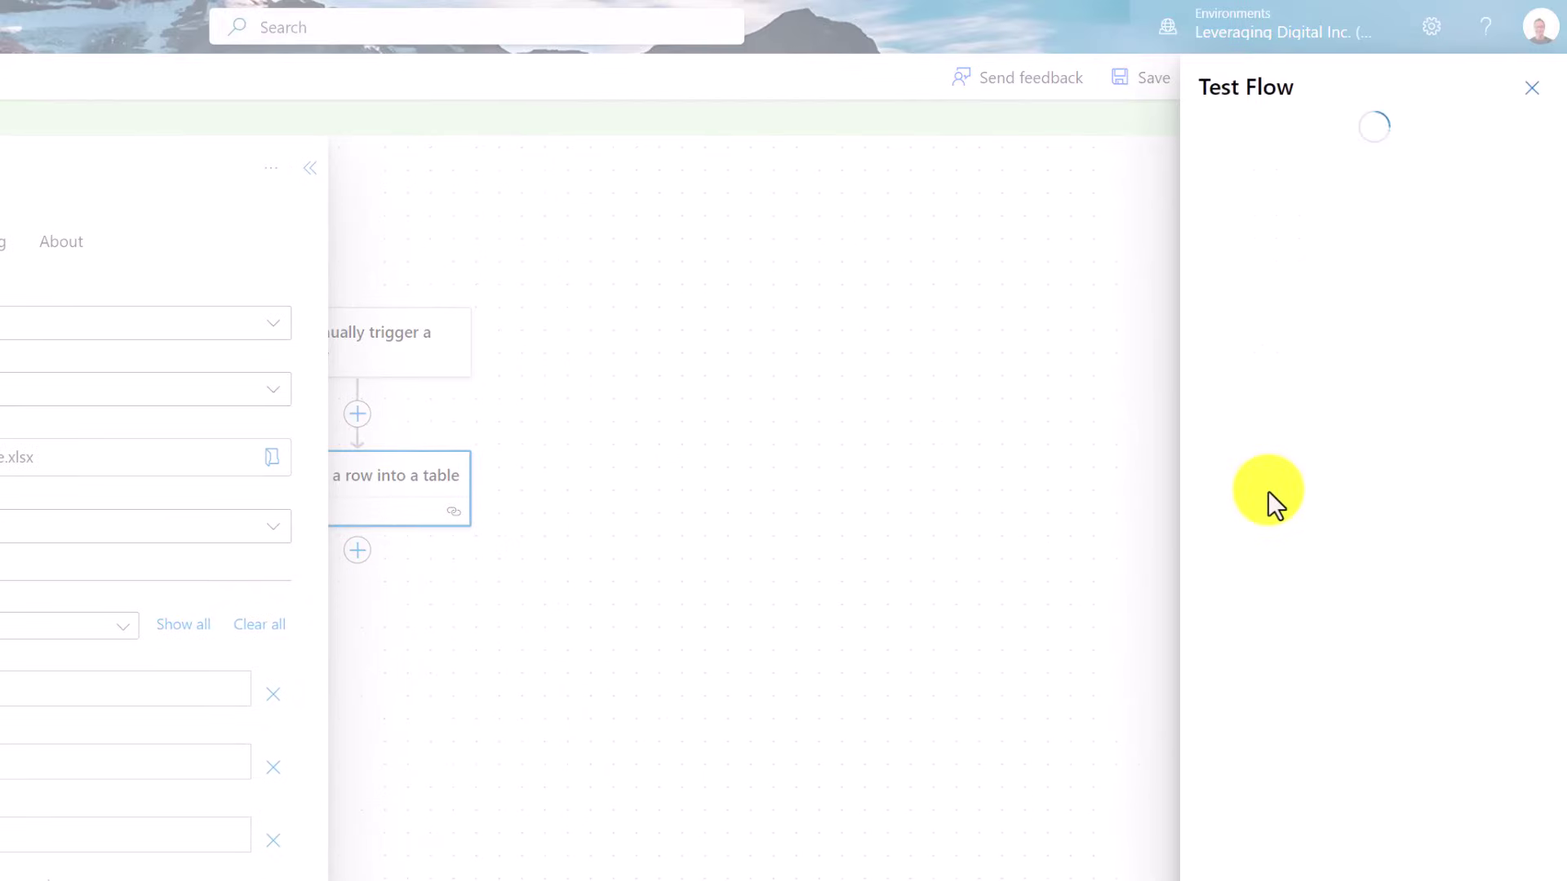
pyautogui.click(1212, 136)
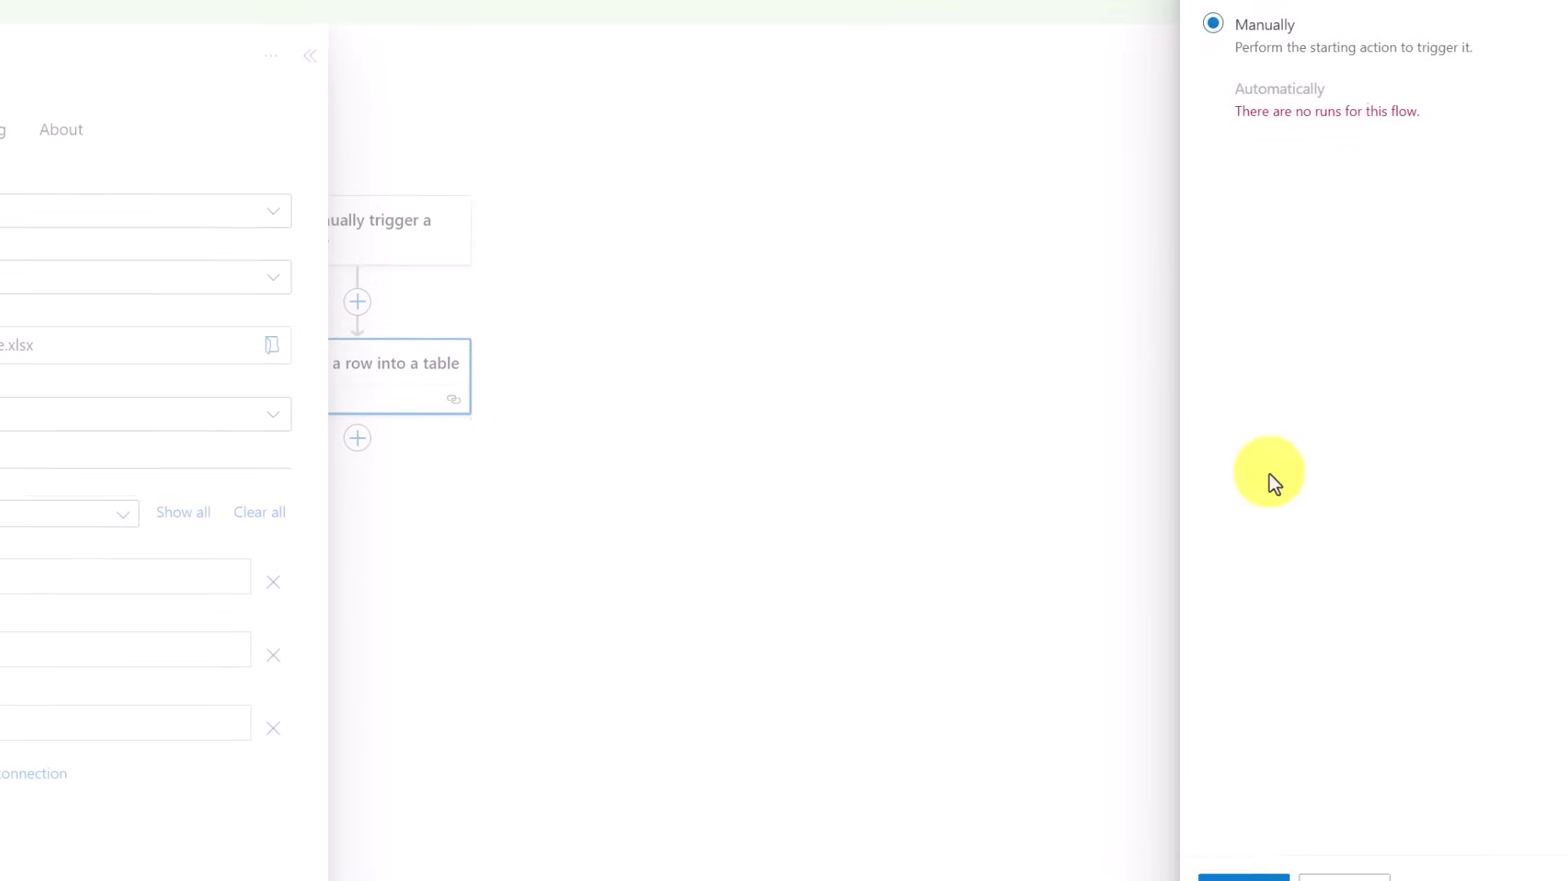
pyautogui.click(1249, 867)
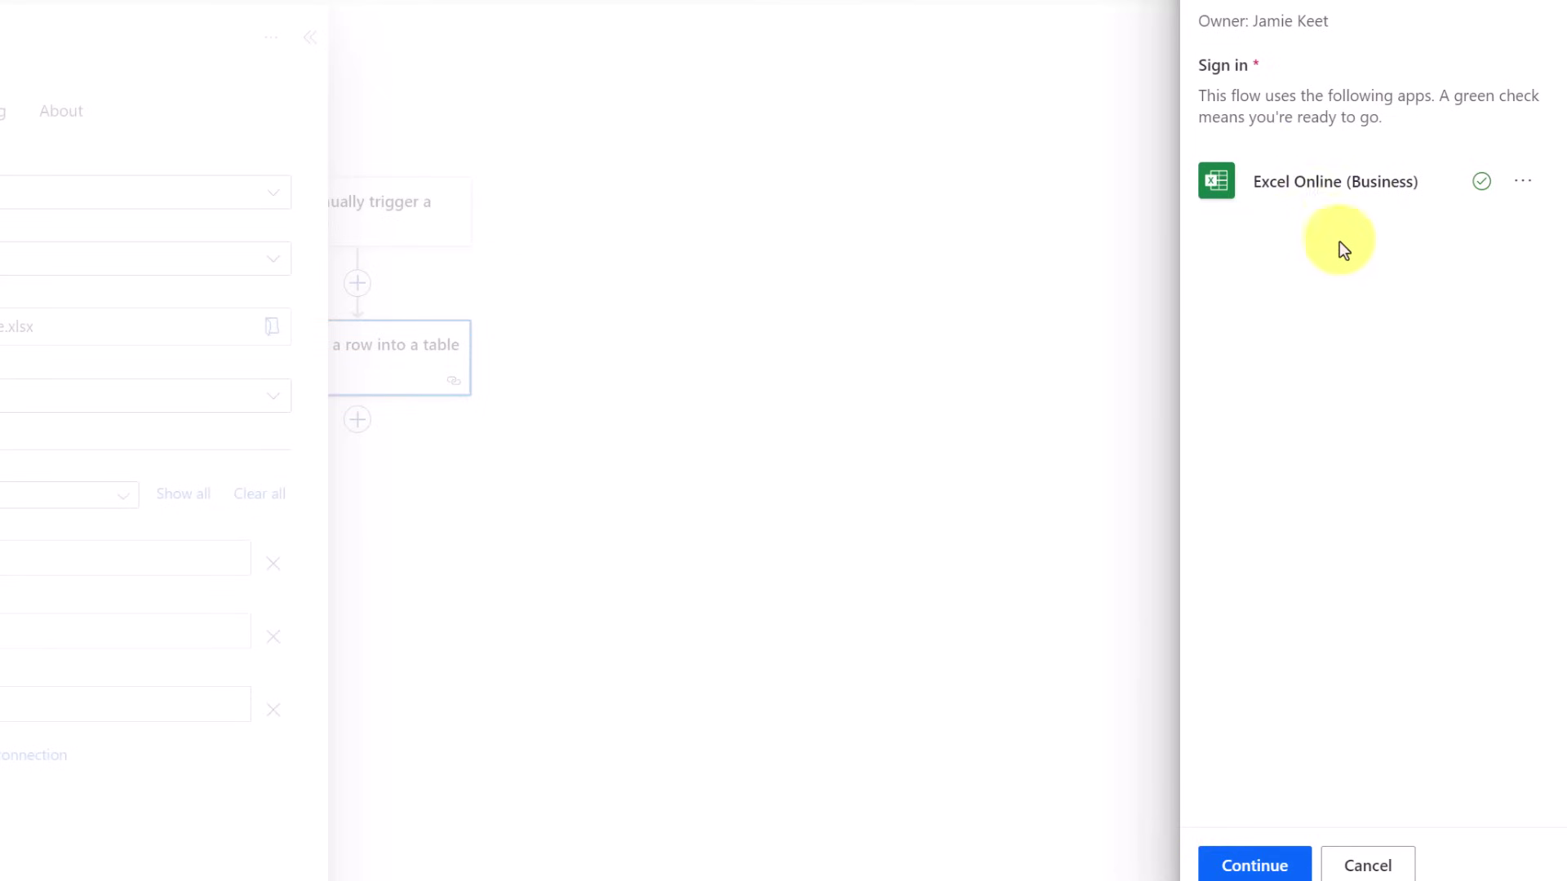
pyautogui.click(1265, 858)
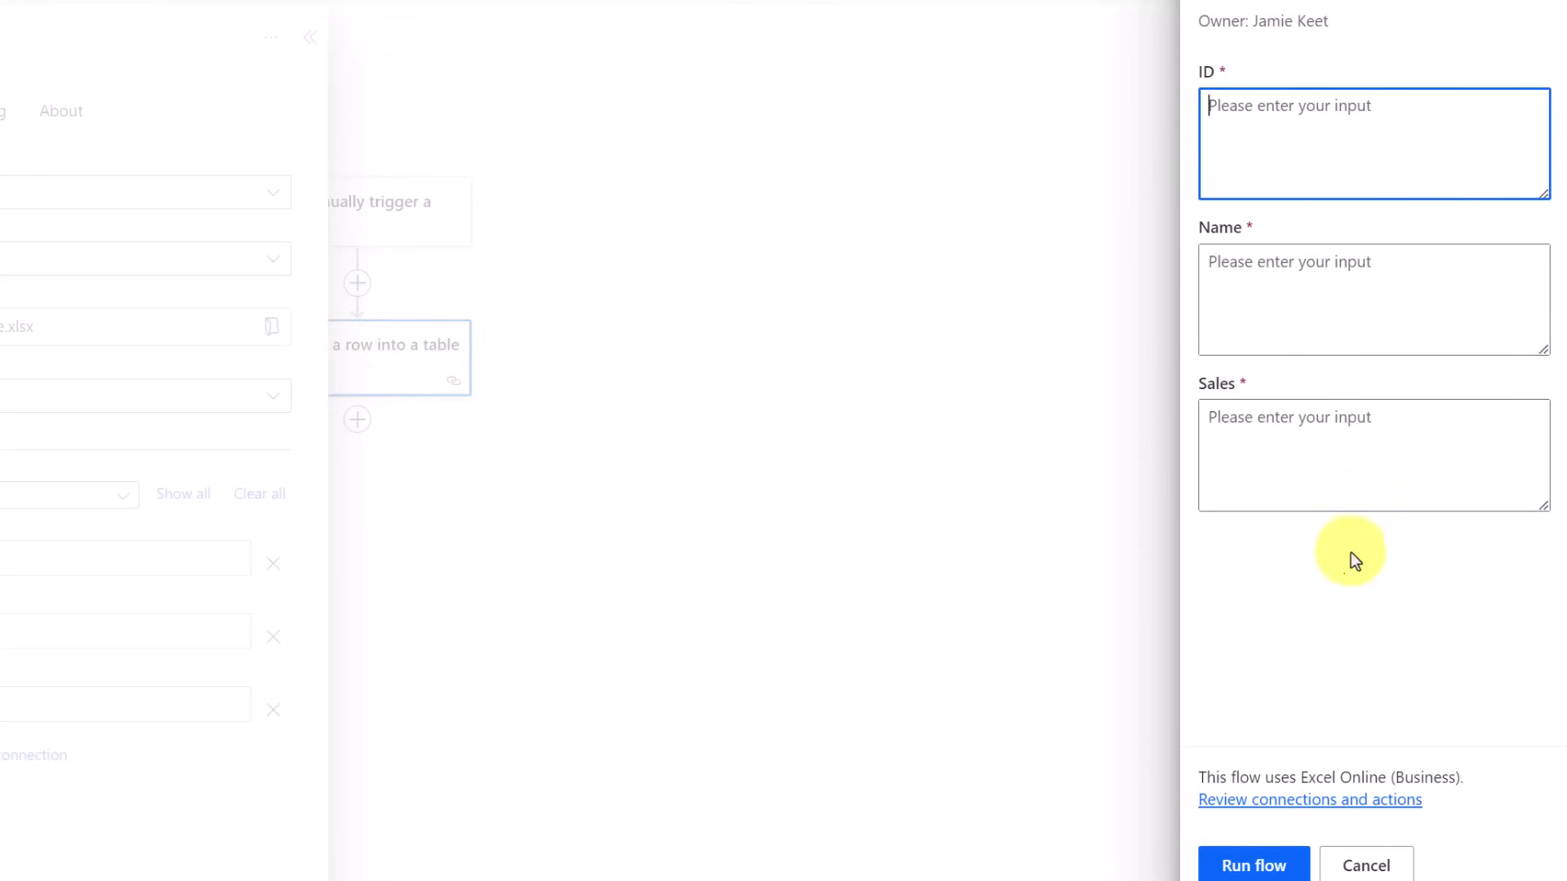
# Run the test with ID 1, a sample name and Sales 2345, then view run details
pyautogui.write('1')
pyautogui.click(1284, 307)
pyautogui.write('J')
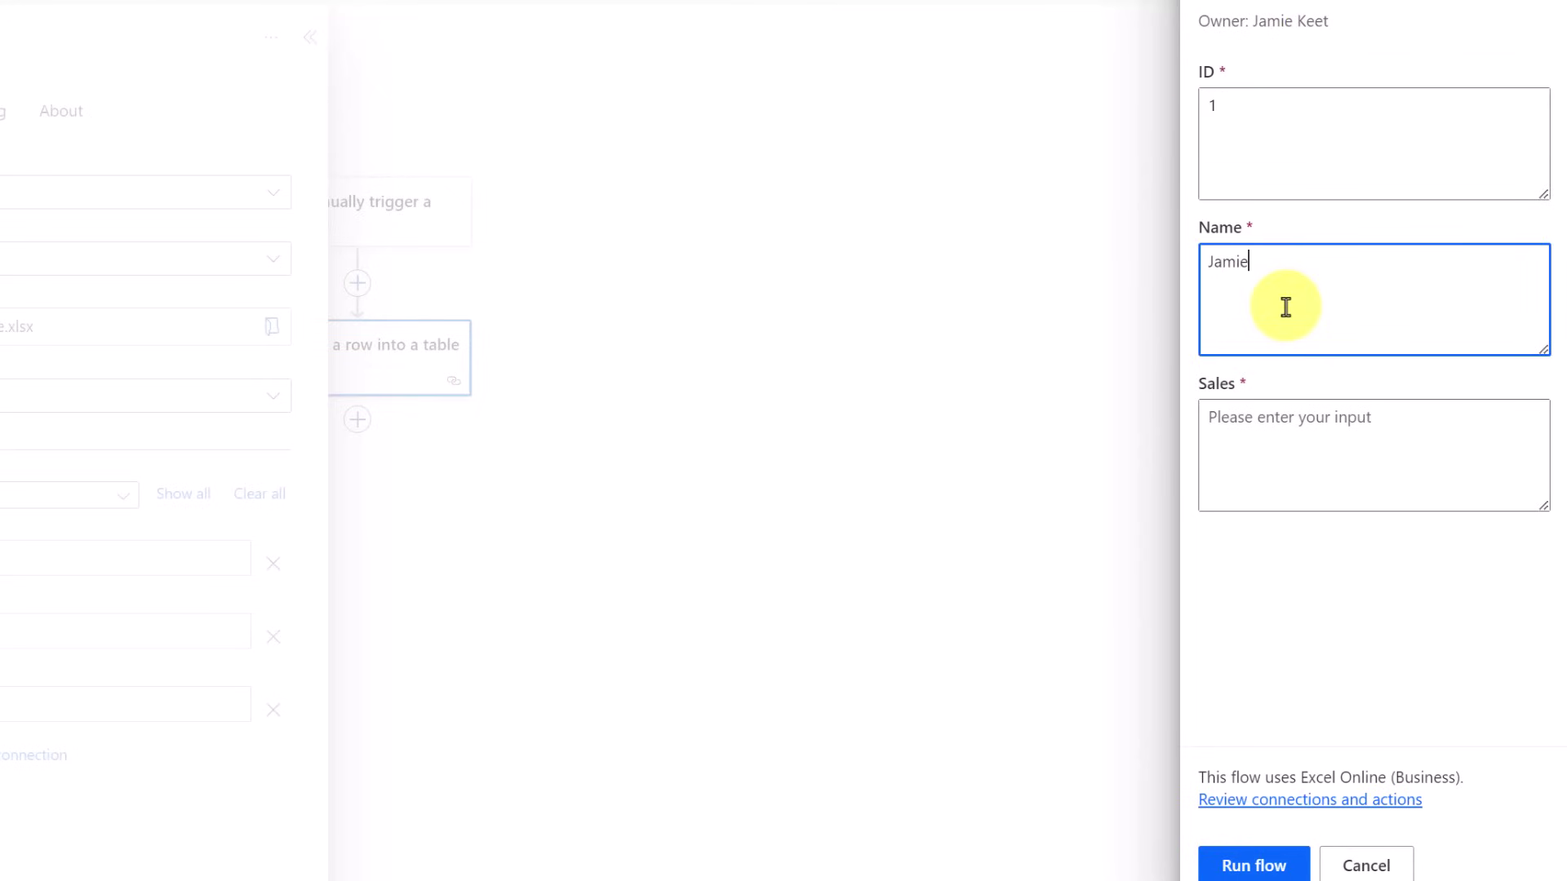
pyautogui.write('amie')
pyautogui.click(1301, 426)
pyautogui.write('2345')
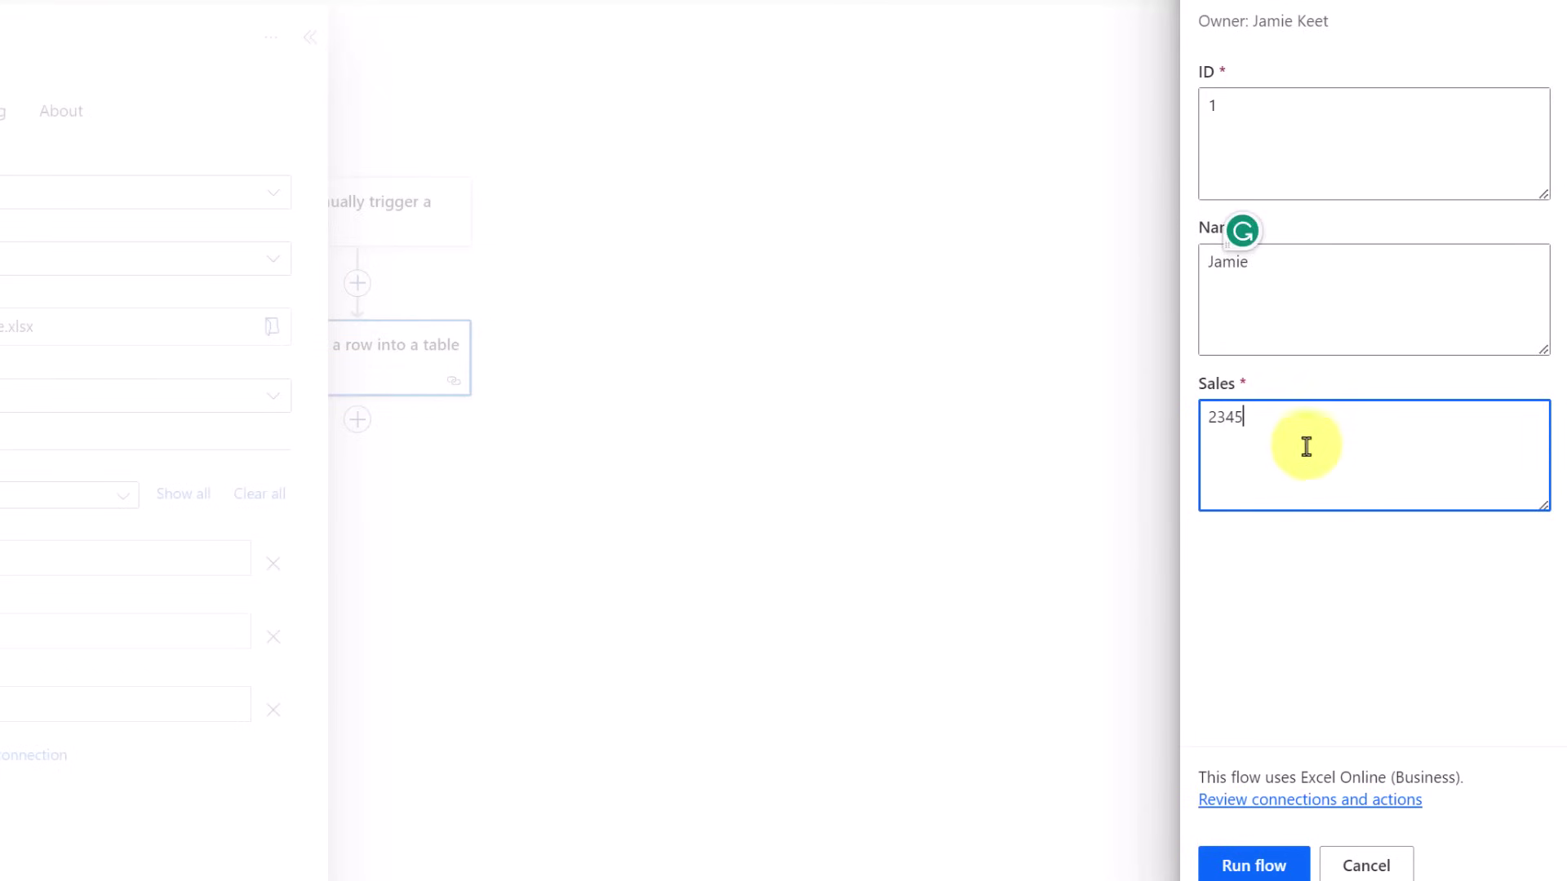
pyautogui.click(1272, 872)
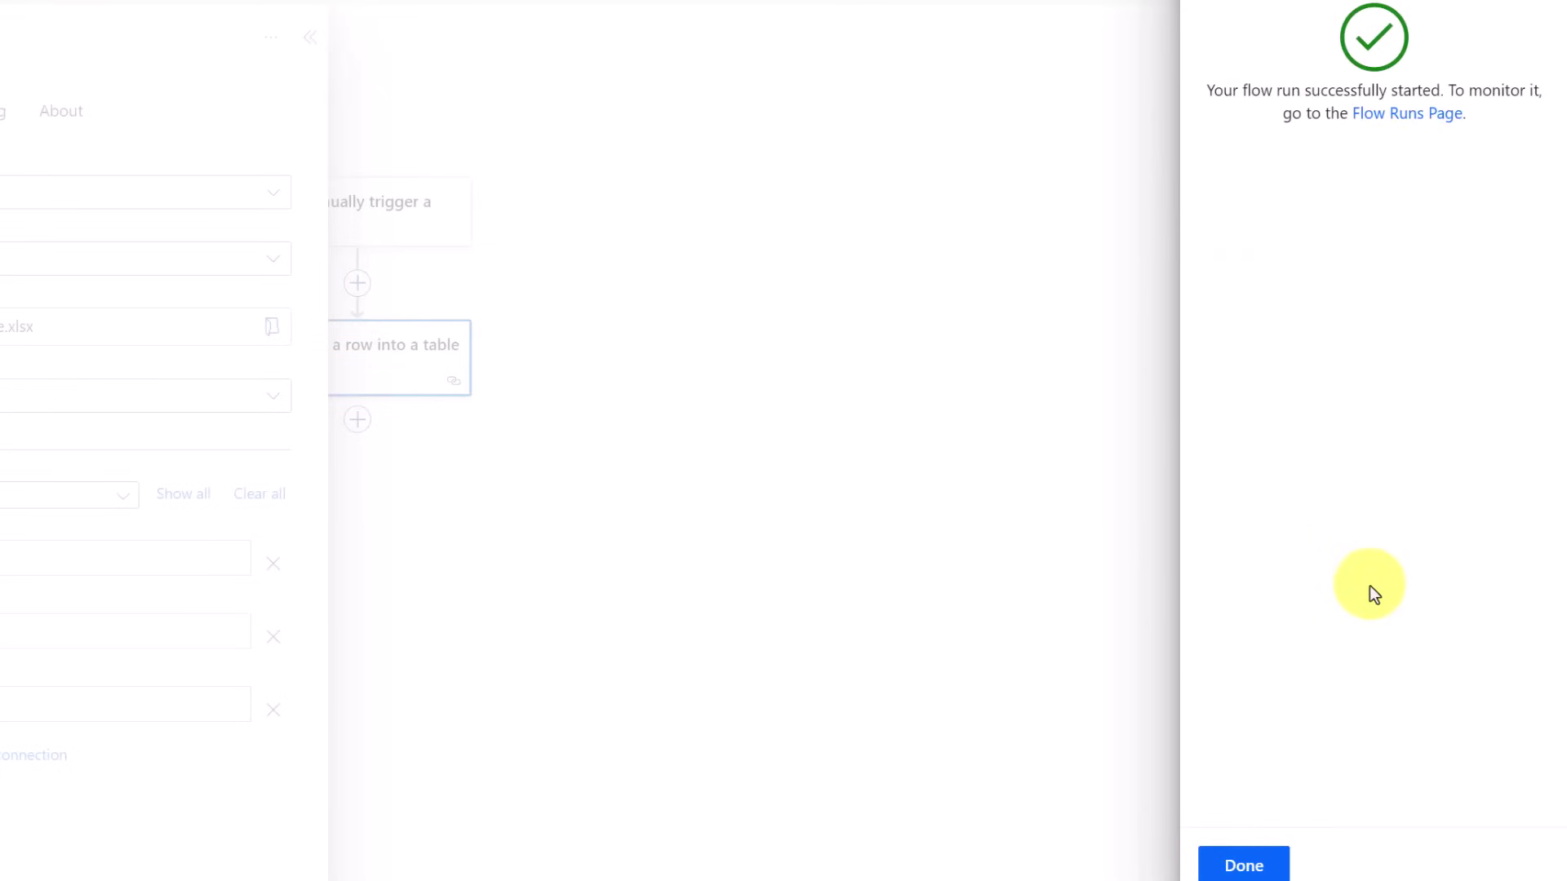
pyautogui.click(1261, 865)
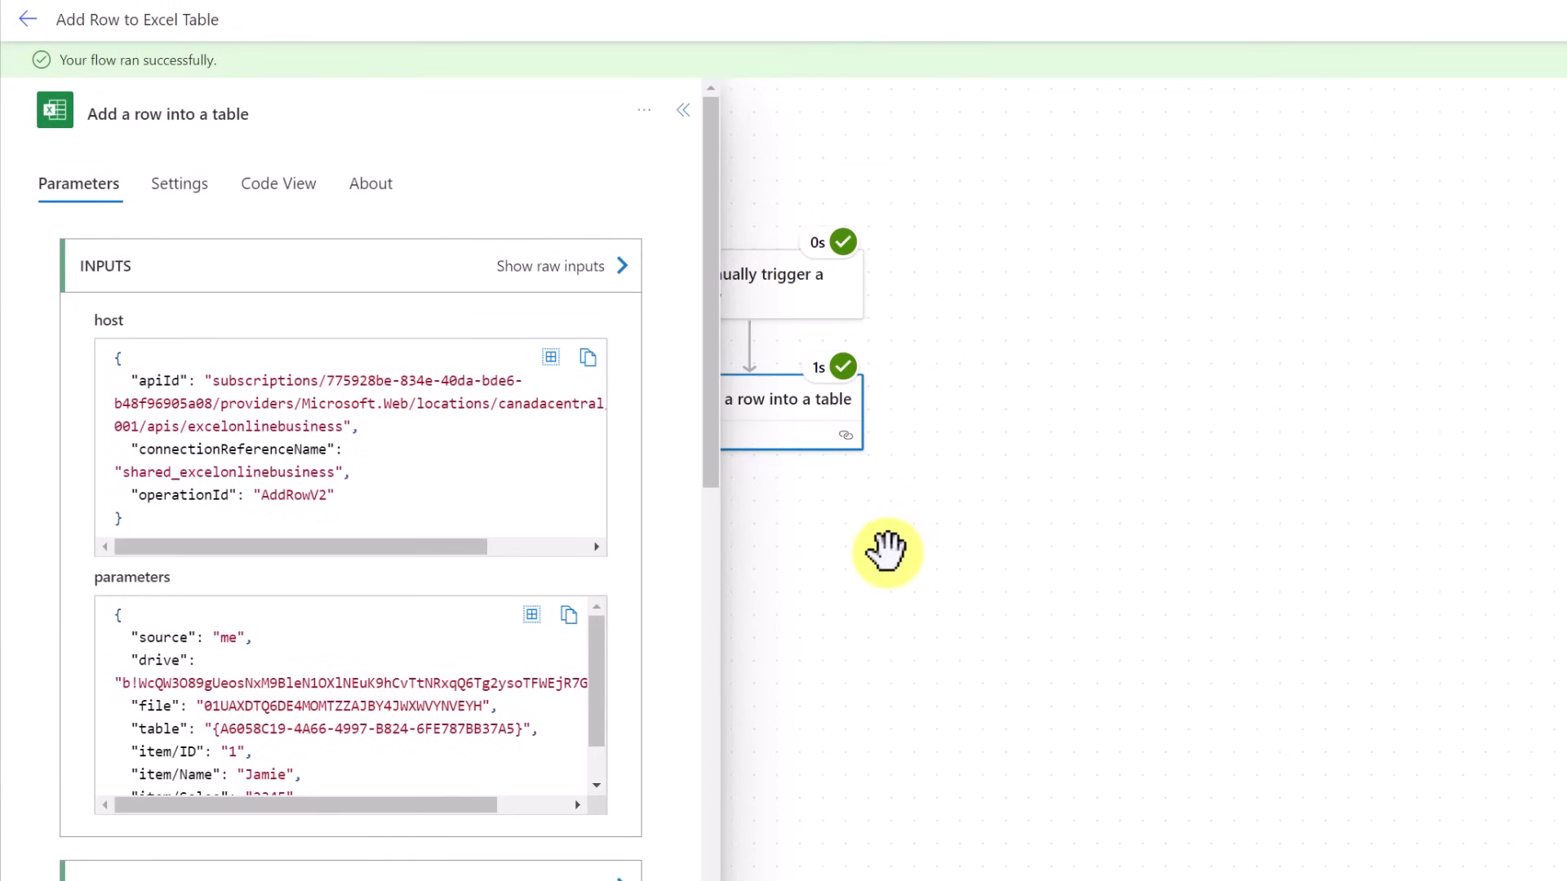
pyautogui.scroll(-8, 676, 526)
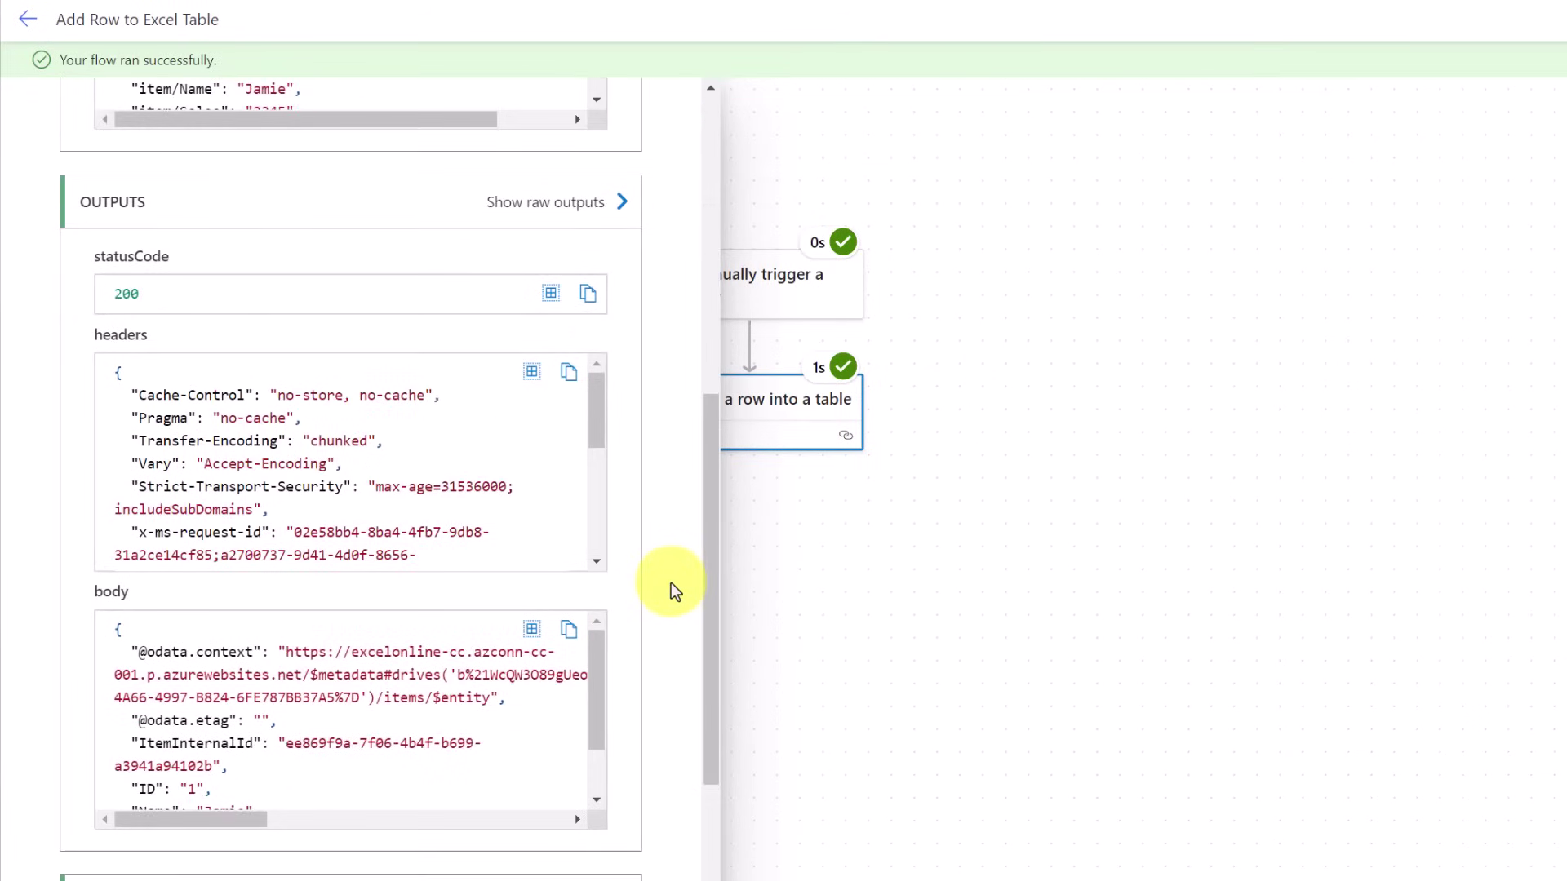
pyautogui.scroll(-5, 671, 582)
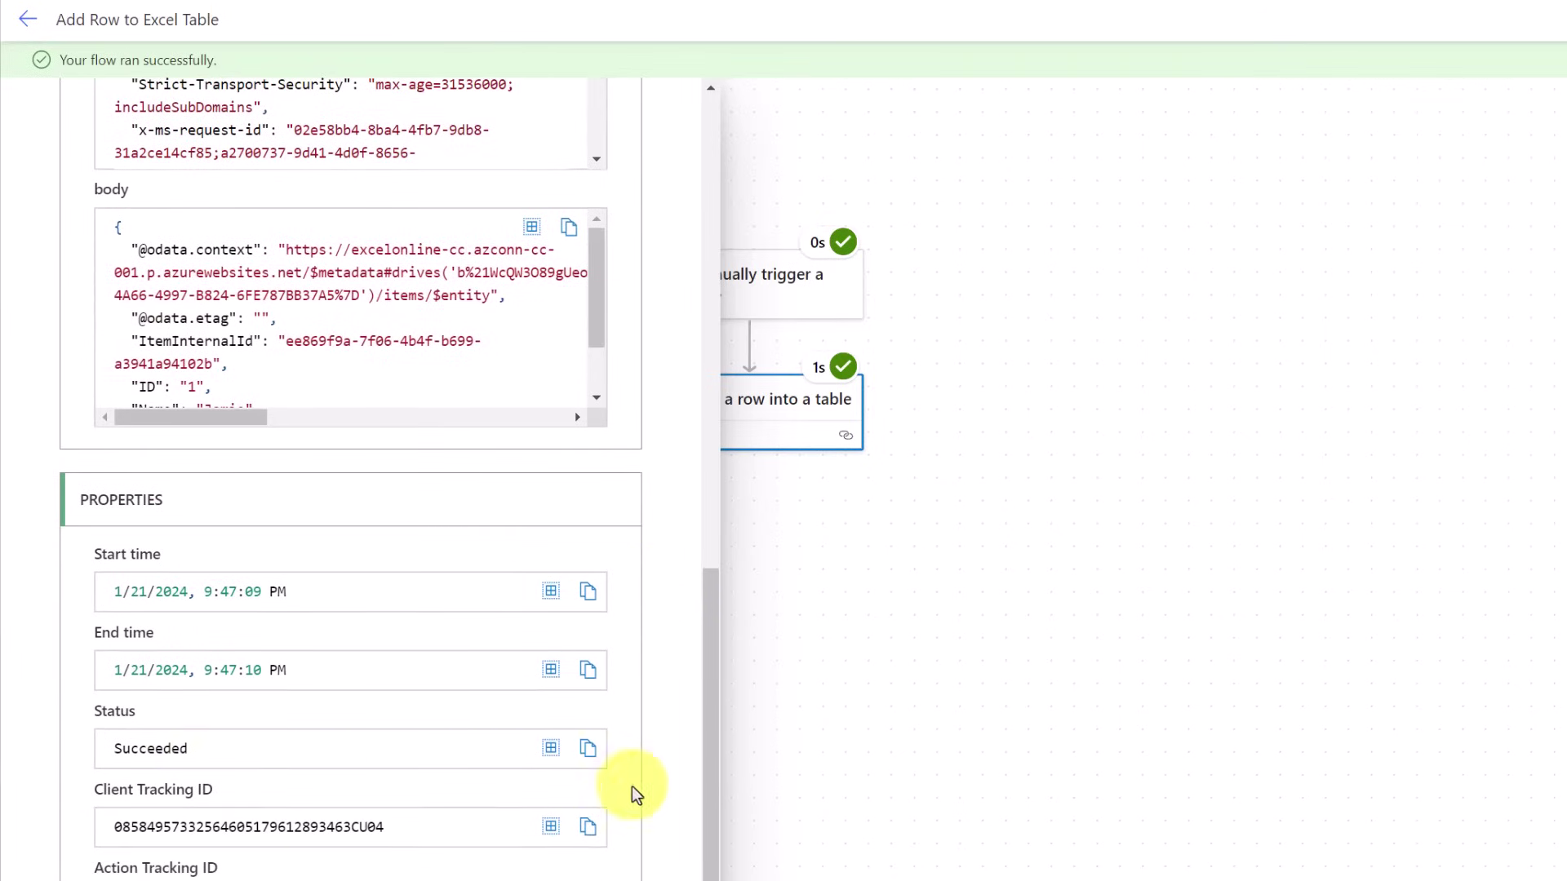
pyautogui.moveTo(1080, 382); pyautogui.dragTo(785, 343)
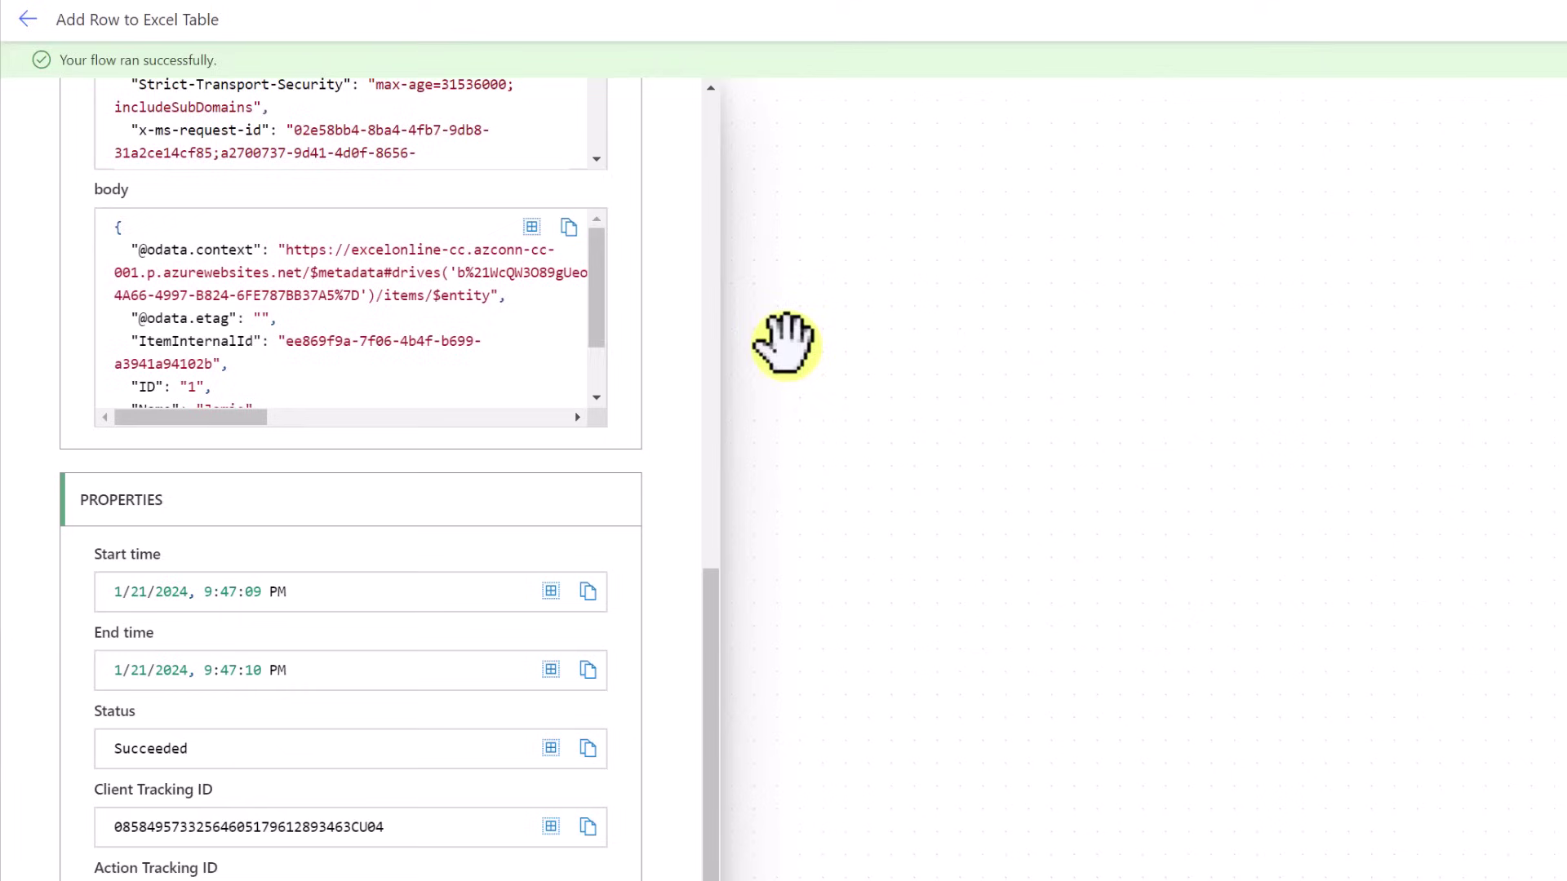
# Run the flow again from its overview page with ID 2, a new name and Sales 23456
pyautogui.click(28, 20)
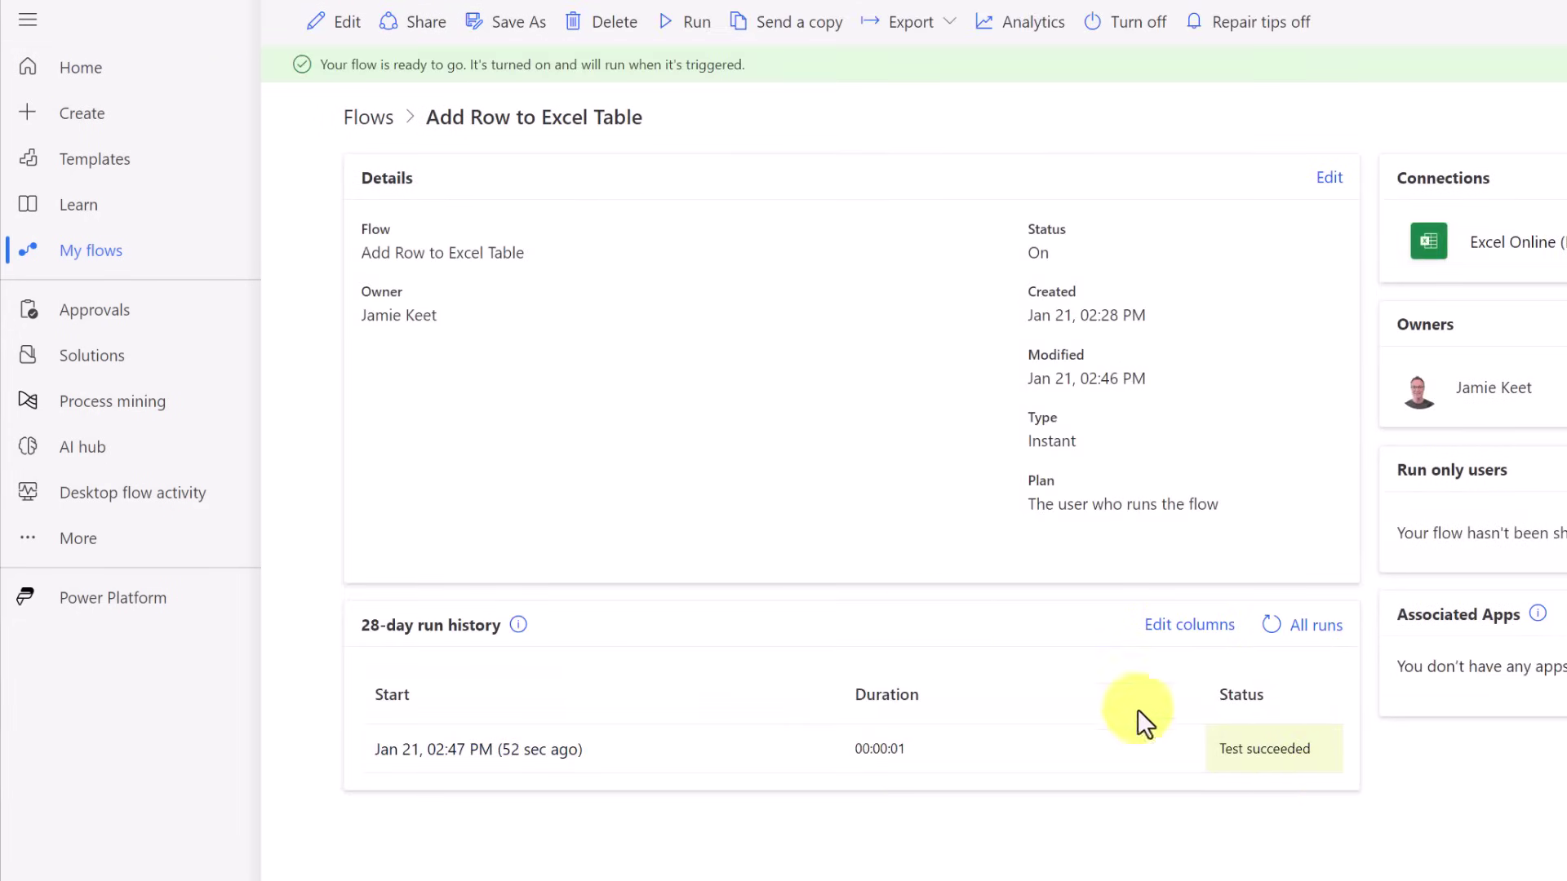
pyautogui.click(684, 25)
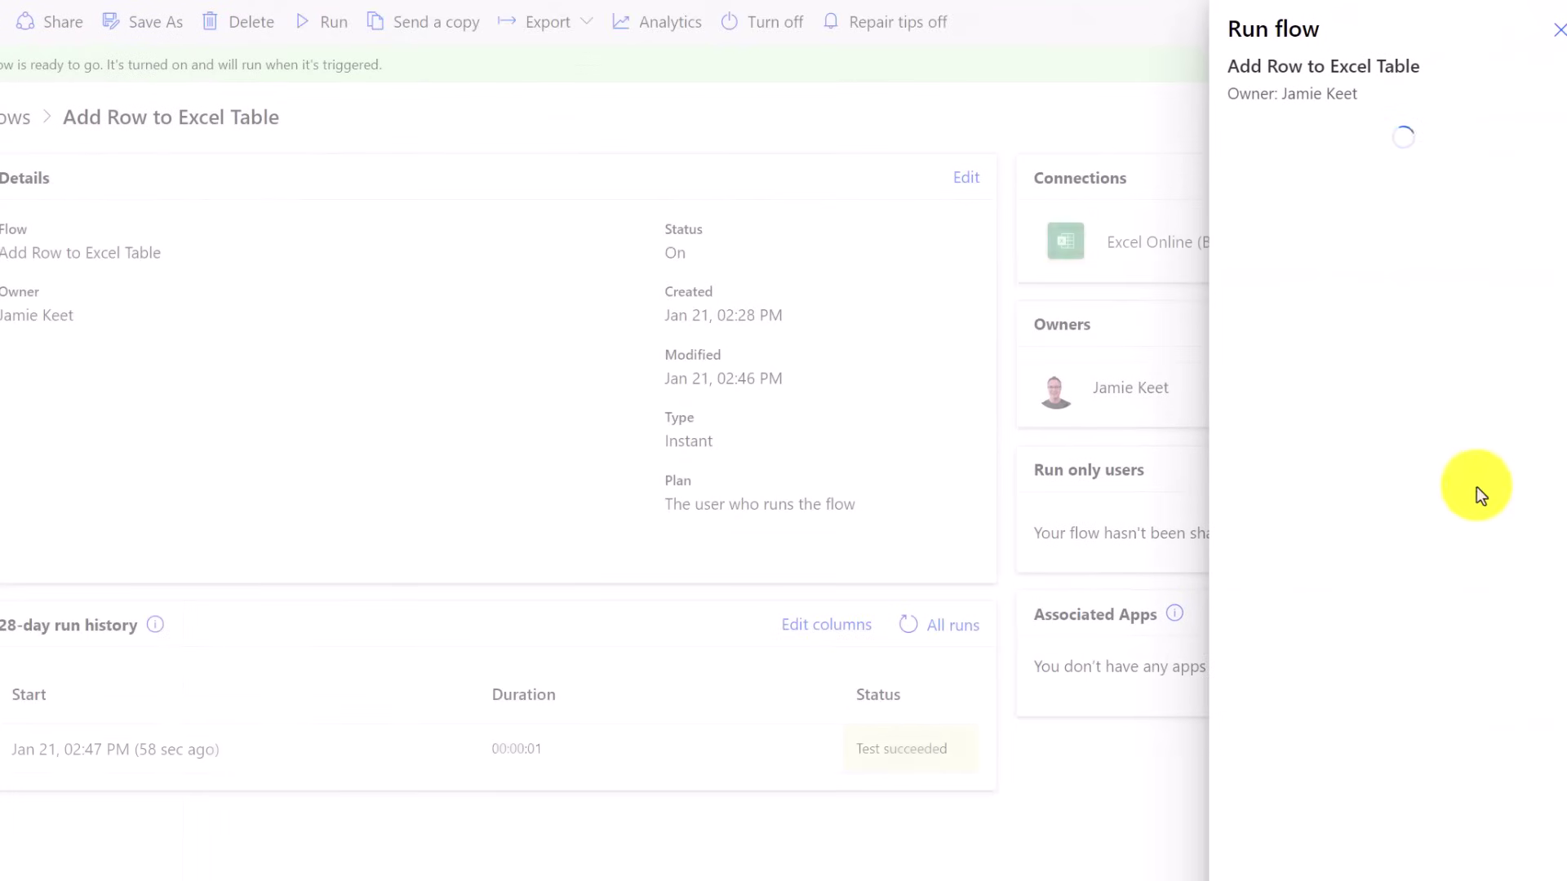
pyautogui.write('2')
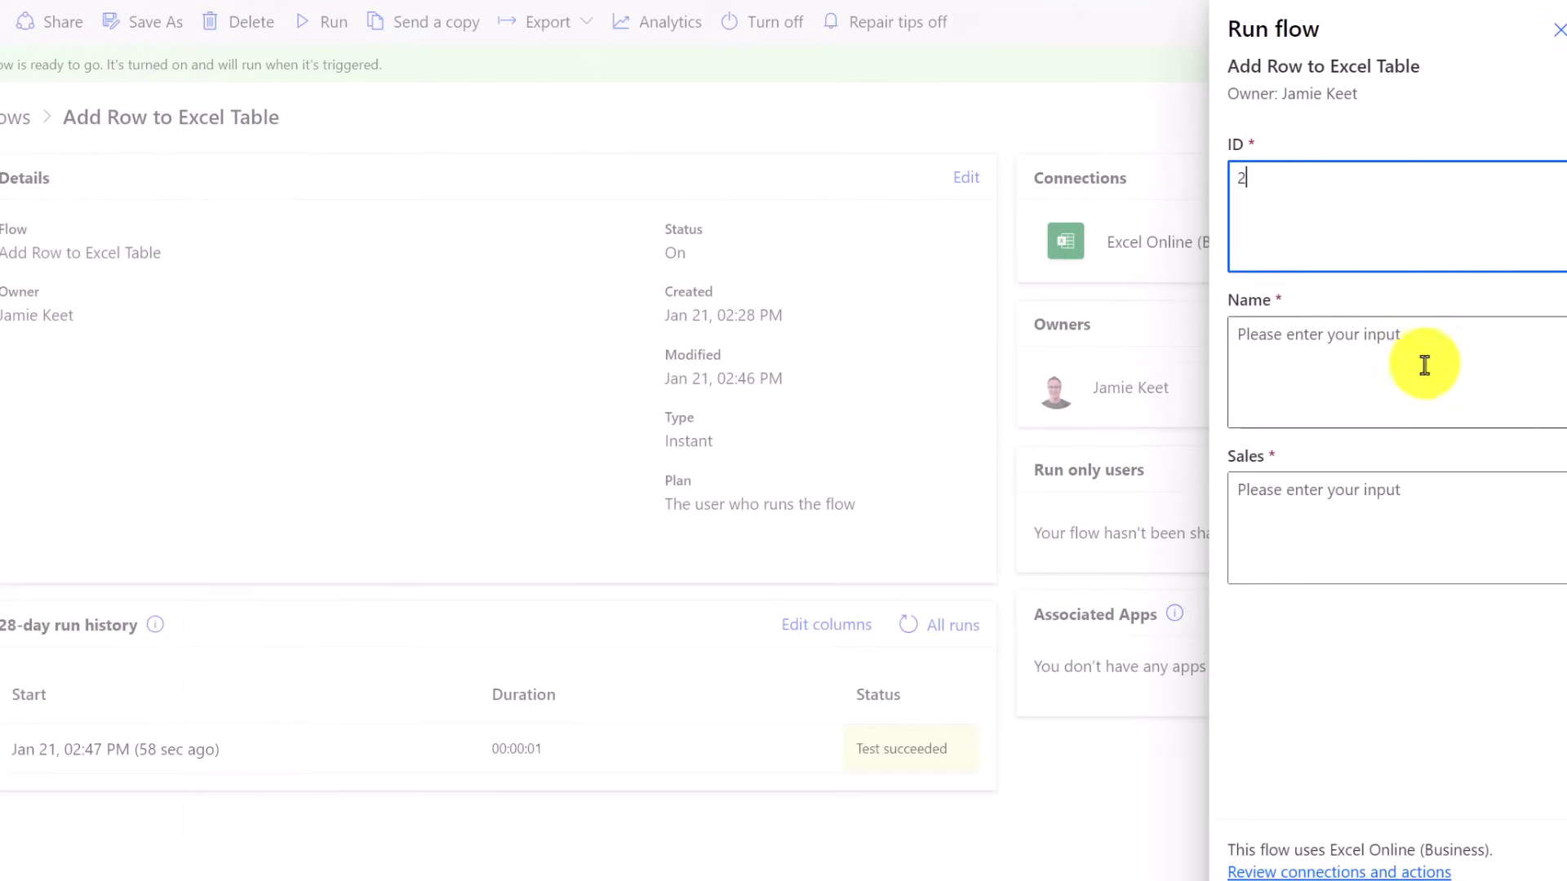
pyautogui.click(1370, 384)
pyautogui.write('Kathy')
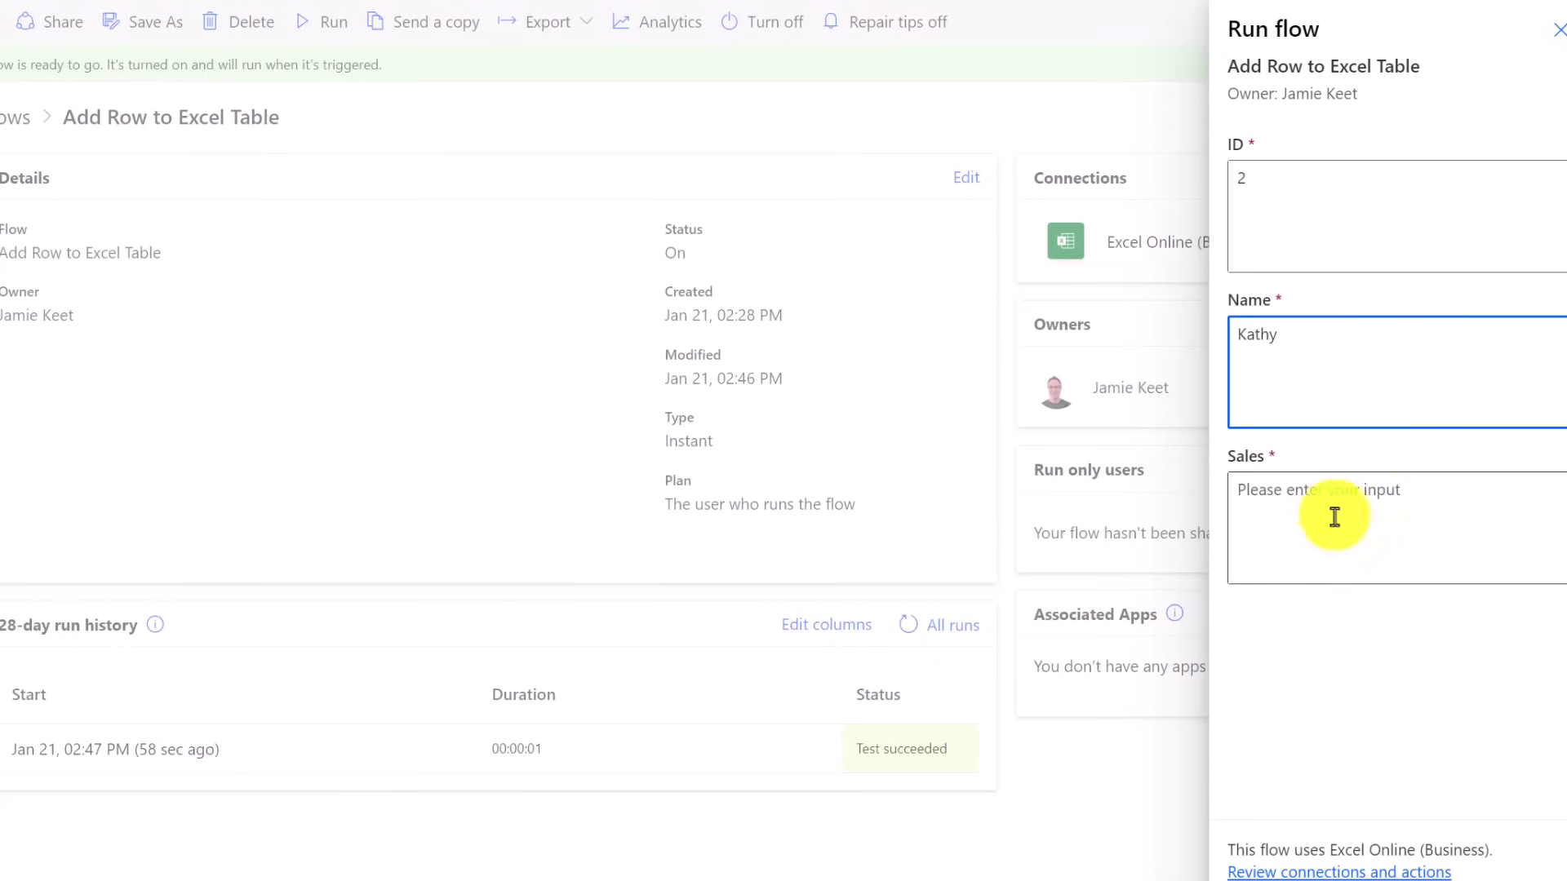
pyautogui.click(1319, 524)
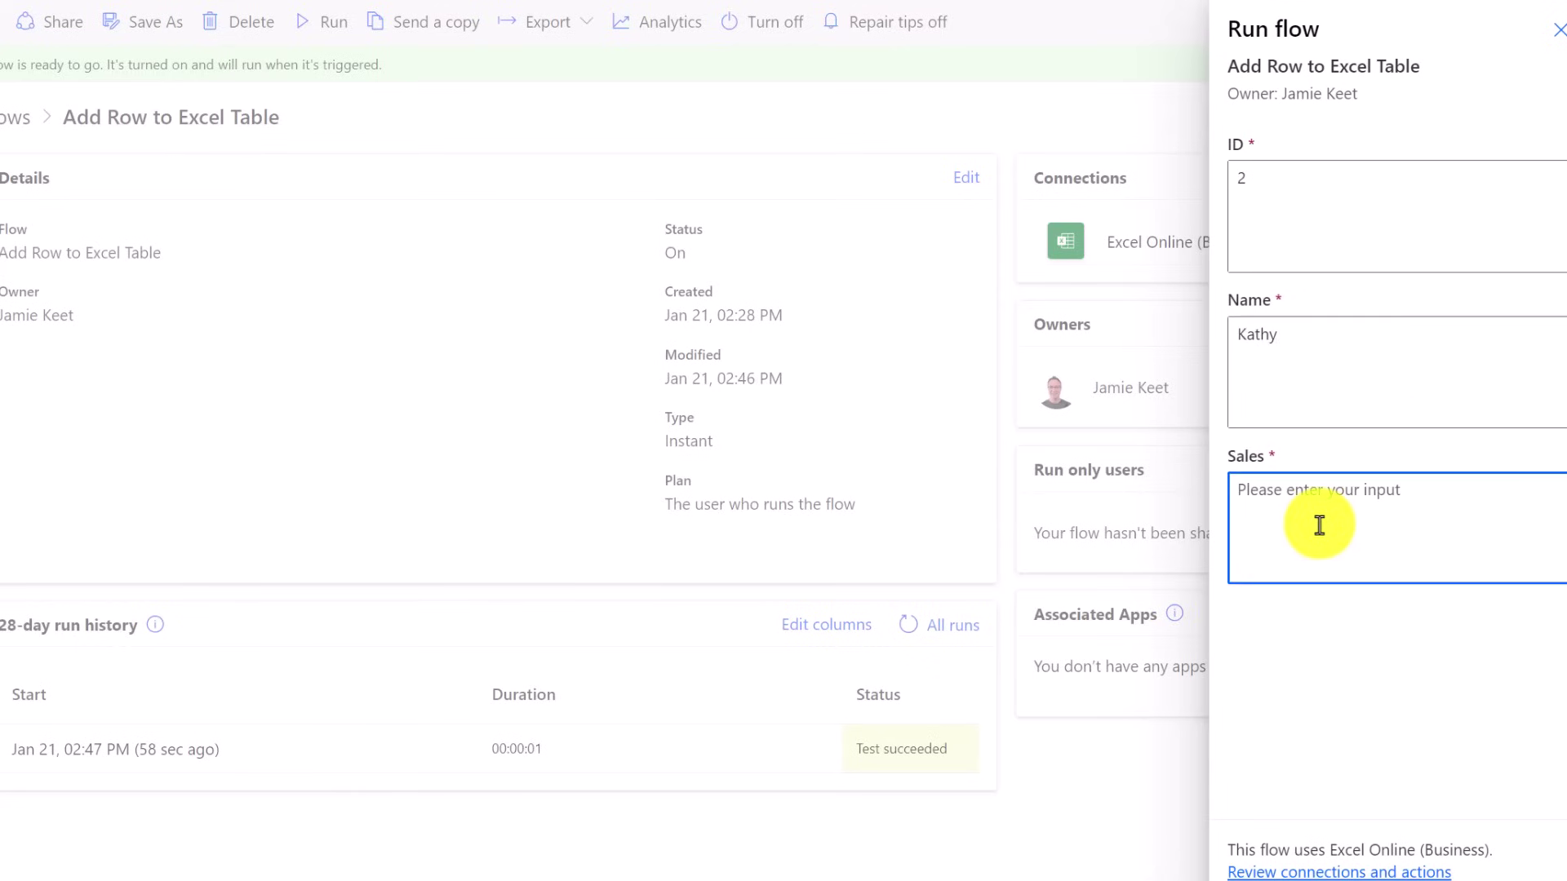
pyautogui.write('23456')
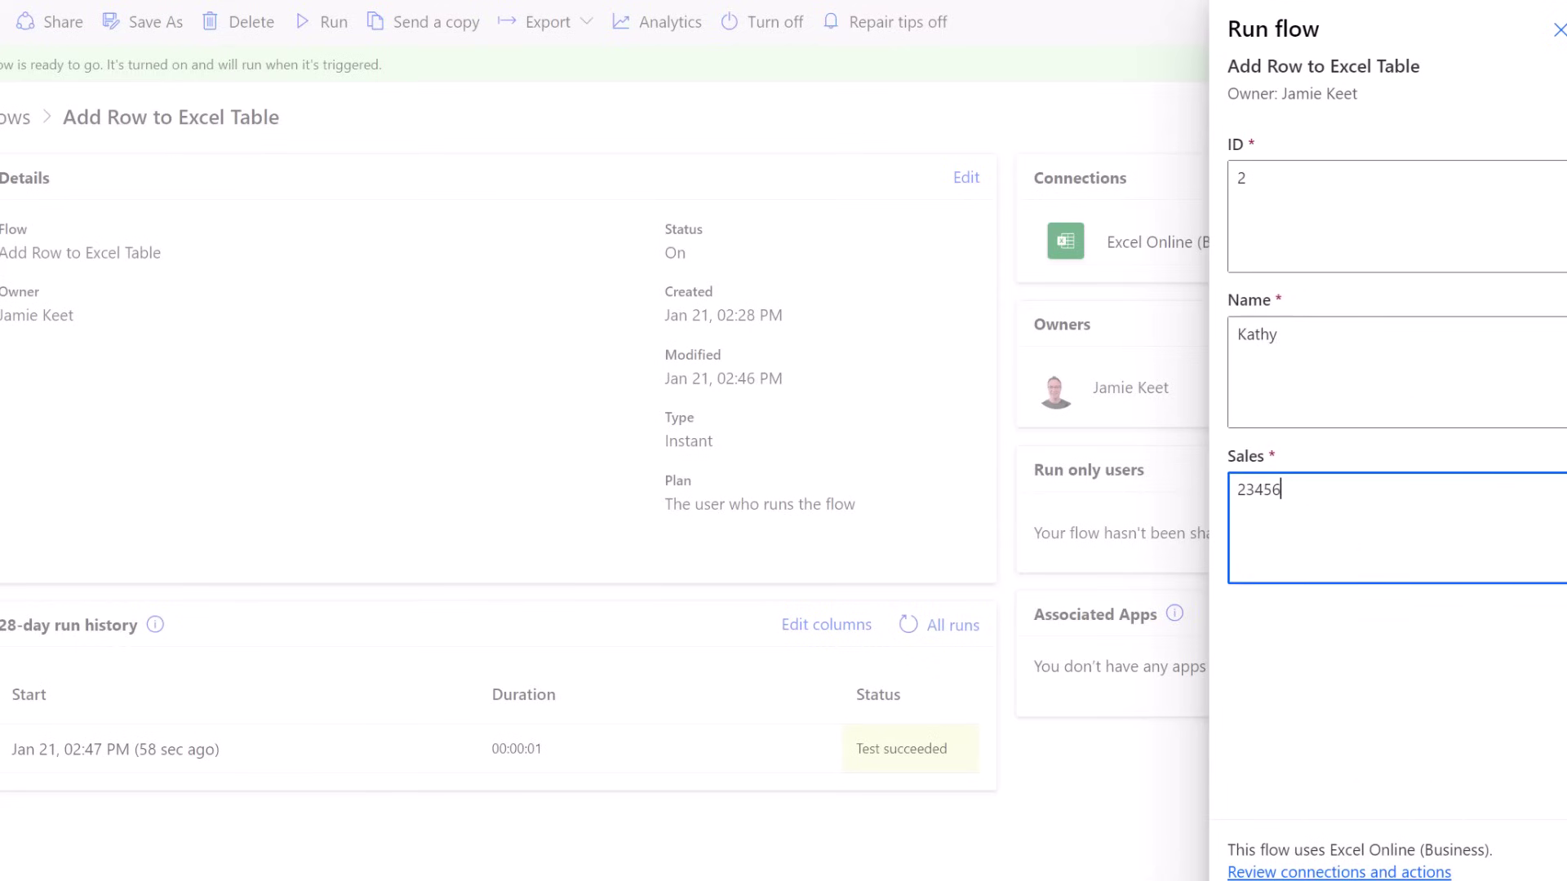
pyautogui.click(1273, 880)
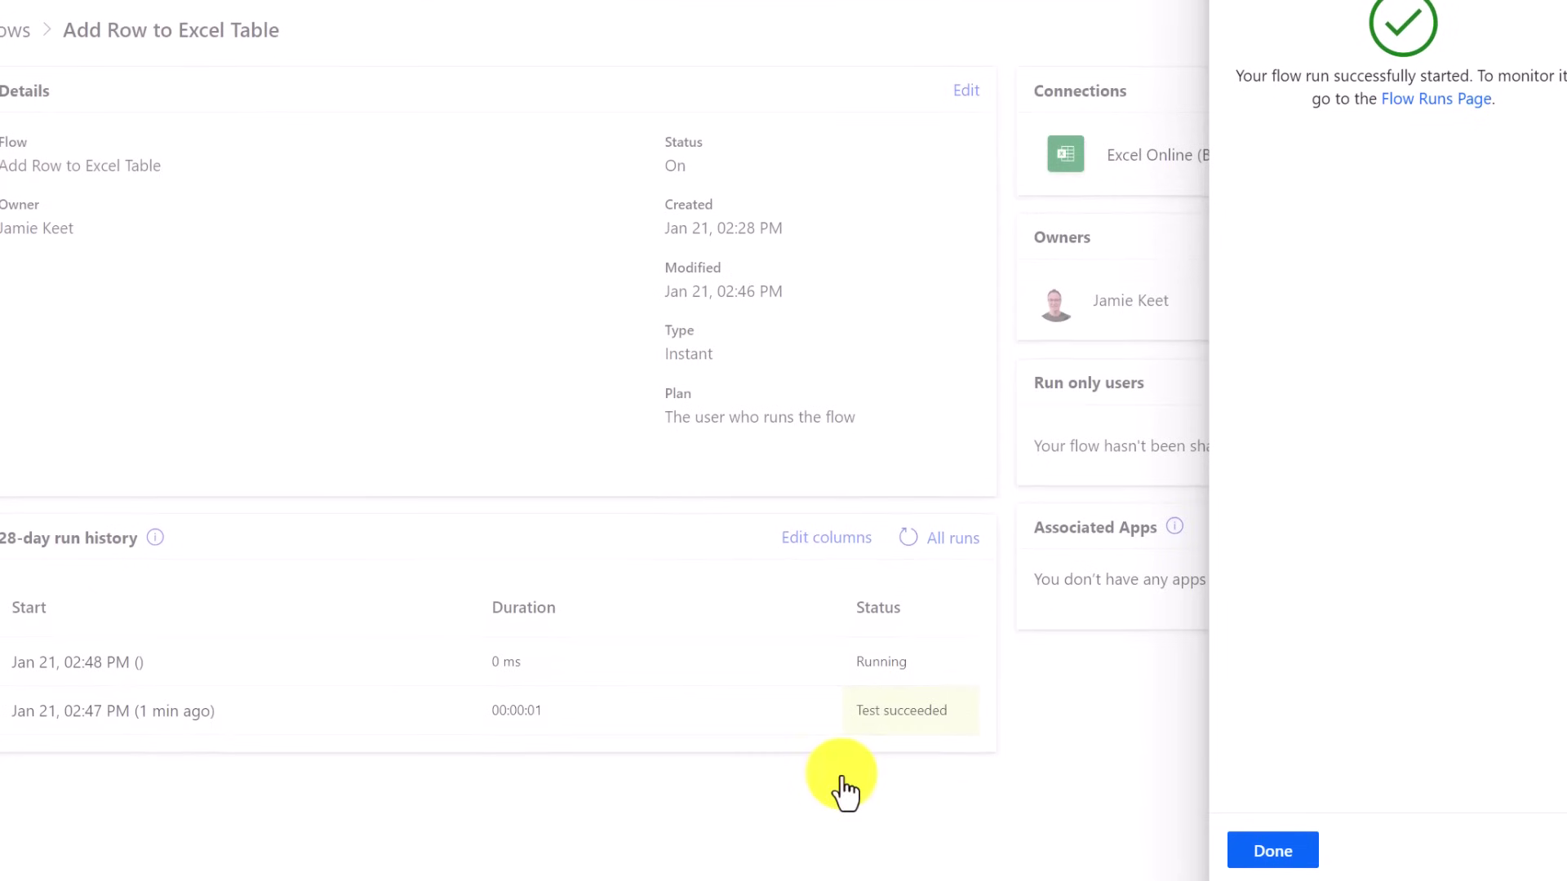
pyautogui.click(1295, 849)
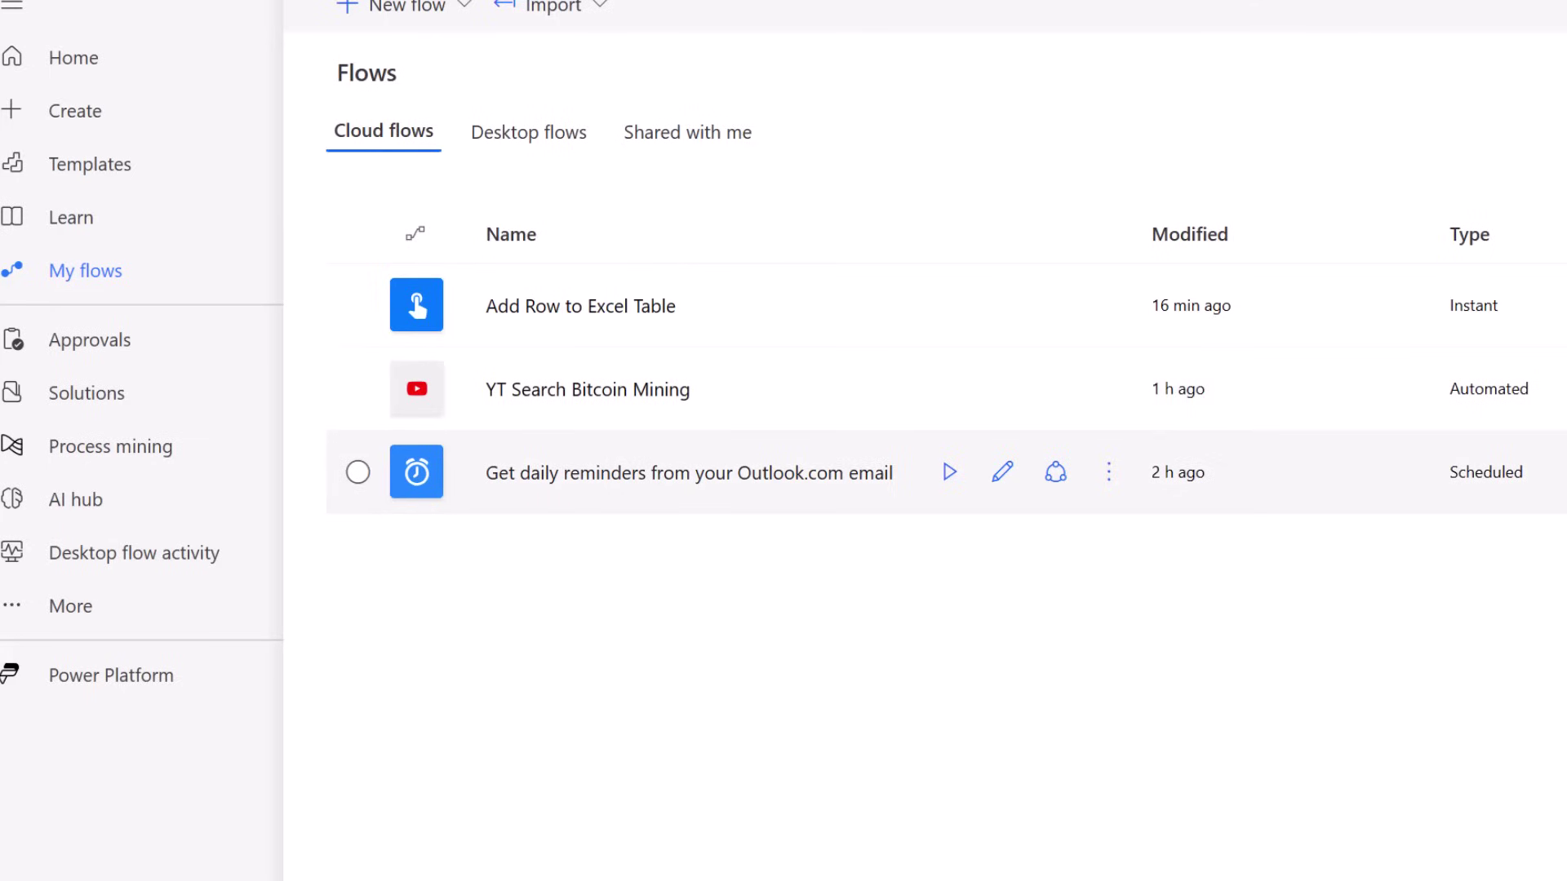
# Go to the Power Automate Home page from the left navigation
pyautogui.click(115, 61)
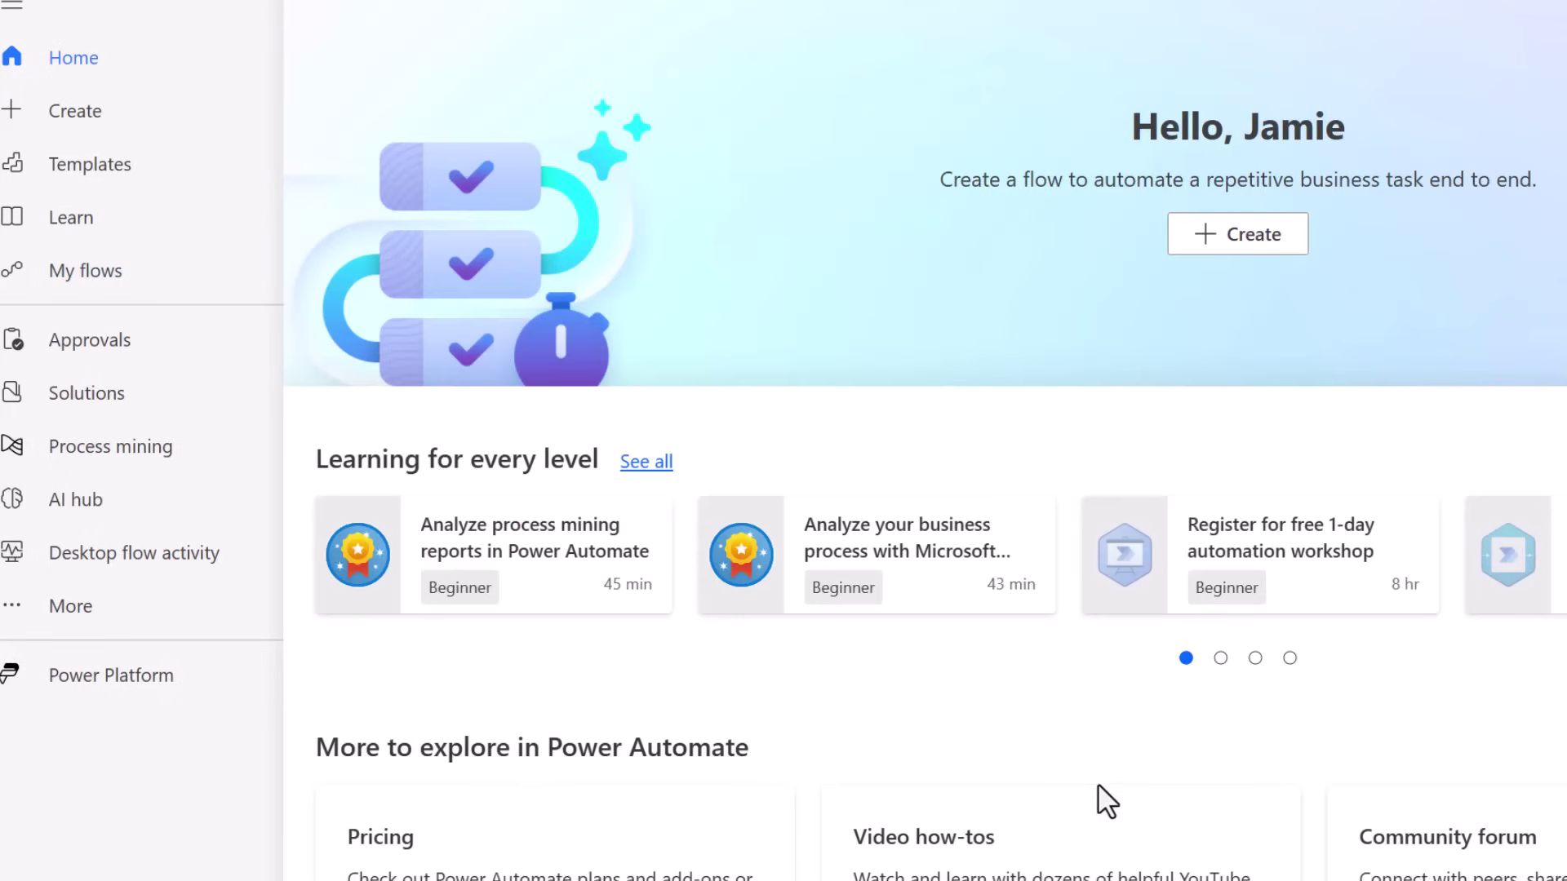